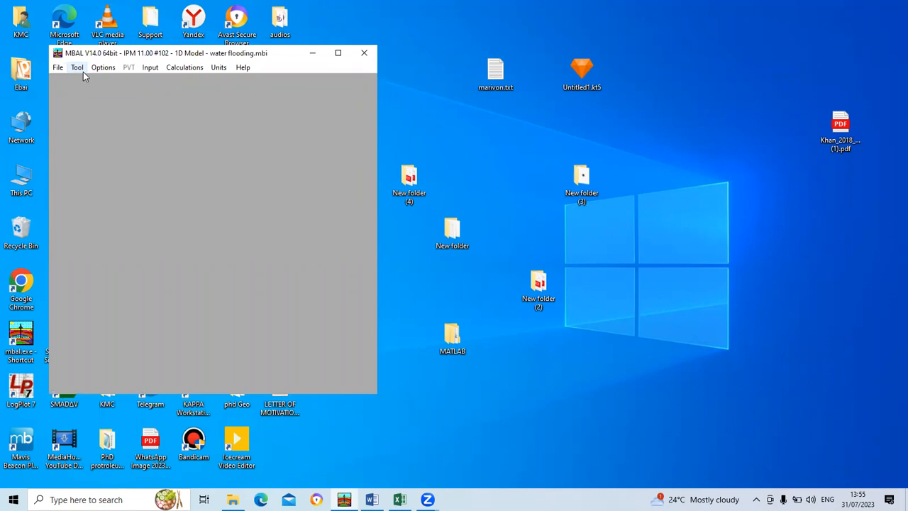
- Start a new file and choose 1D Model as the analysis tool
left_click(82, 68)
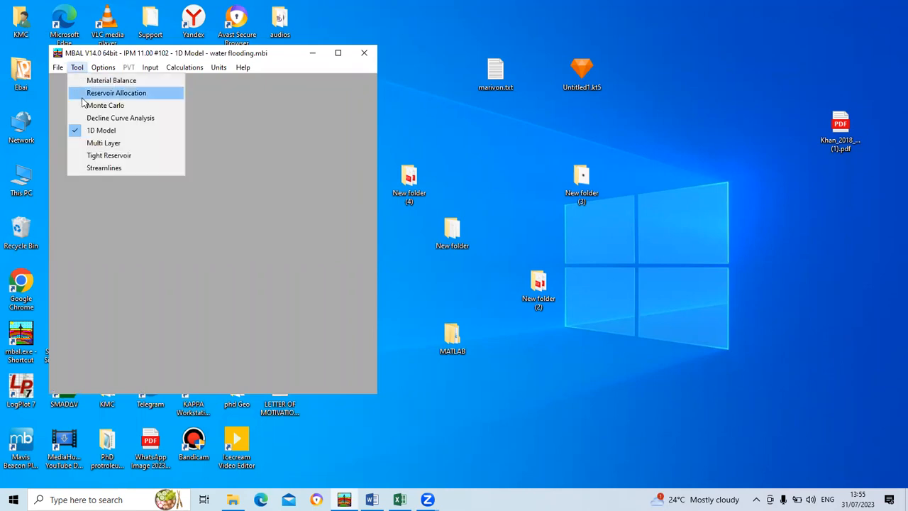
left_click(105, 132)
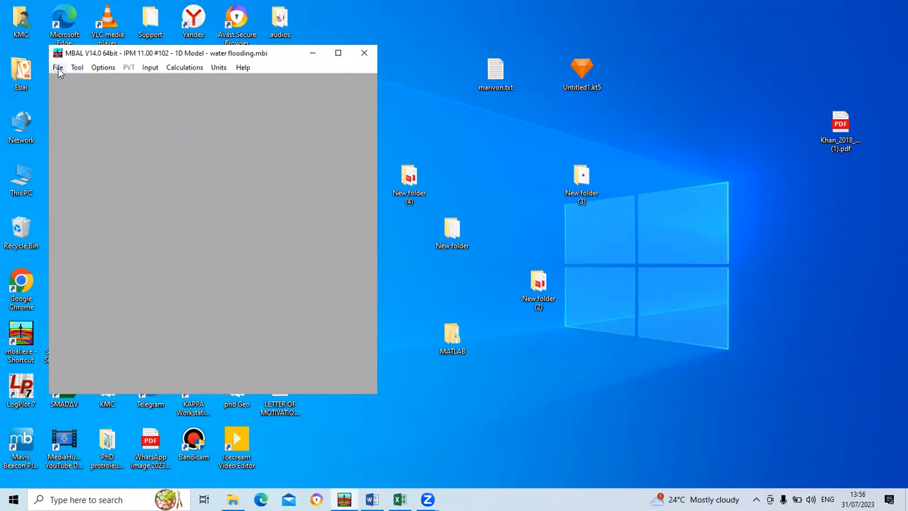
left_click(57, 69)
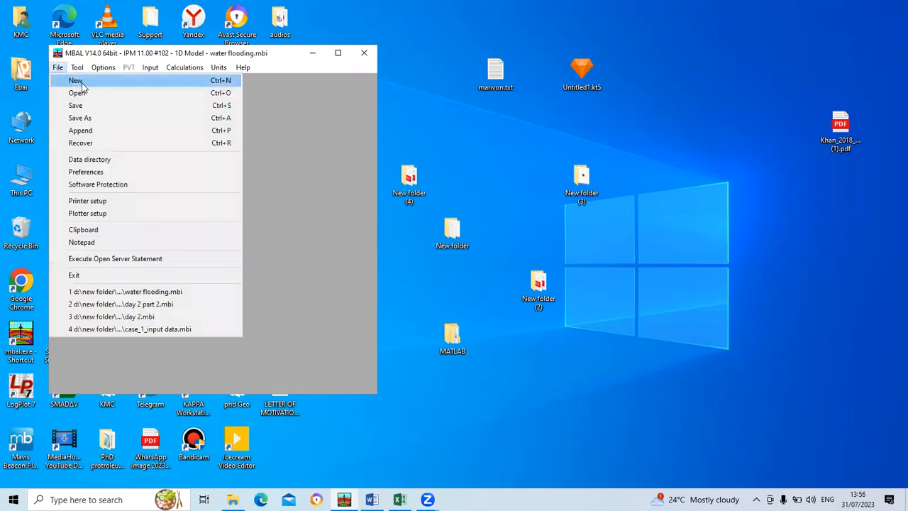
left_click(76, 81)
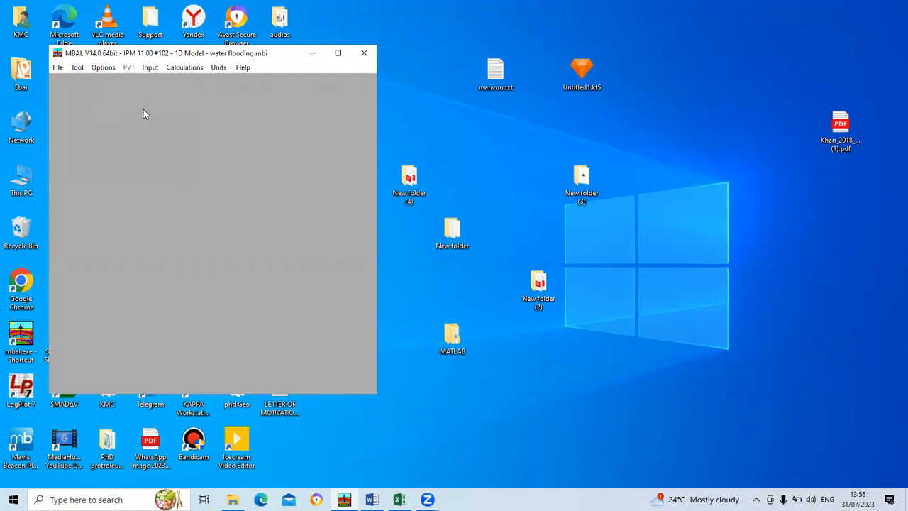
left_click(58, 67)
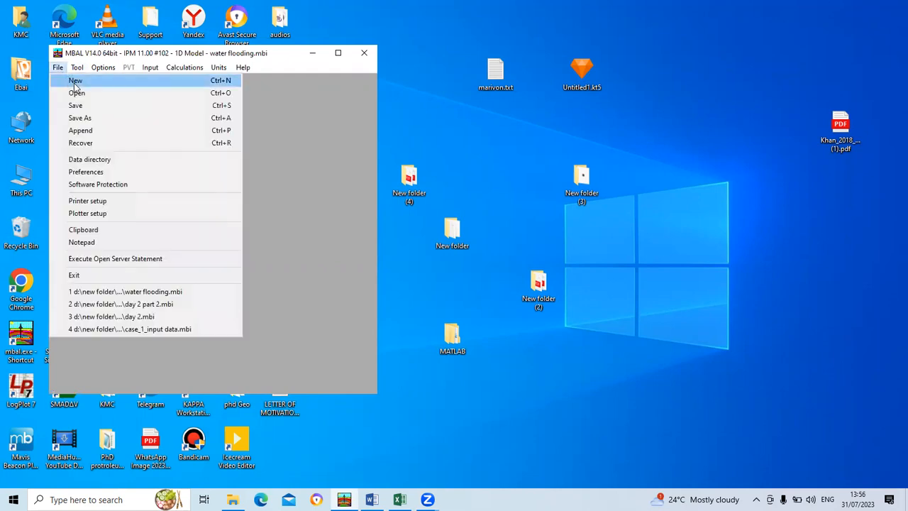
left_click(76, 82)
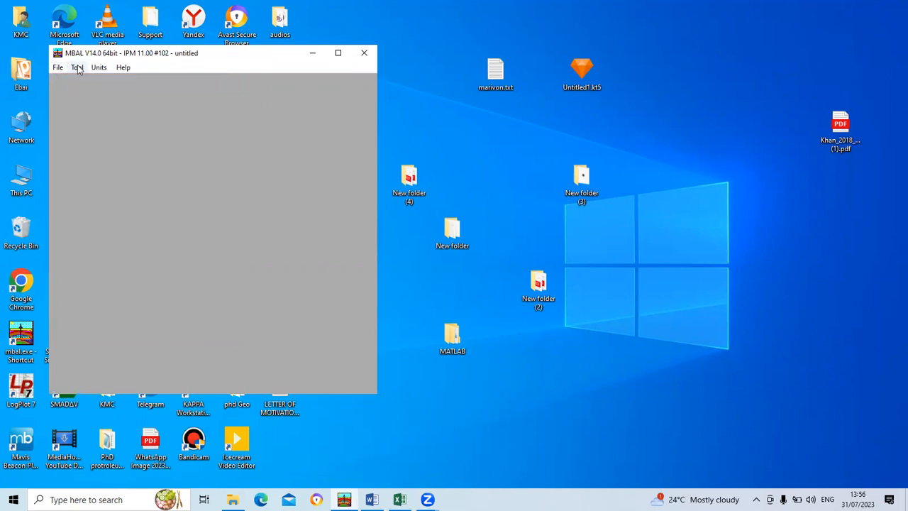
left_click(77, 67)
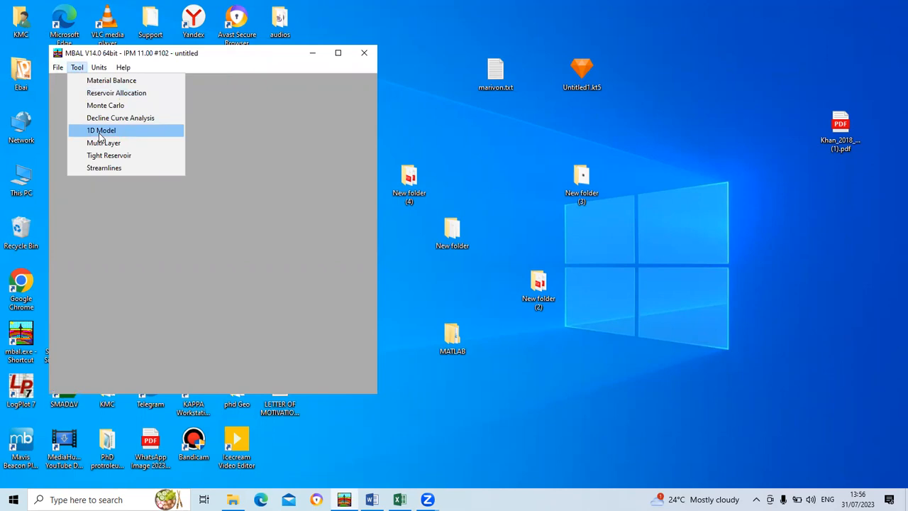
left_click(100, 132)
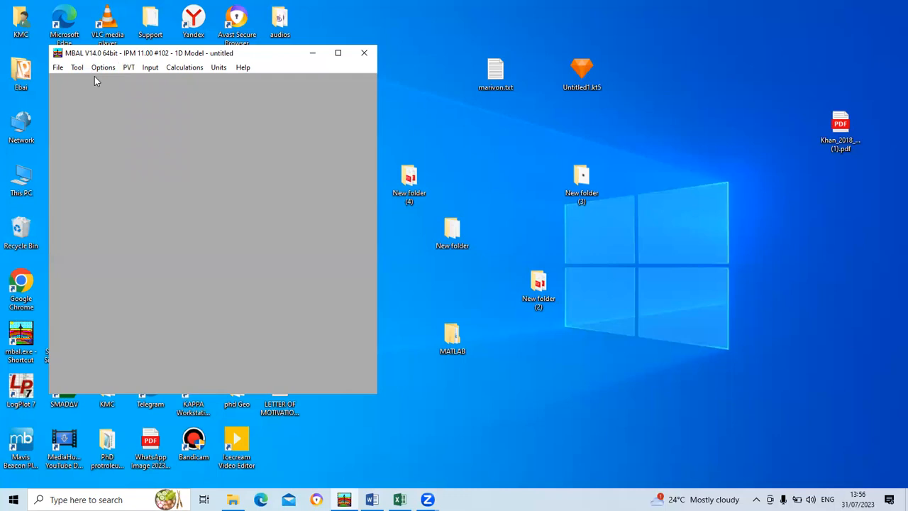
- Configure the system options with oil as reservoir fluid, water as injection fluid and no EOR type, and accept them
left_click(101, 67)
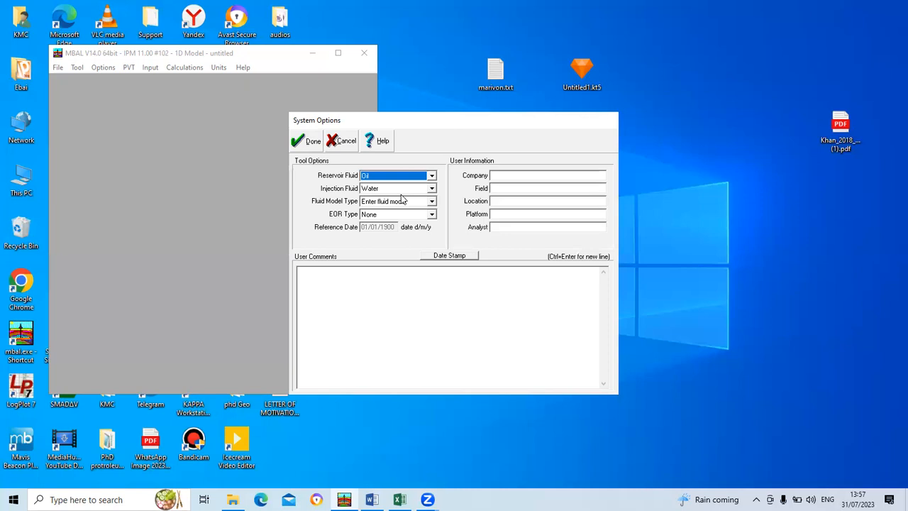
left_click(432, 214)
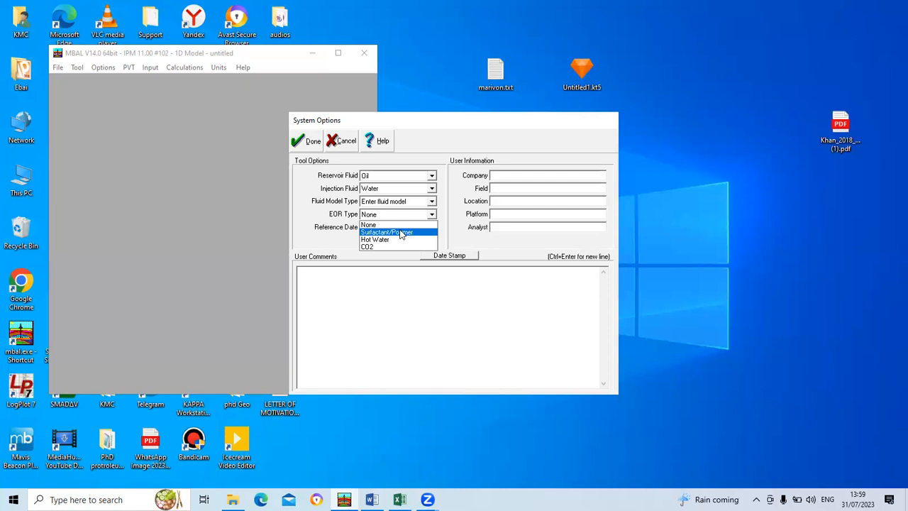
left_click(442, 190)
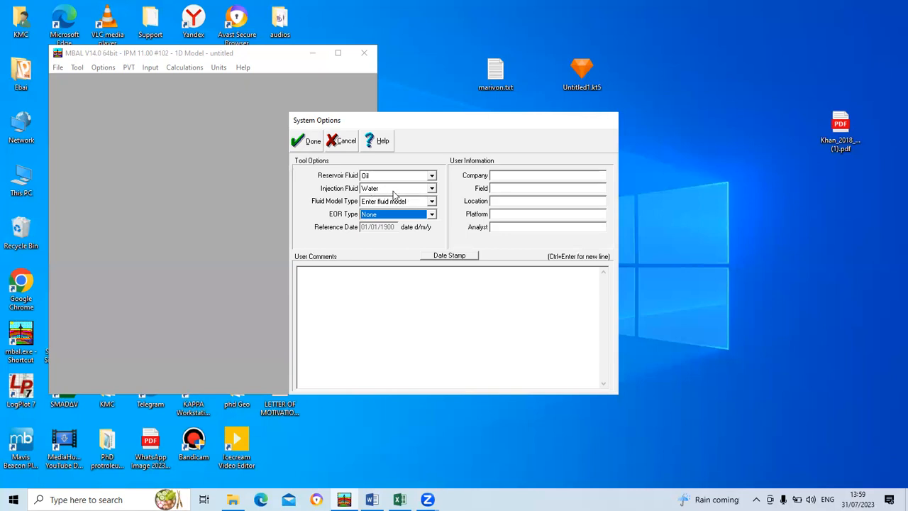
left_click(432, 189)
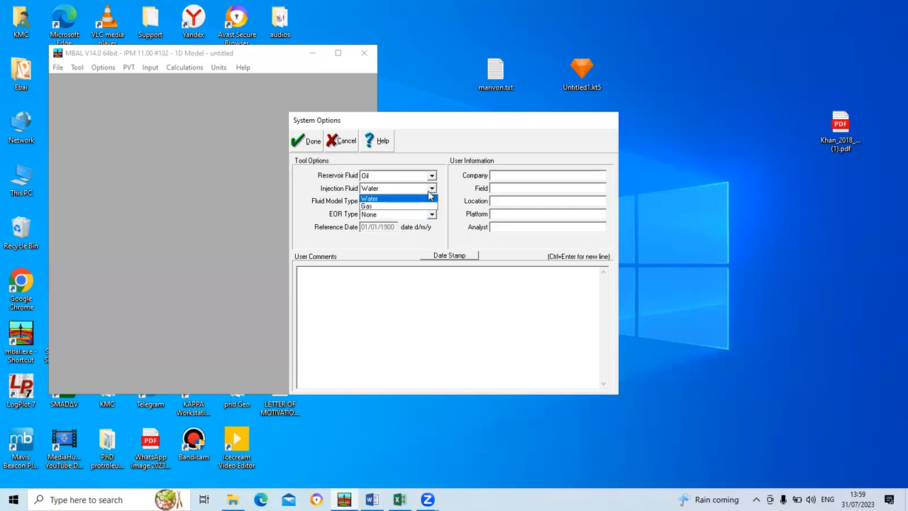
left_click(429, 199)
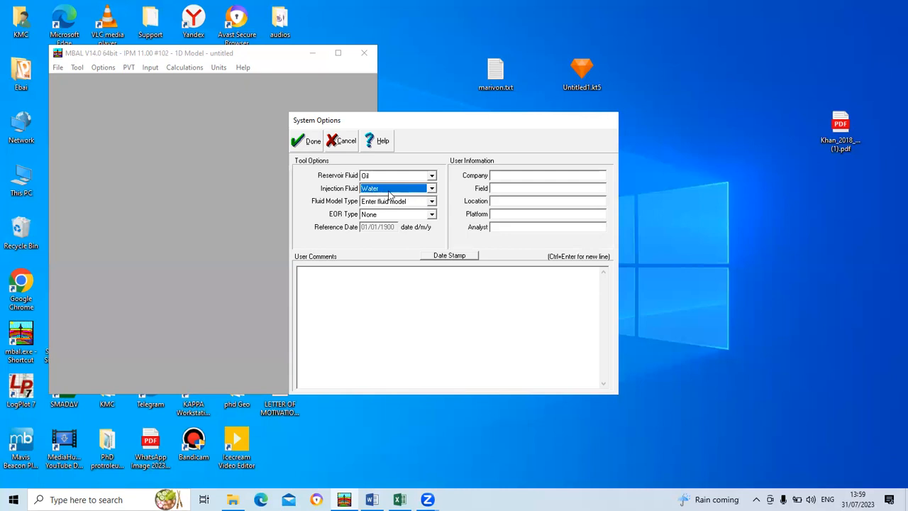
left_click(307, 147)
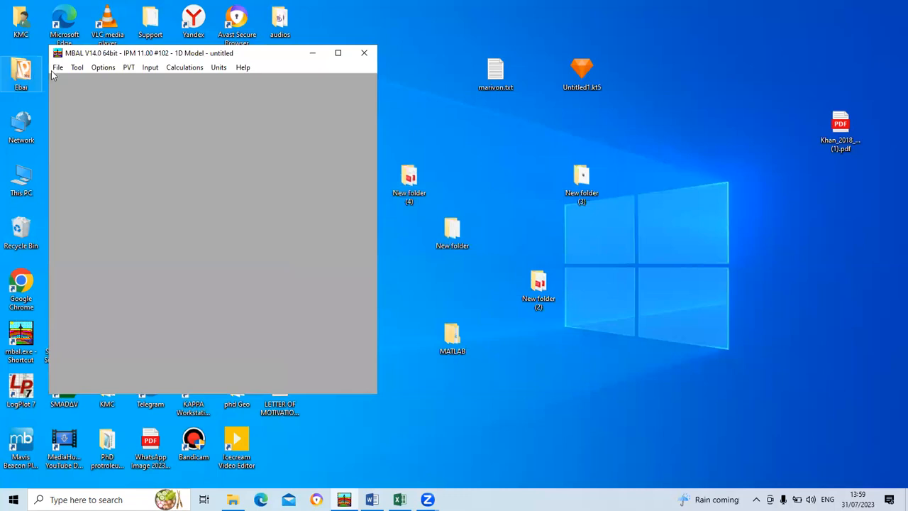
- Open the black oil fluid properties input and place its window over the main program window
left_click(126, 68)
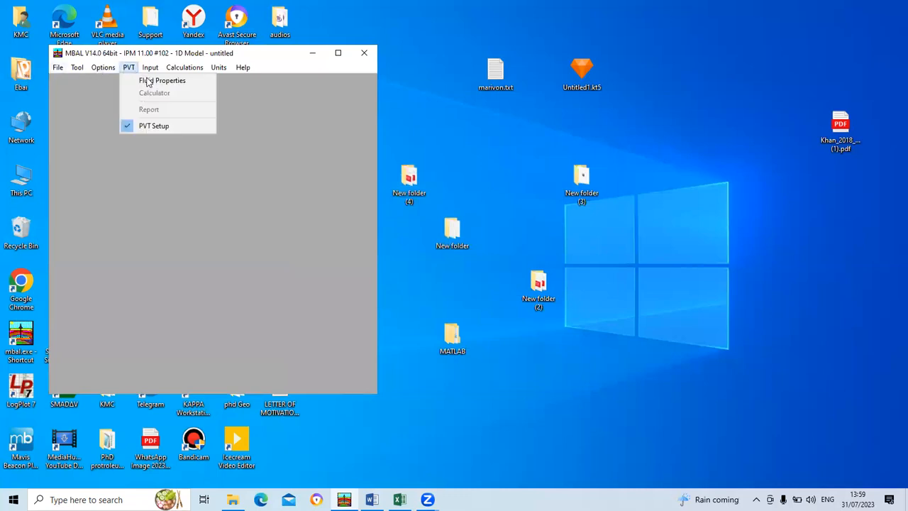
left_click(135, 82)
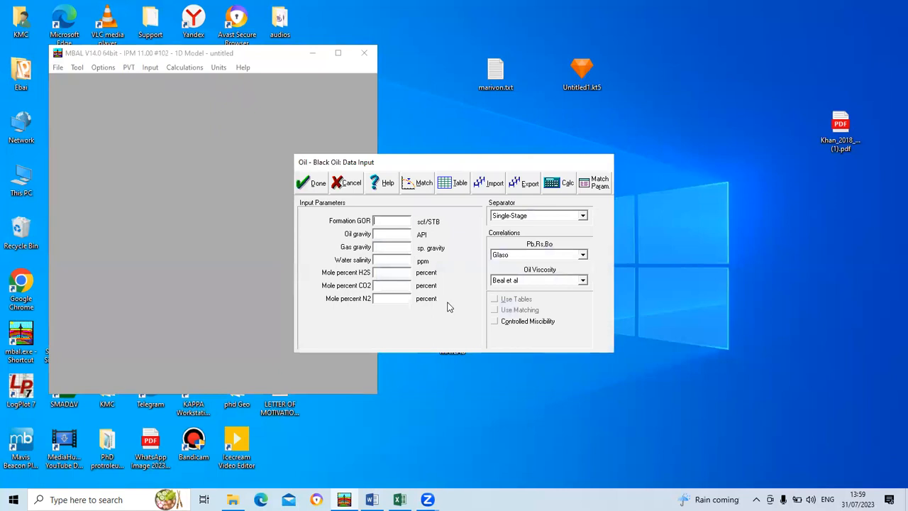
left_click_drag(479, 168, 289, 263)
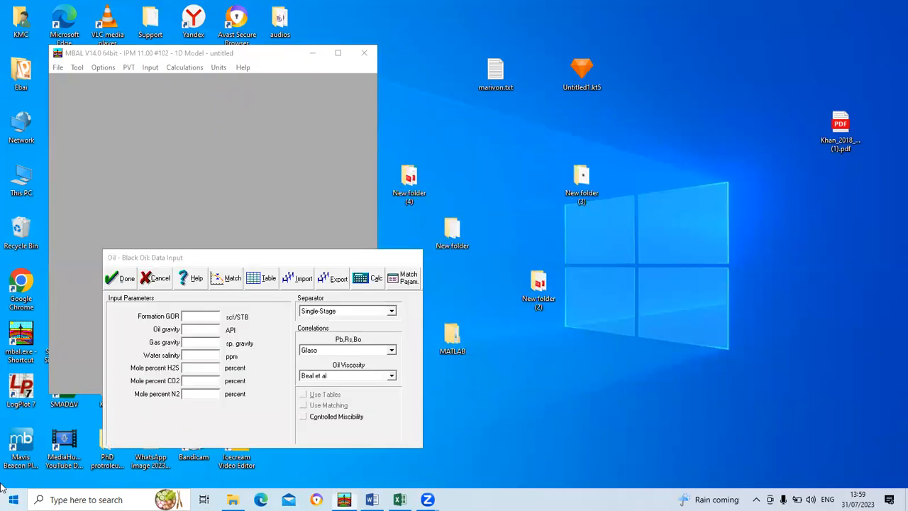
key("super")
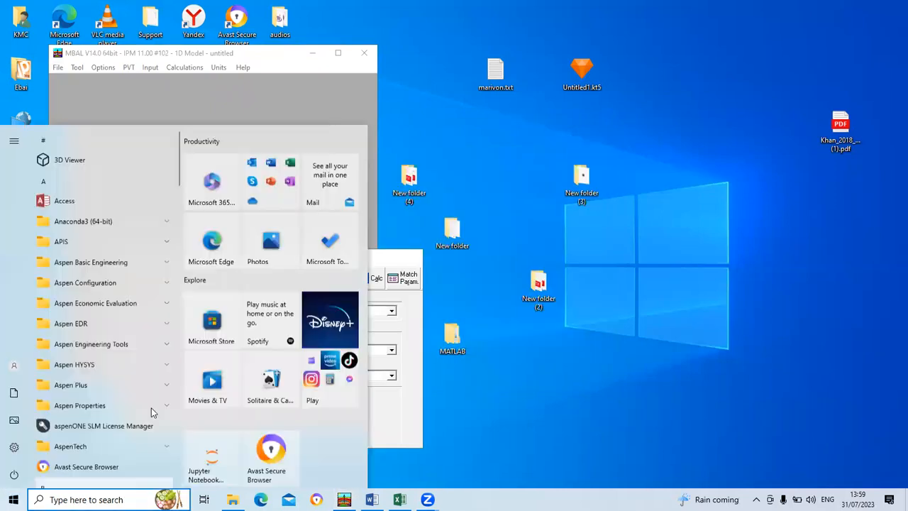
left_click(391, 121)
left_click(281, 261)
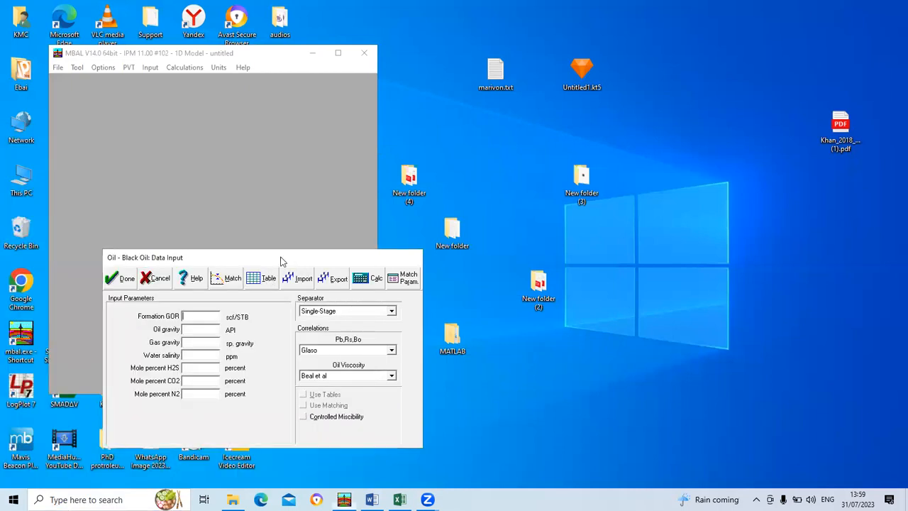
left_click_drag(281, 262, 250, 167)
- Switch to Excel and show the oil PVT properties on the PVT Data sheet of Case_1.xlsx
left_click(399, 500)
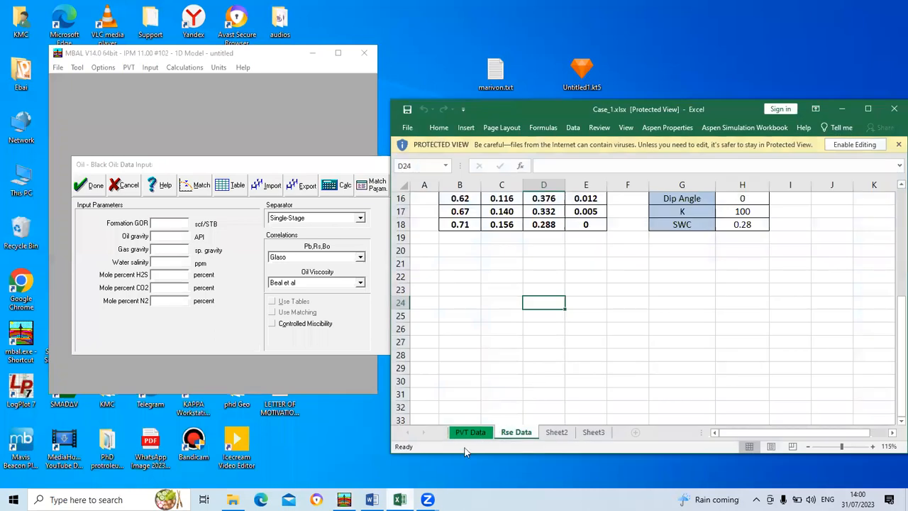
left_click(474, 432)
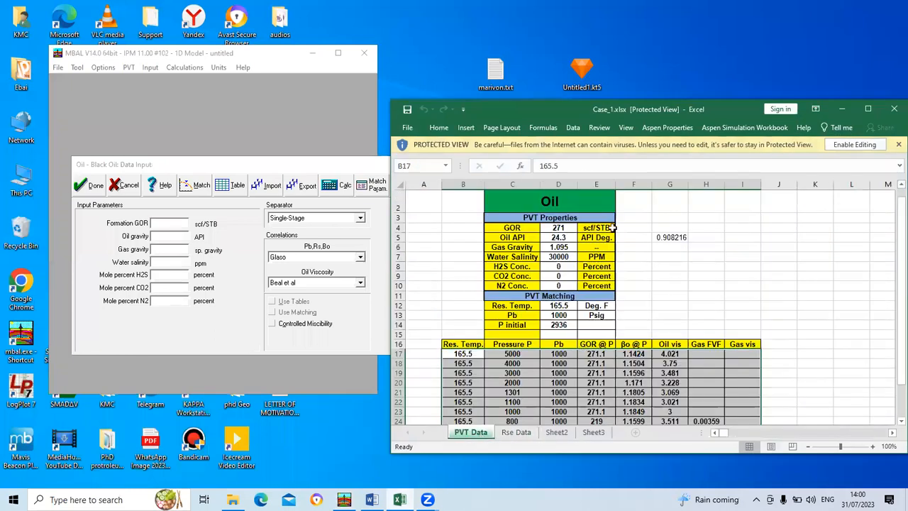
scroll(612, 227, "up", 1)
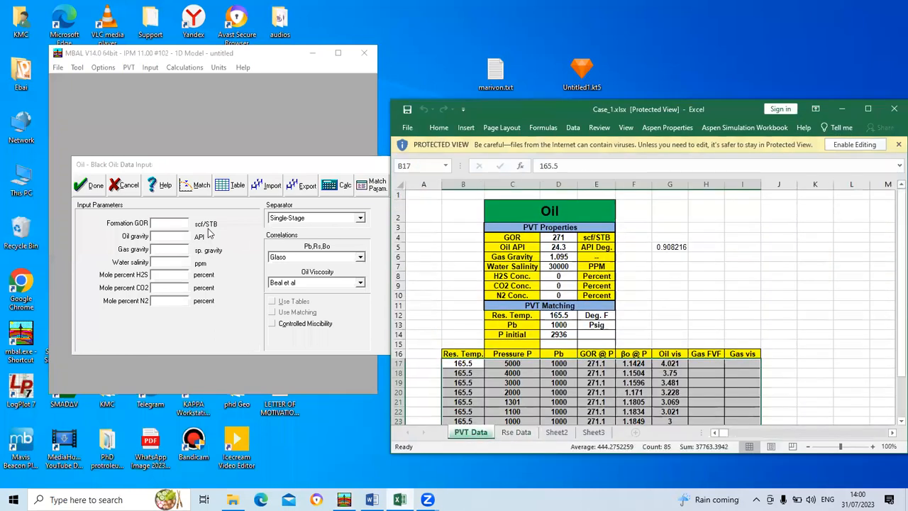
- Switch to MBAL and enter a formation GOR of 271 scf/STB and an oil gravity of 24.3 API
left_click(170, 227)
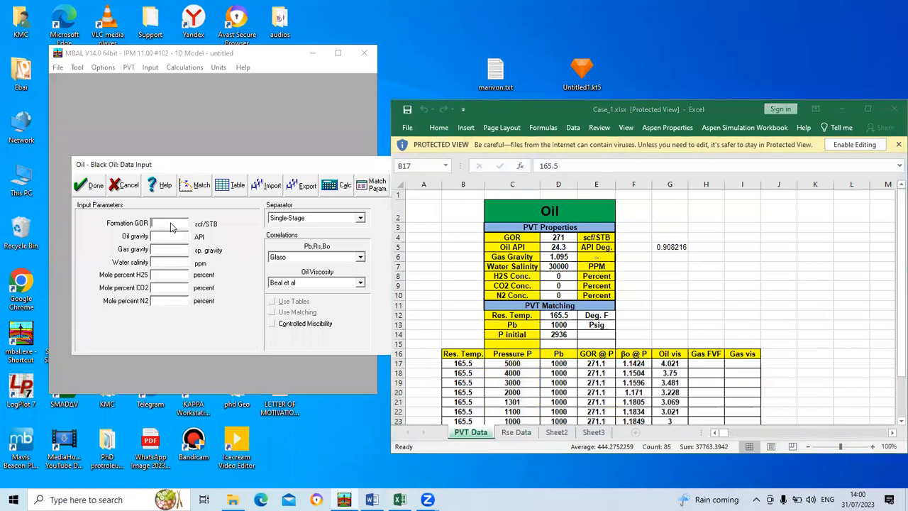
type("271")
type("1.095")
left_click(166, 252)
left_click(180, 238)
key("BackSpace")
key("BackSpace")
key("BackSpace")
key("BackSpace")
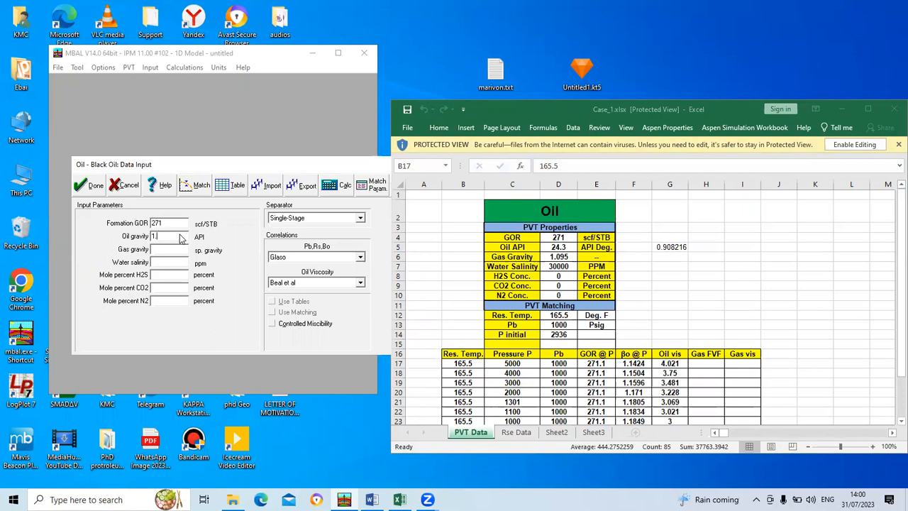
type("24.3")
- Enter gas gravity 1.095, water salinity 30000 ppm, and 0 percent for H2S, CO2 and N2
left_click(169, 249)
type("1.095")
left_click(174, 264)
type("30000")
left_click(178, 276)
type("0")
left_click(181, 292)
type("0")
left_click(183, 302)
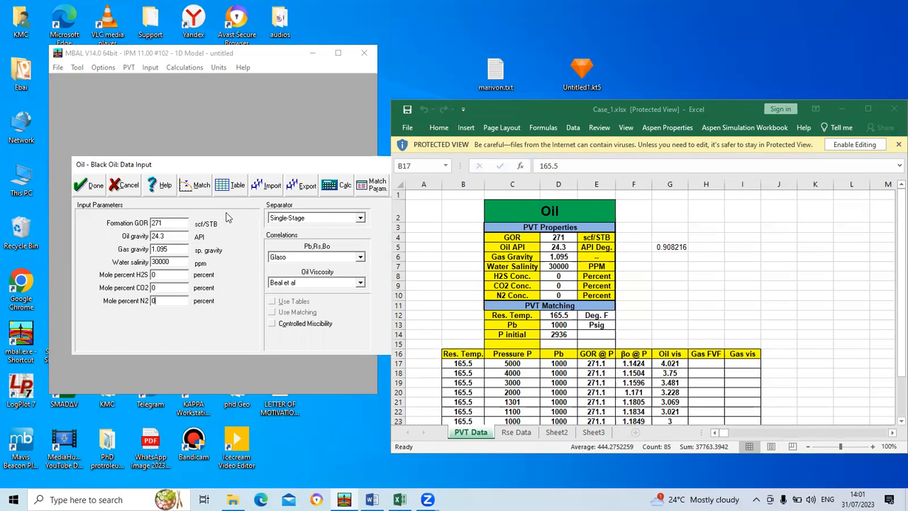
- Open the black oil PVT matching table and copy the PVT matching data rows starting at B17 in Excel's PVT Data sheet
left_click(192, 186)
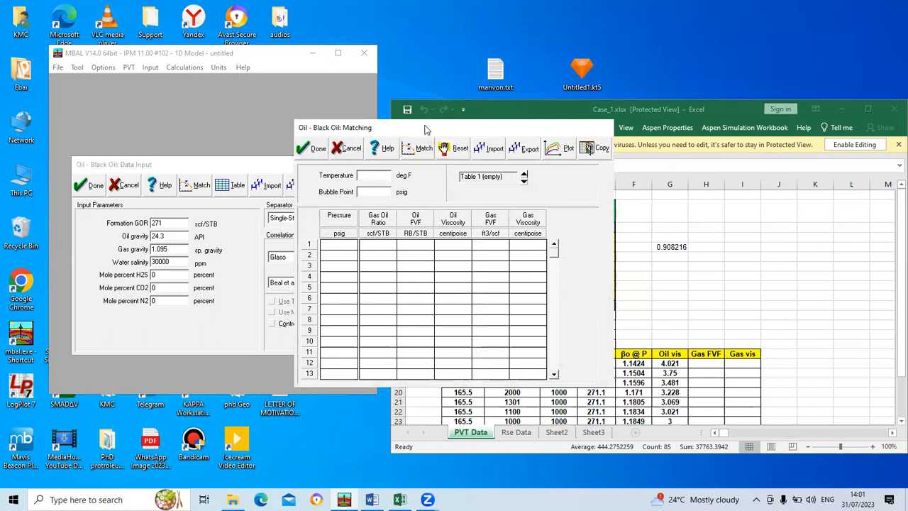
left_click_drag(425, 126, 191, 125)
left_click(461, 363)
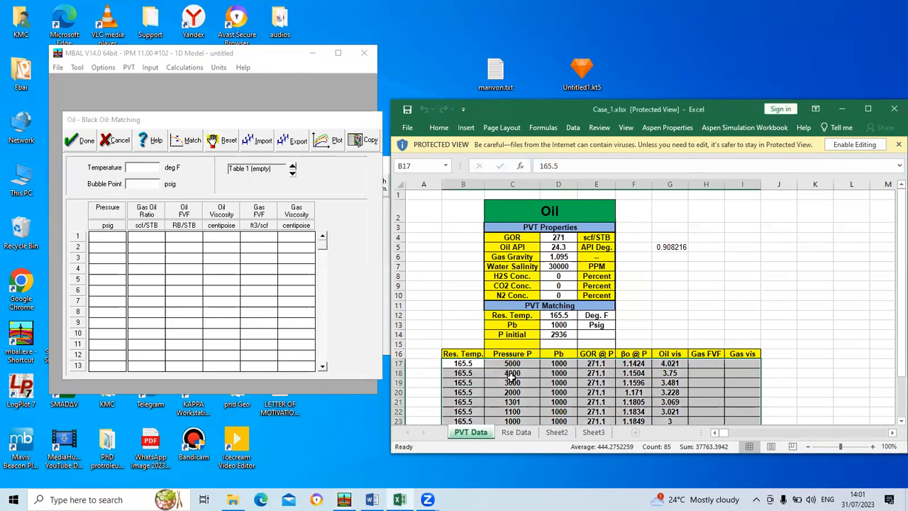
right_click(504, 366)
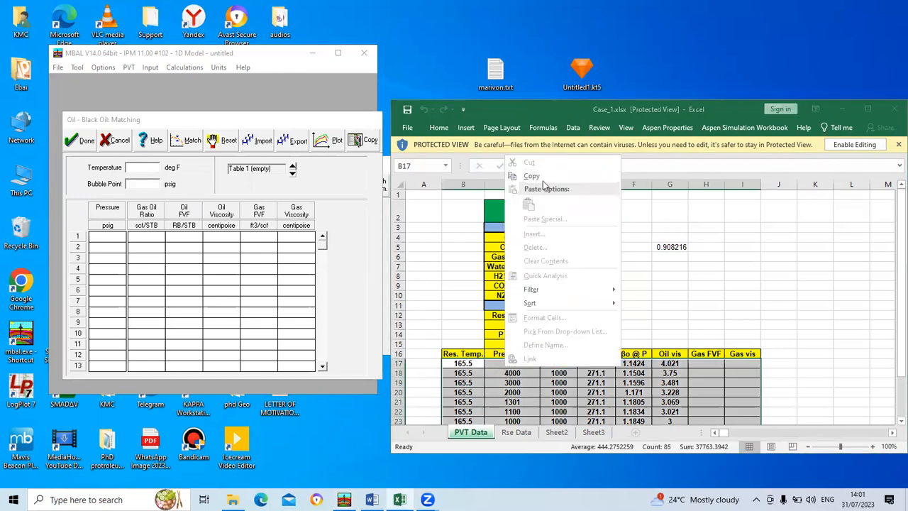
left_click(534, 176)
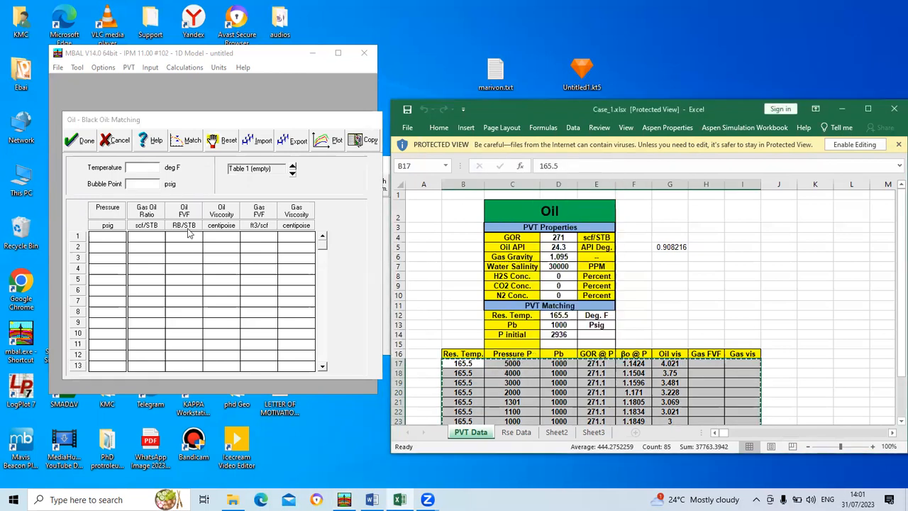
- Paste the copied PVT data into the black oil matching table and check it against the spreadsheet
left_click(128, 225)
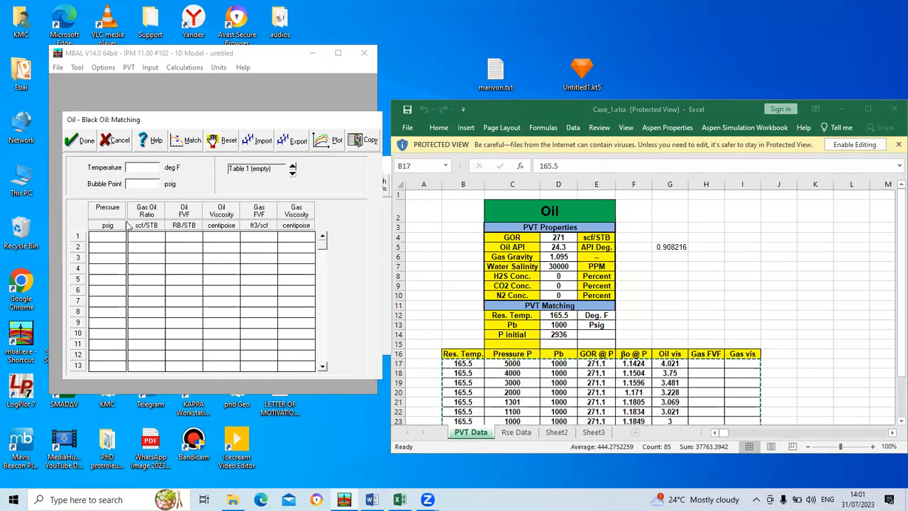
right_click(127, 225)
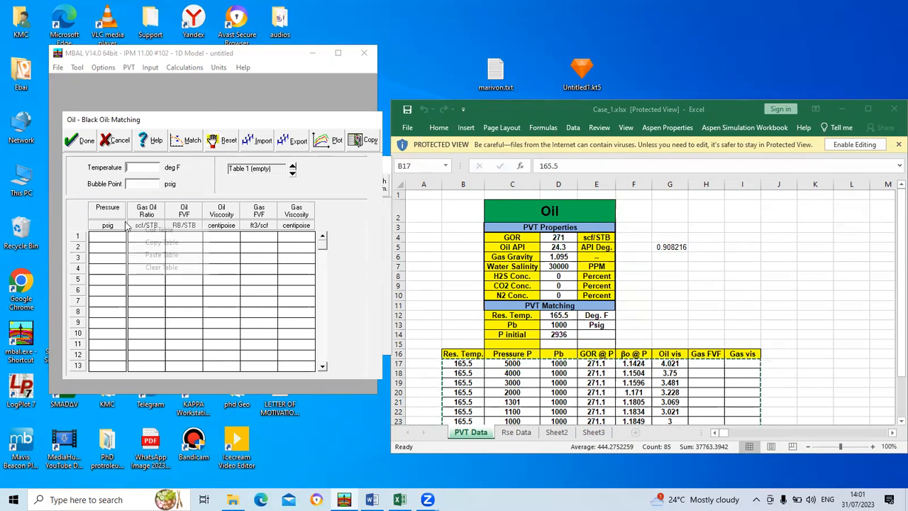
left_click(160, 254)
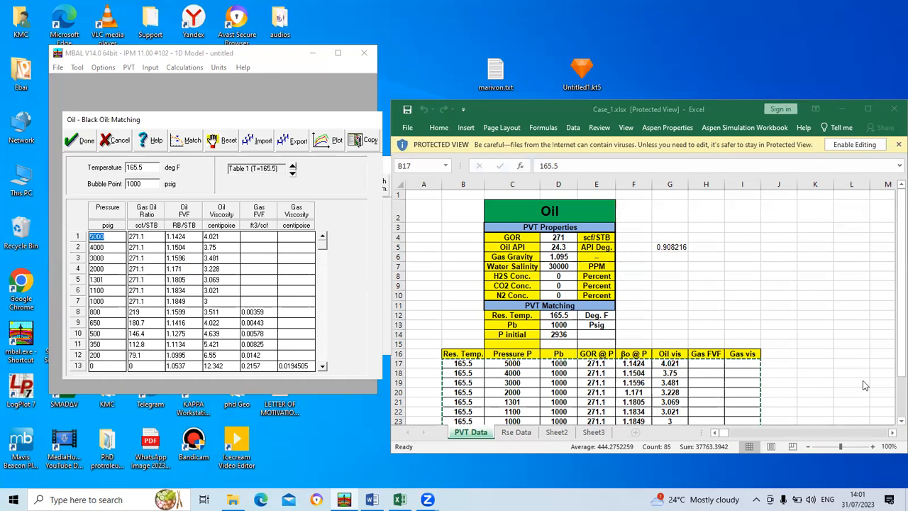
scroll(738, 387, "down", 3)
scroll(739, 386, "up", 3)
- Continue to the correlation match and calculate it for all fluid properties using Glaso and Beal et al
left_click(190, 141)
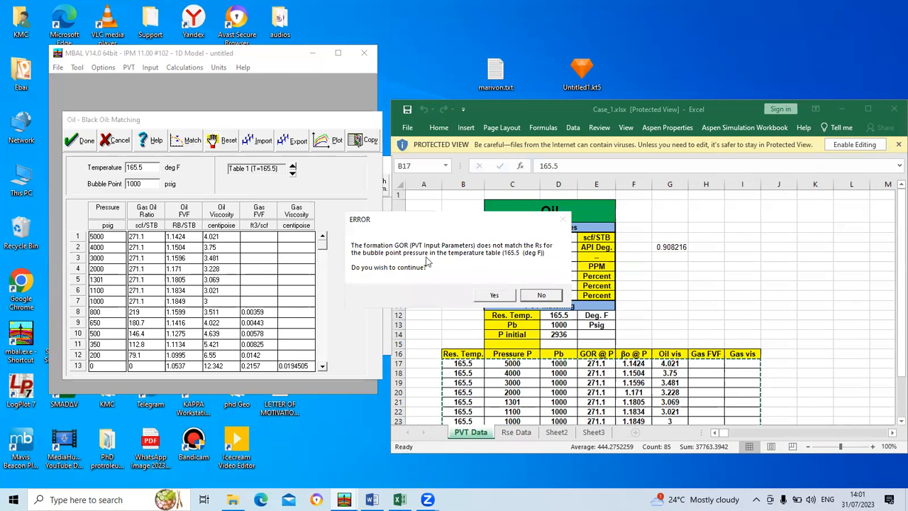
left_click(500, 297)
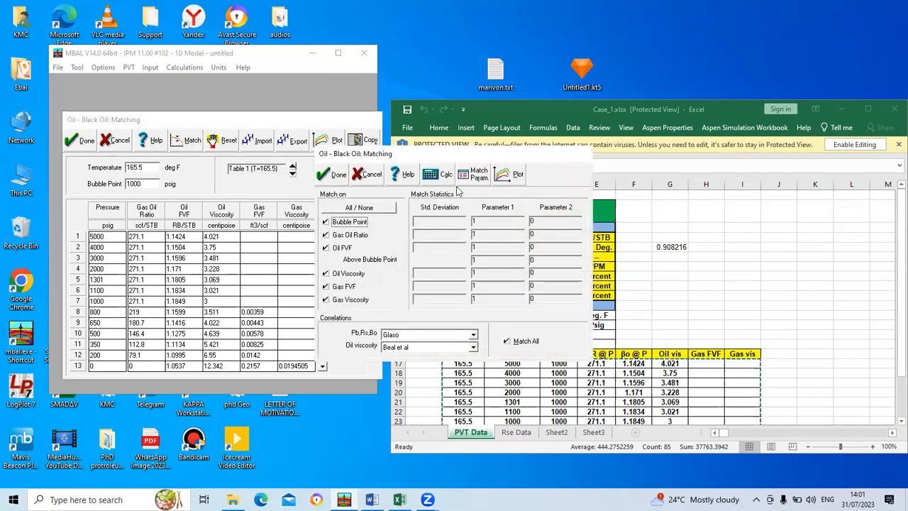
left_click(441, 175)
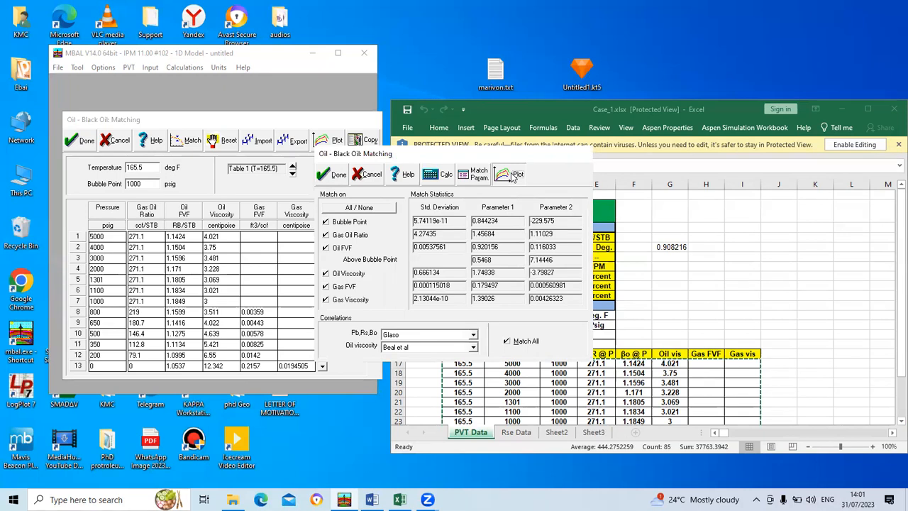
- Plot the gas oil ratio of the Glaso\Beal correlation together with the match data at temperature 165.5, and close the plot
left_click(512, 177)
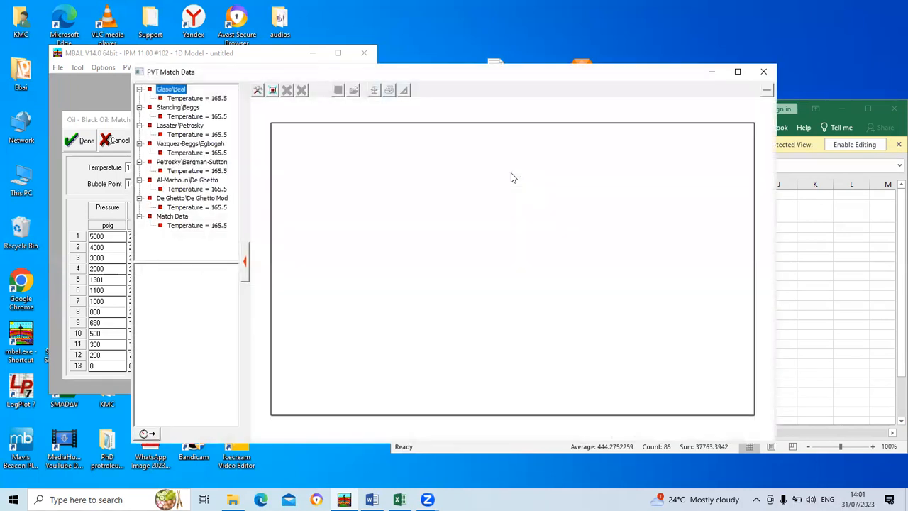
left_click(195, 101)
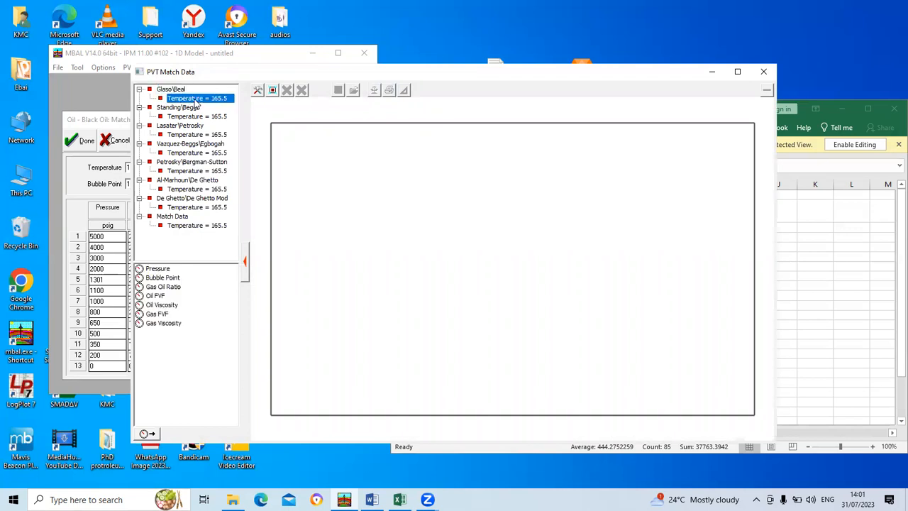
double_click(163, 287)
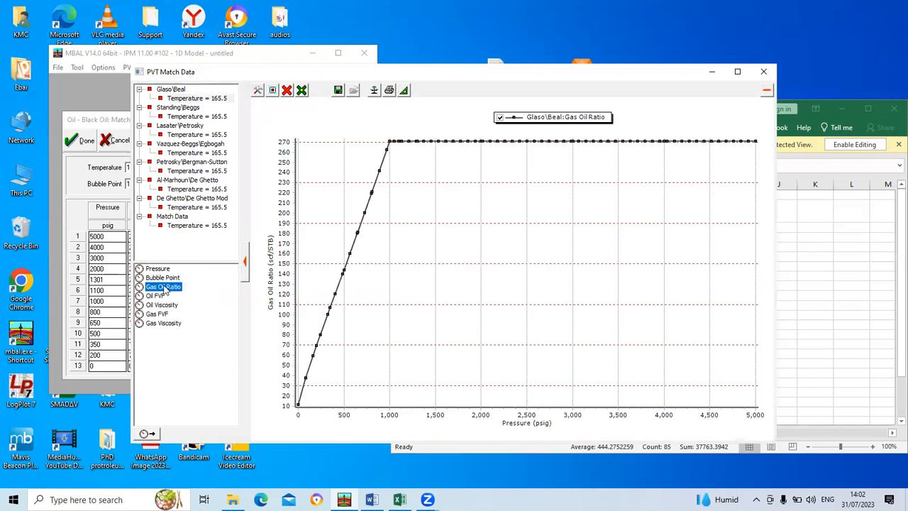
left_click(186, 227)
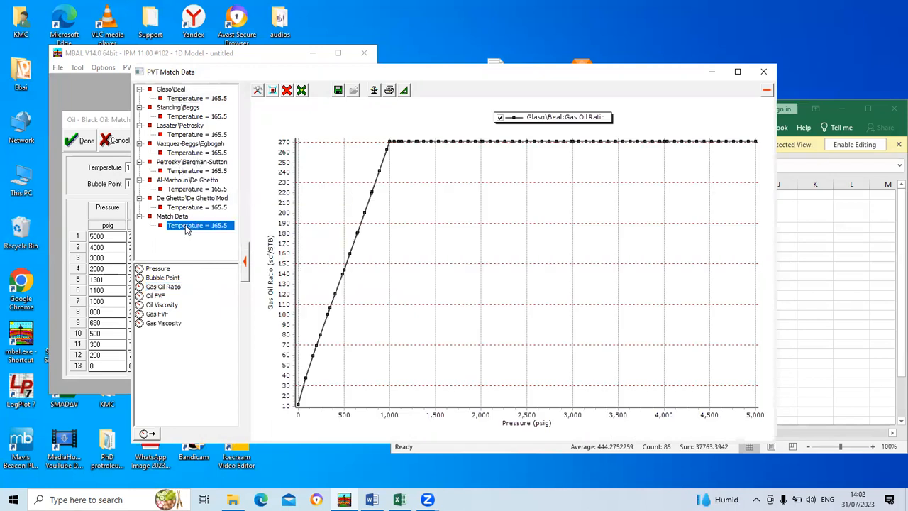
double_click(170, 288)
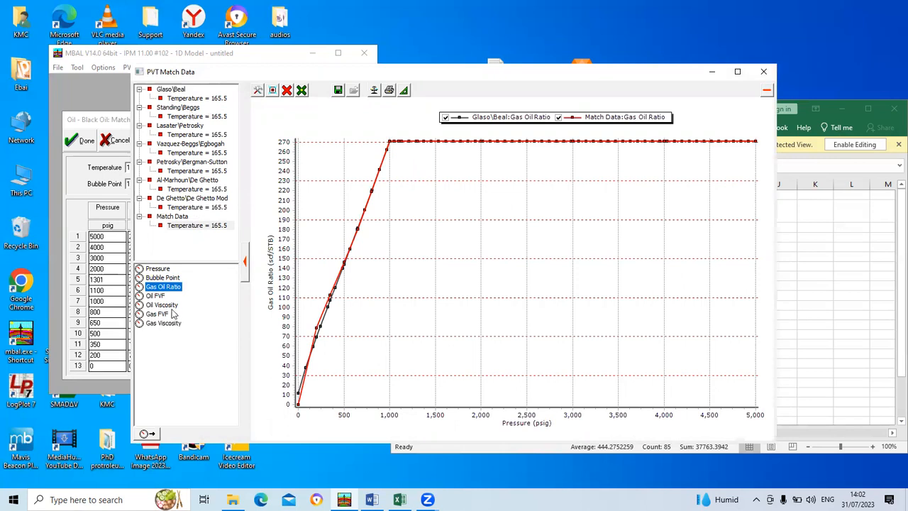
left_click(763, 72)
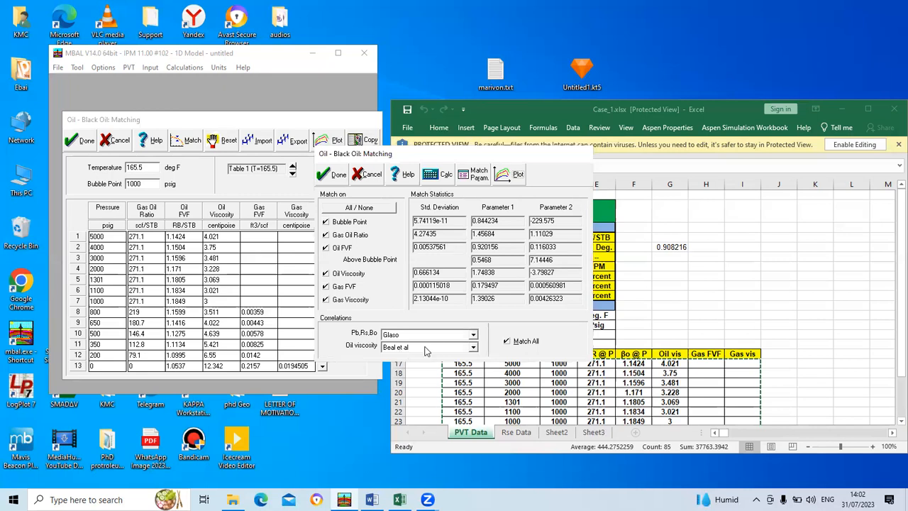
- Accept the correlation match, the black oil matching table and the black oil data input
left_click(337, 177)
left_click(83, 141)
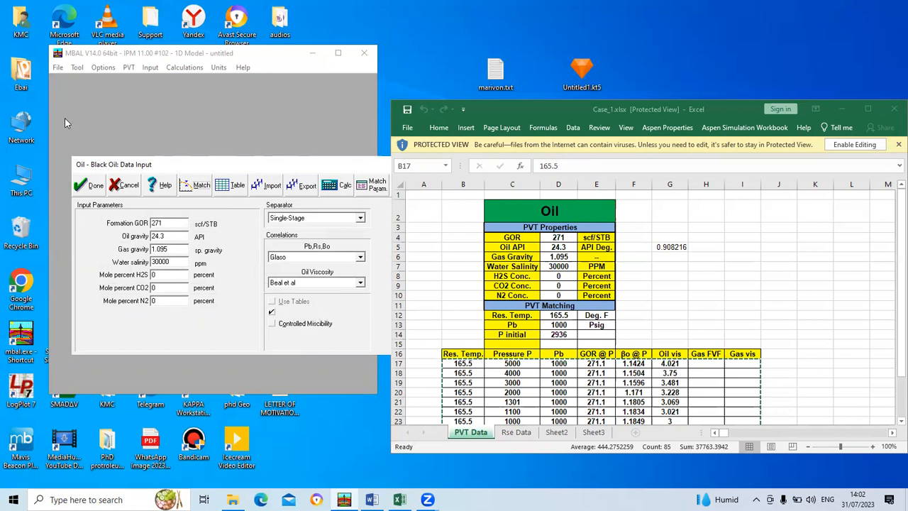
left_click(94, 186)
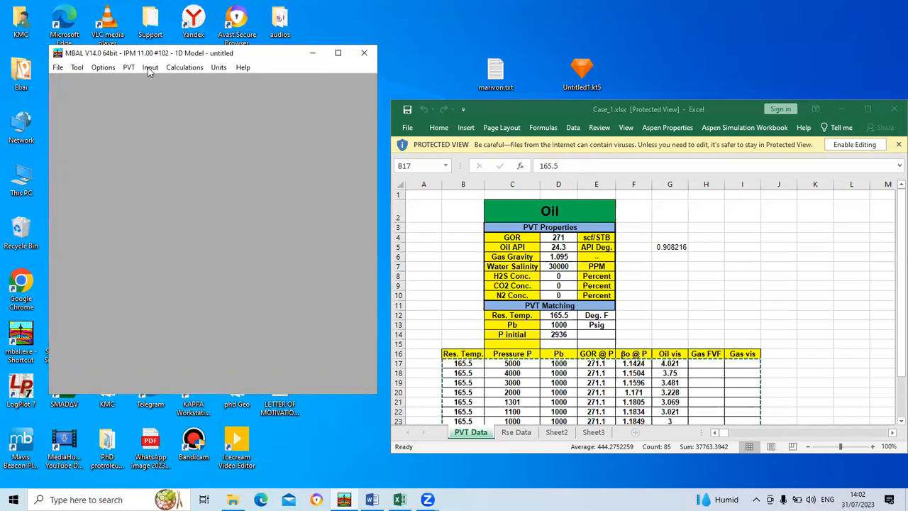
- Open the 1D model's reservoir parameters alongside Excel and bring up the injection and reservoir values on the Rse Data sheet
left_click(149, 68)
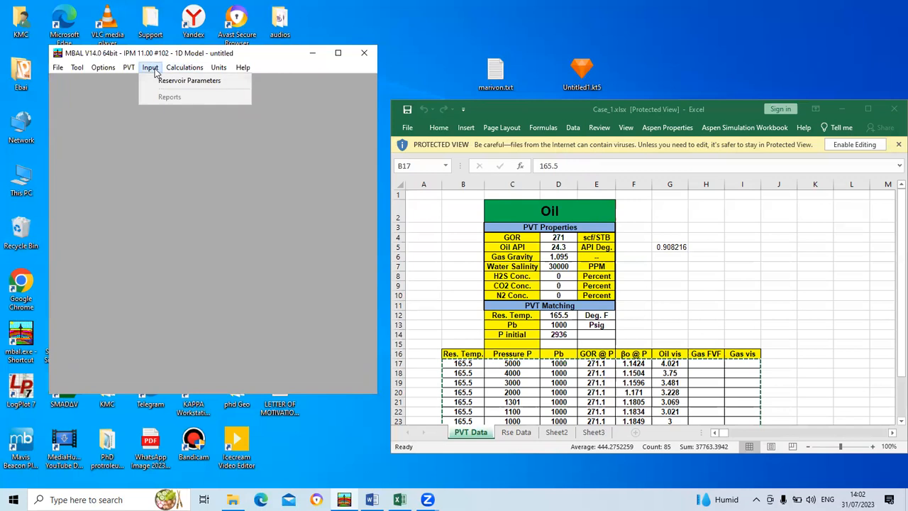
left_click(170, 80)
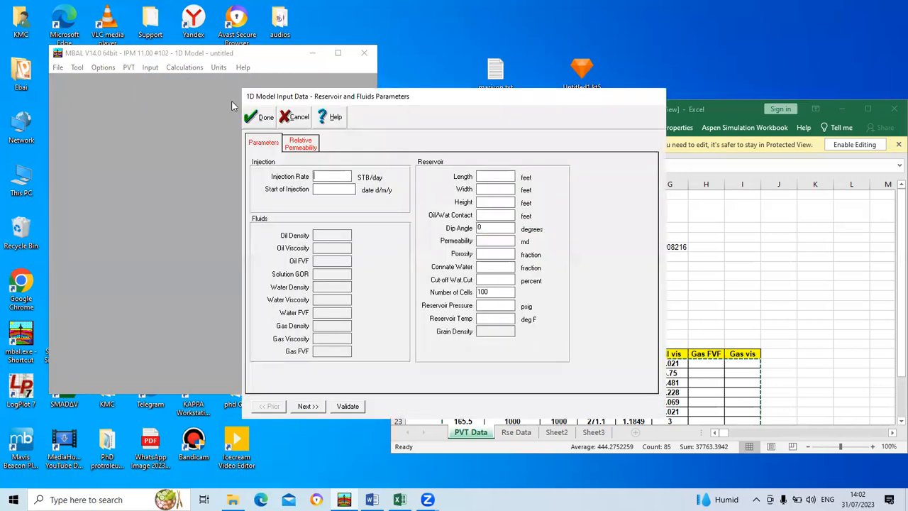
left_click_drag(422, 101, 146, 95)
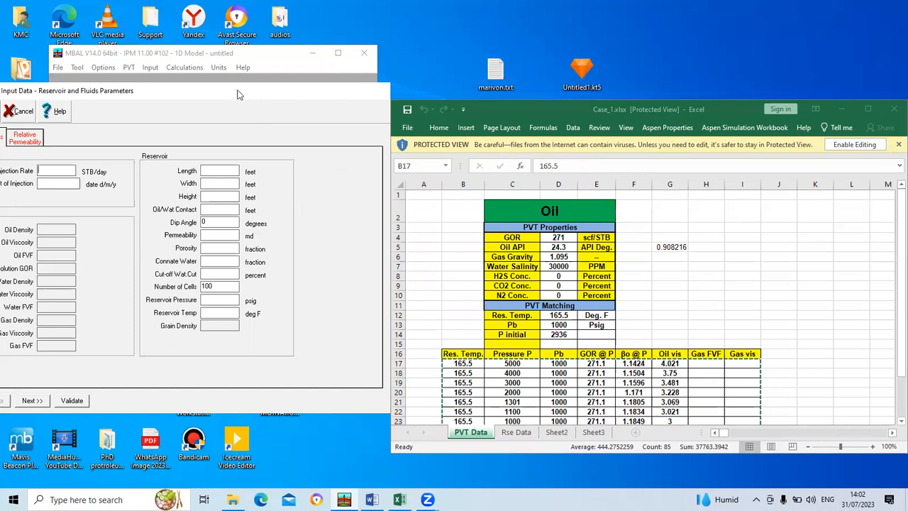
left_click_drag(238, 94, 274, 90)
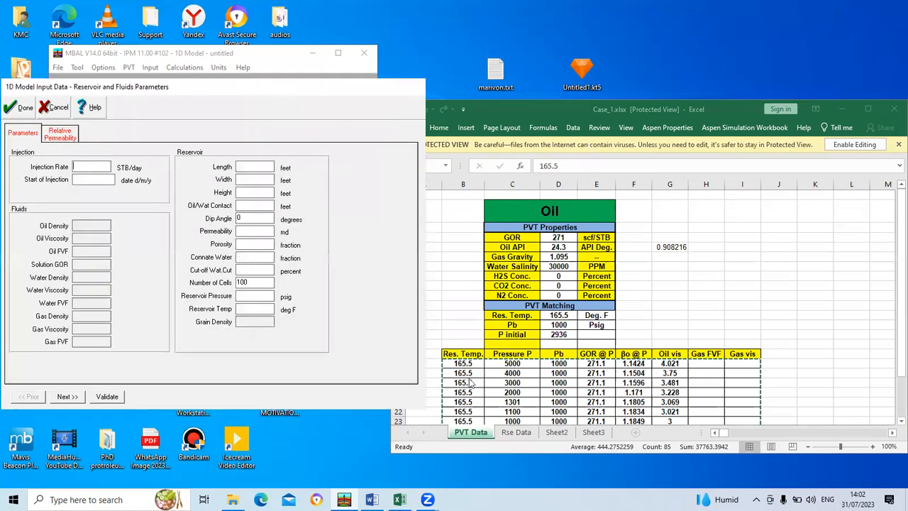
left_click(520, 440)
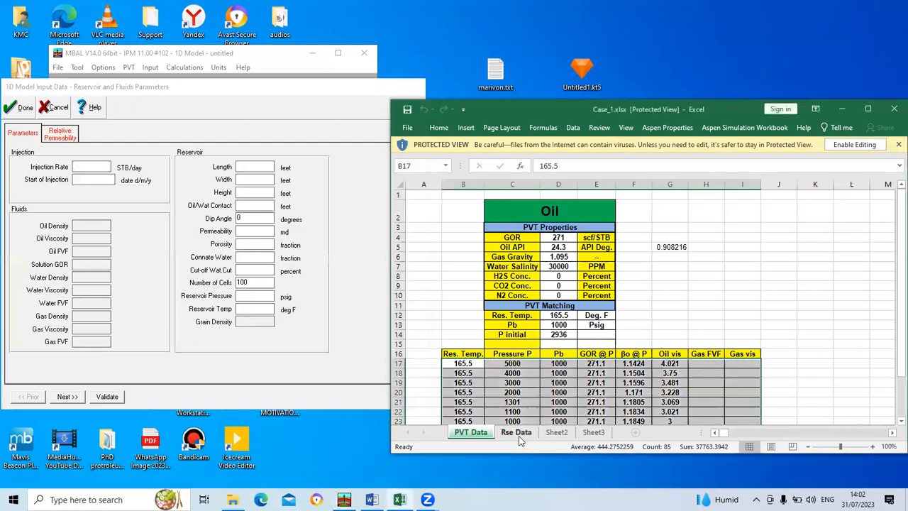
left_click(524, 434)
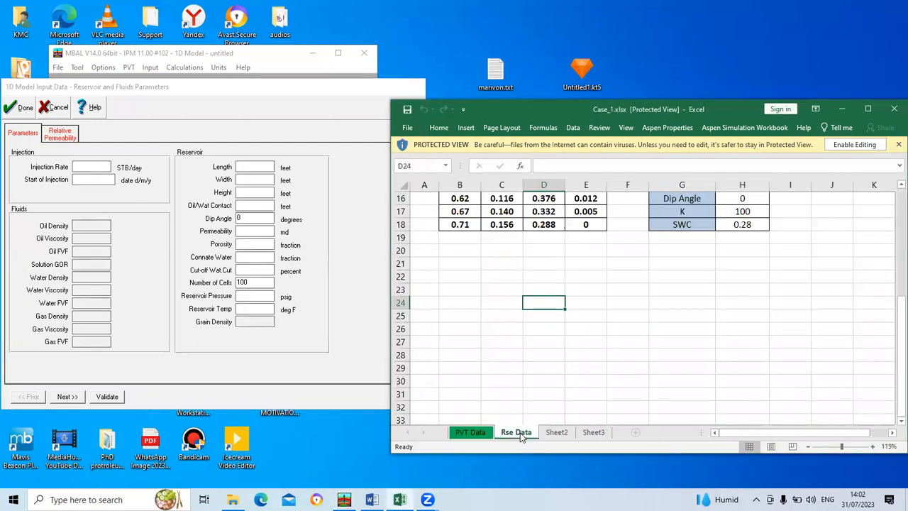
scroll(488, 268, "up", 4)
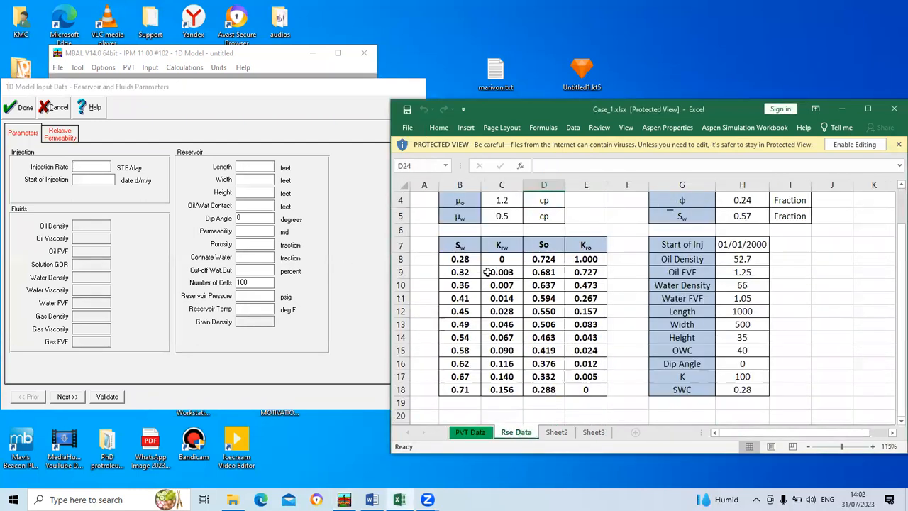
scroll(488, 273, "up", 1)
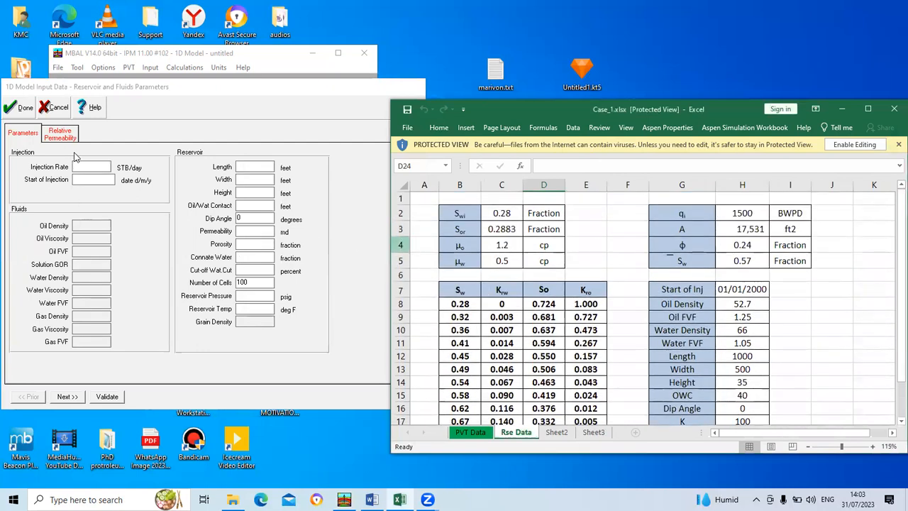
- Set the injection rate to 1500 STB/day and the start of injection to 01/01/2023
left_click(96, 167)
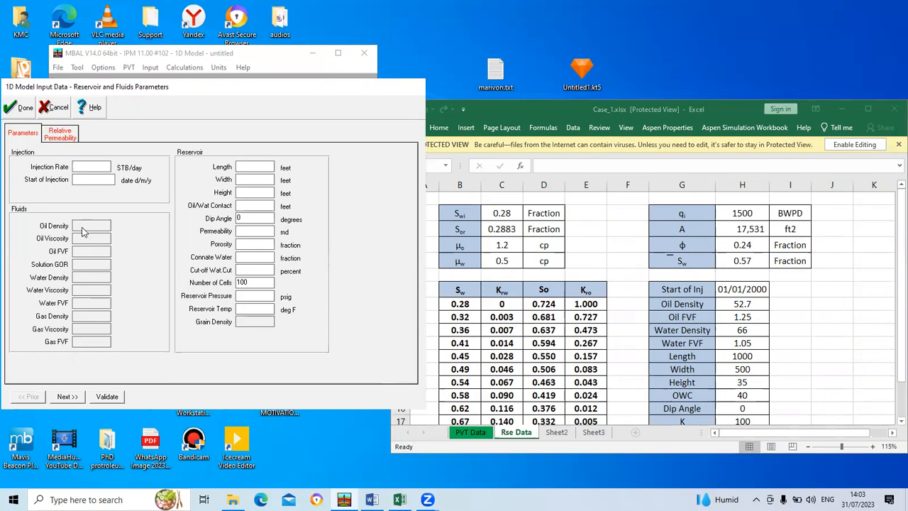
type("1500")
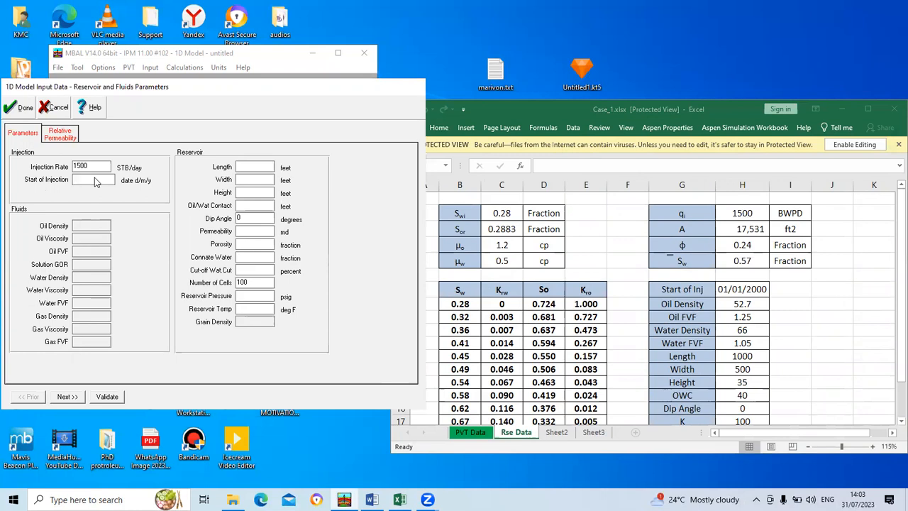
type("01/01/2023")
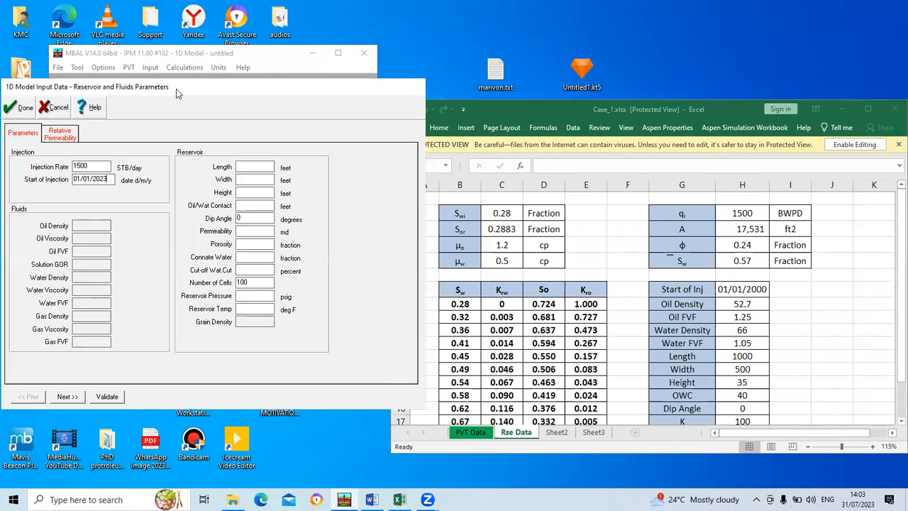
- Enter the reservoir length 1000, width 500, height 35 and oil/water contact 40 feet
left_click_drag(177, 93, 193, 91)
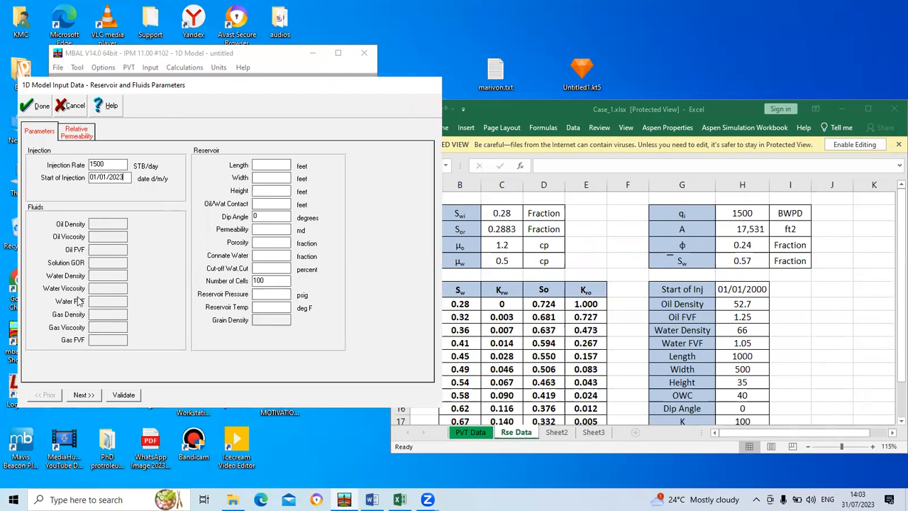
left_click(278, 169)
type("1000")
left_click(262, 179)
type("5")
type("00")
type("35")
type("40")
- Enter permeability 100 md, porosity 0.24, connate water 0.28 and cut-off water cut 70 percent for the reservoir
left_click(267, 230)
scroll(707, 374, "down", 1)
type("100")
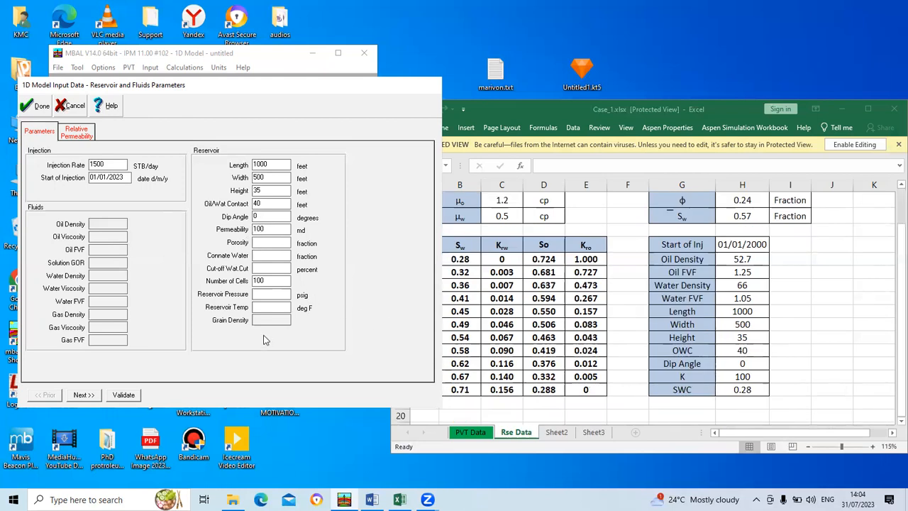
left_click(284, 243)
scroll(622, 332, "up", 1)
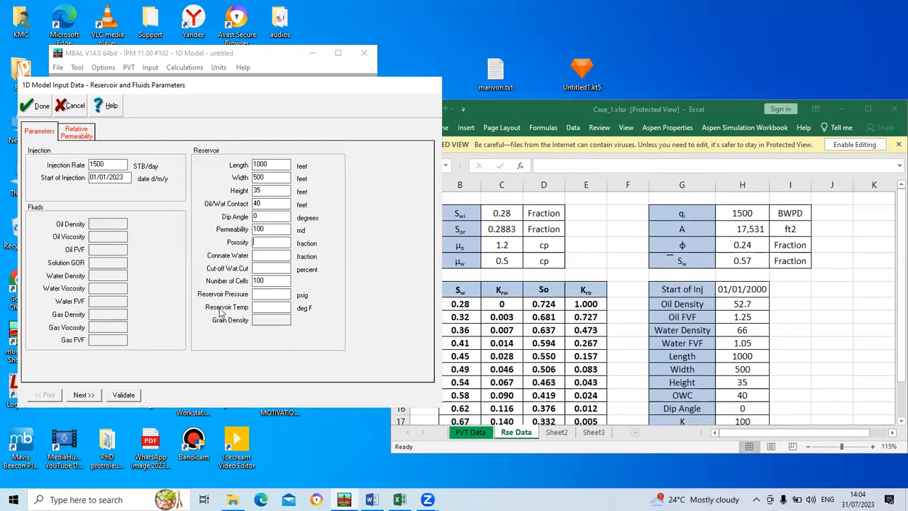
type("0.24")
left_click(261, 256)
type("0.28")
left_click(268, 273)
type("70")
- Check the Rse Data sheet for the remaining inputs, and set reservoir pressure to 3000 psig and reservoir temperature to 210 deg F
scroll(725, 270, "down", 2)
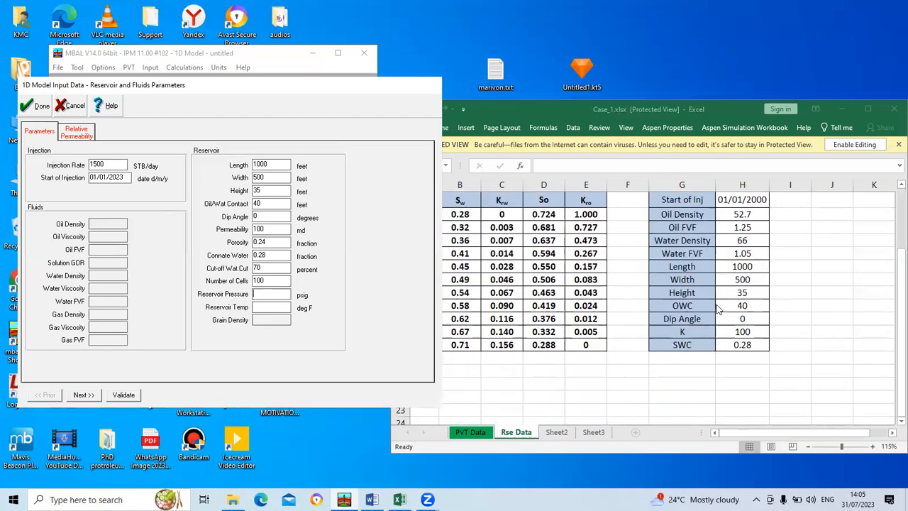
scroll(715, 318, "up", 1)
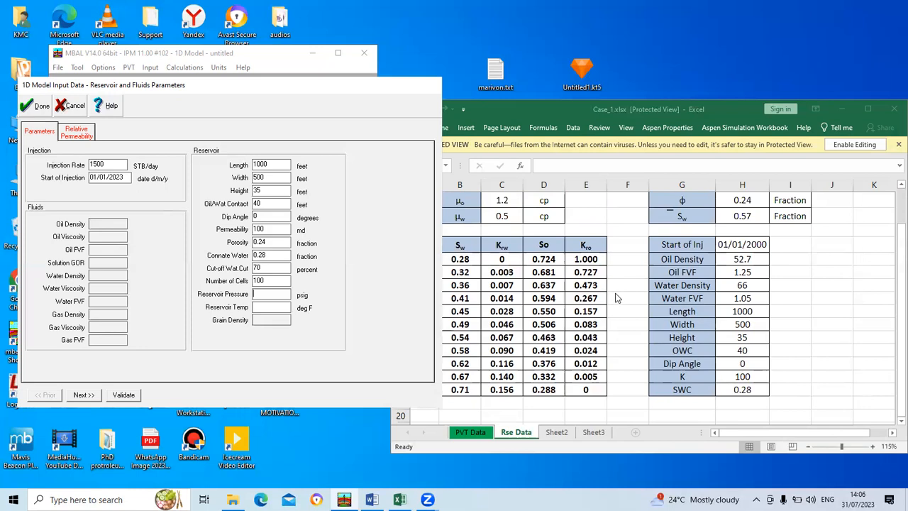
scroll(616, 298, "up", 1)
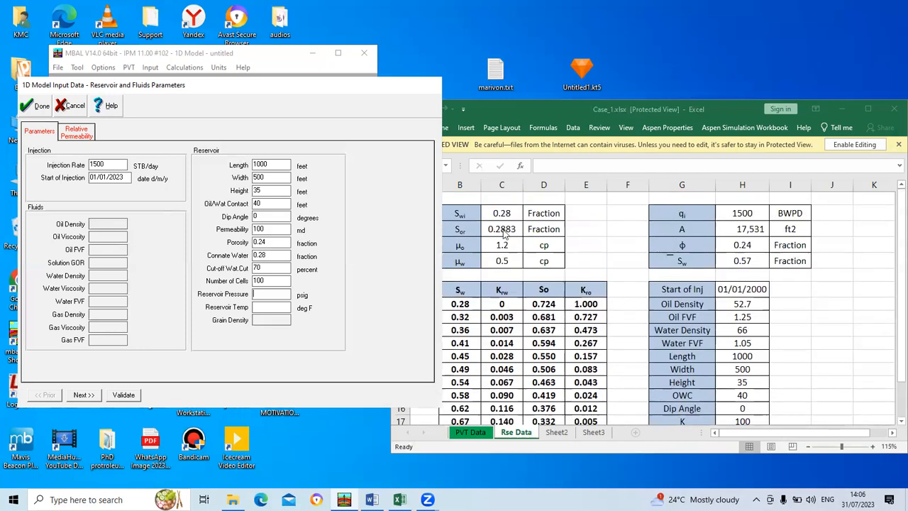
scroll(582, 288, "down", 3)
scroll(586, 300, "up", 2)
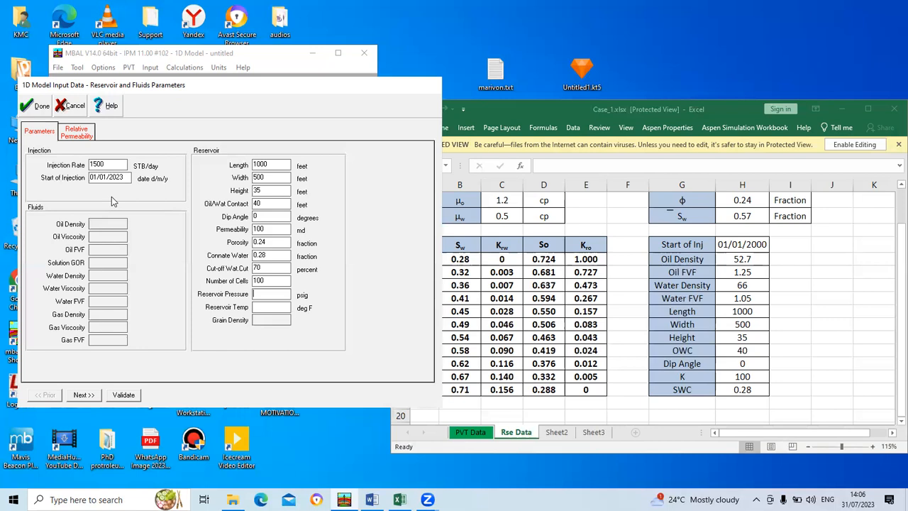
type("3000")
scroll(631, 294, "up", 1)
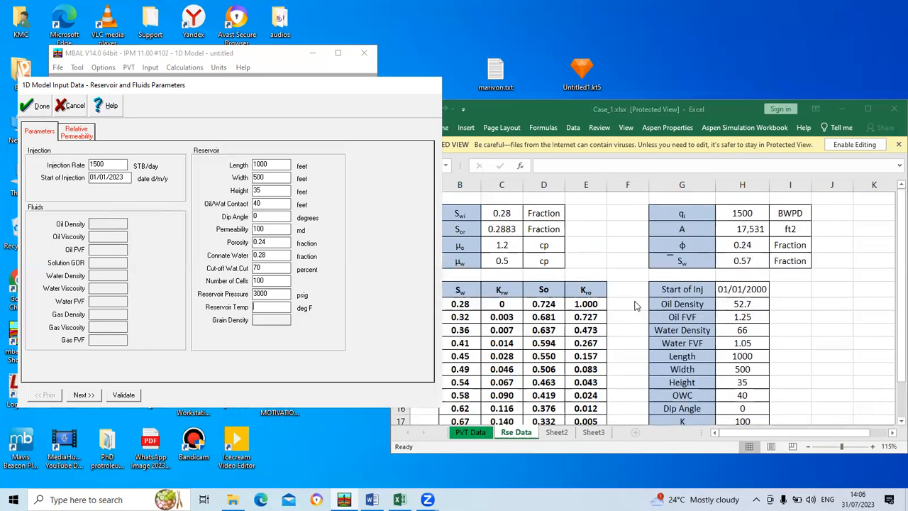
scroll(636, 308, "down", 1)
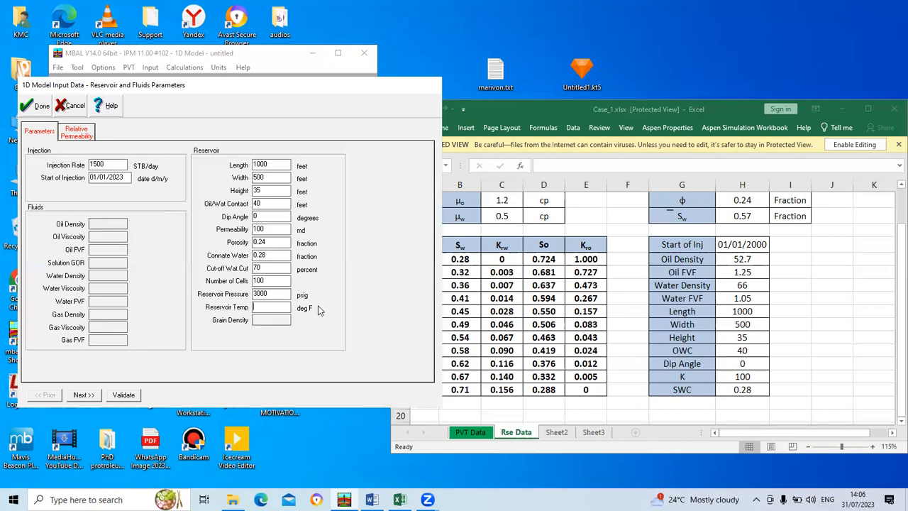
type("210")
- Go to the relative permeability inputs and set their source to Tables
left_click(79, 138)
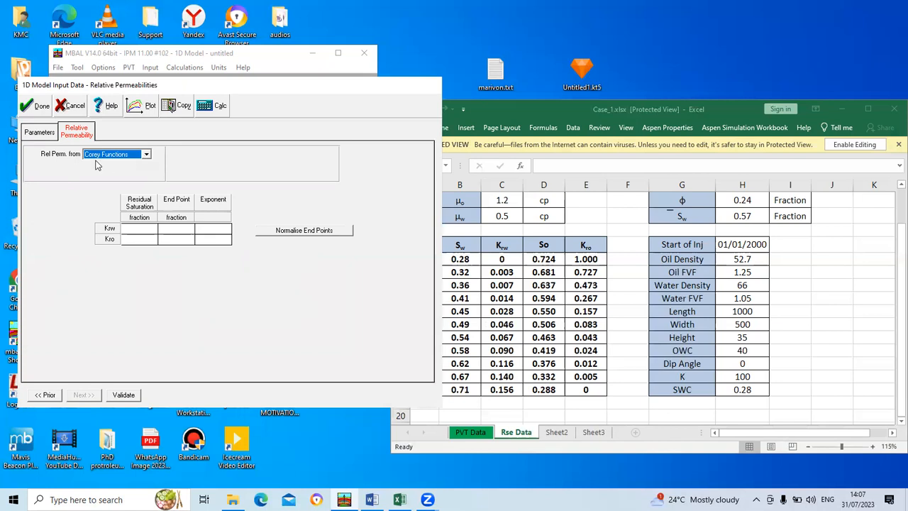
left_click(145, 154)
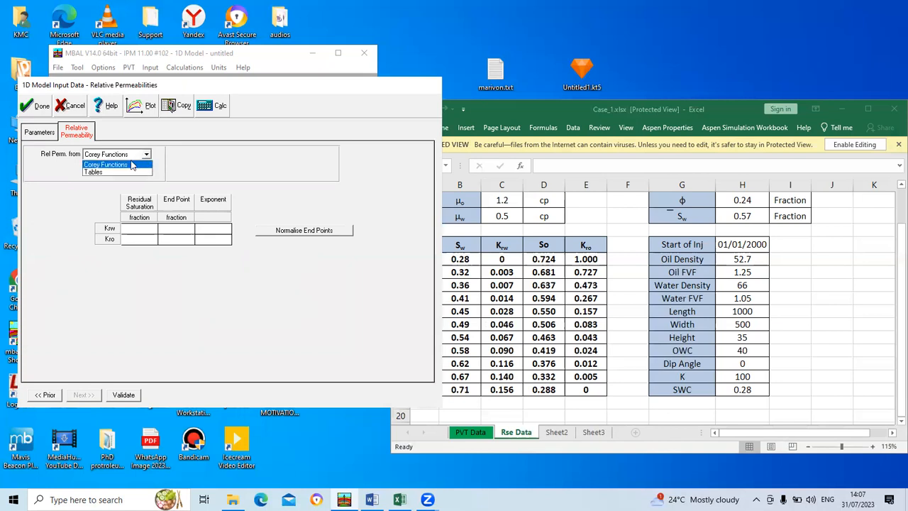
left_click(120, 172)
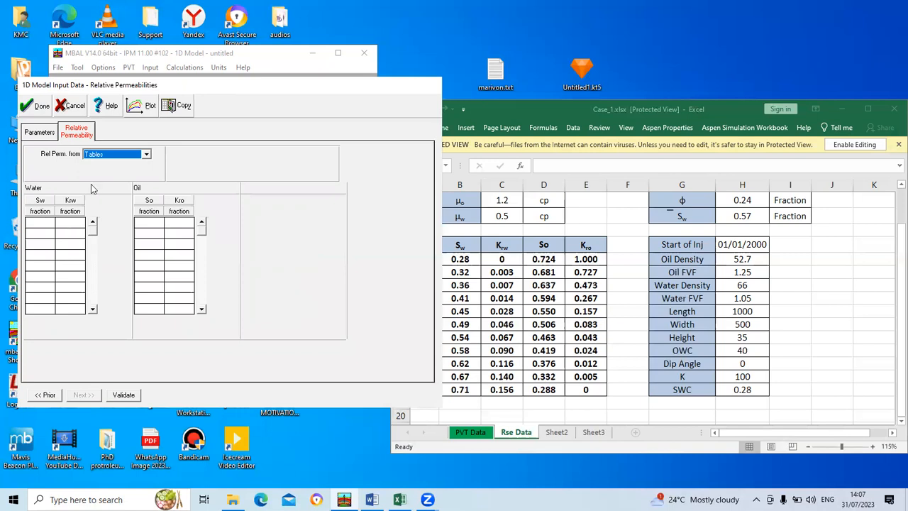
- Copy the Sw and Krw values in B8:C18 from Excel's Rse Data sheet and paste them into the water relative permeability table
left_click(455, 259)
left_click_drag(454, 259, 502, 387)
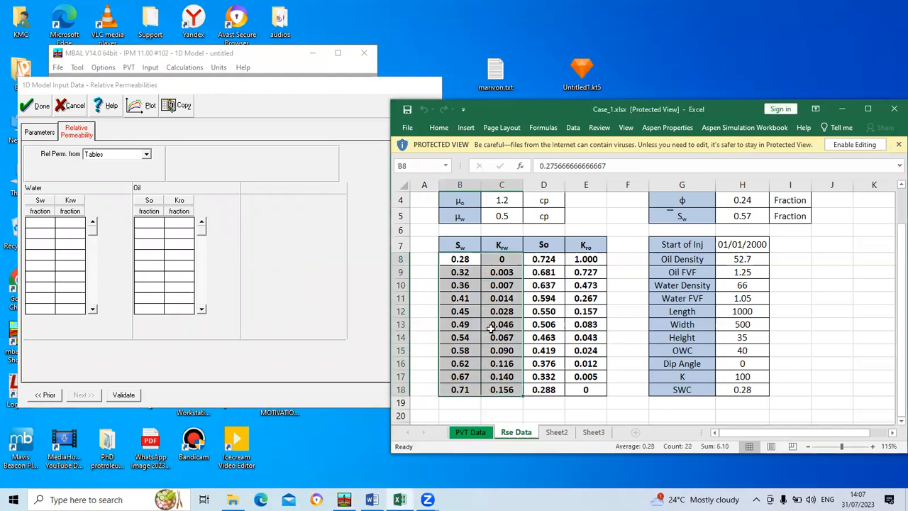
right_click(492, 327)
left_click(522, 136)
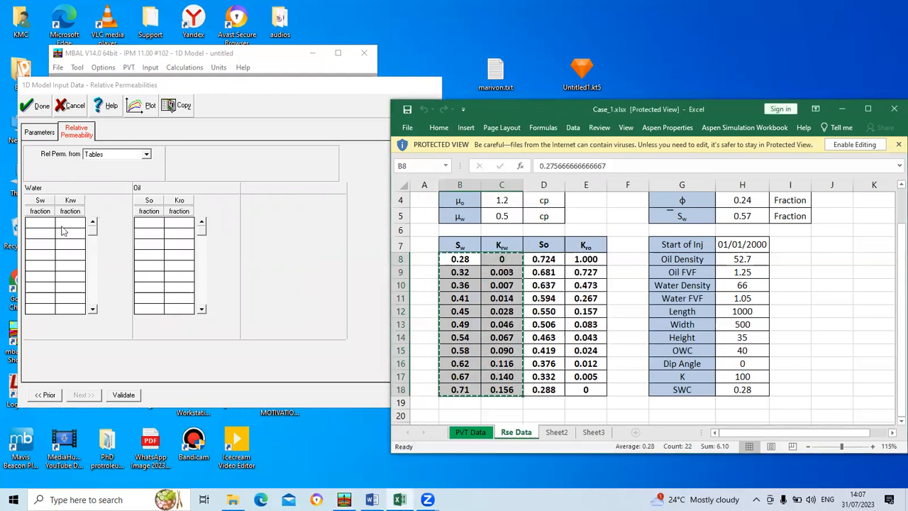
right_click(61, 214)
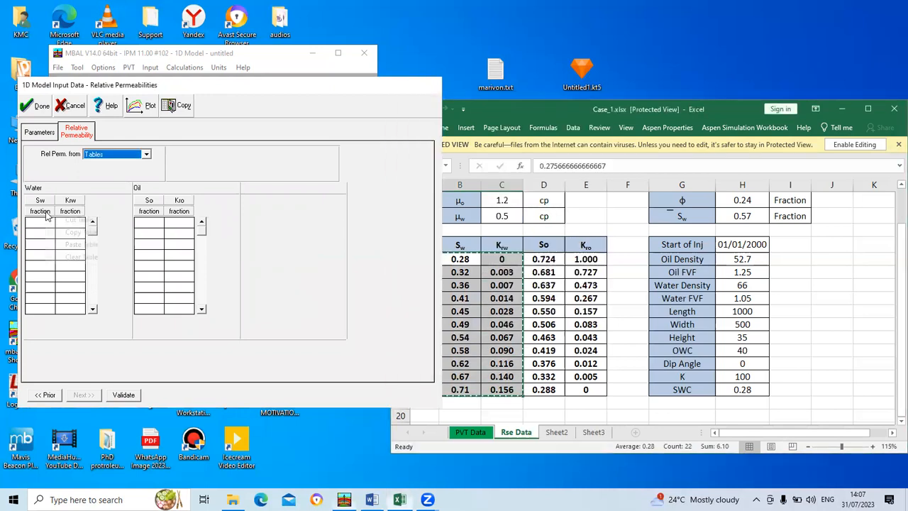
left_click(69, 244)
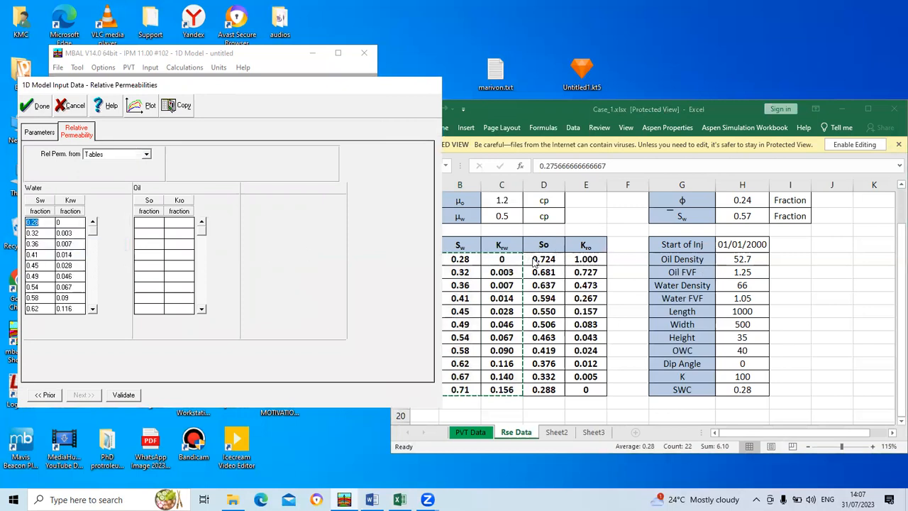
- Copy the So and Kro values in D8:E18 from Excel's Rse Data sheet and paste them into the oil relative permeability table
left_click(556, 274)
double_click(546, 260)
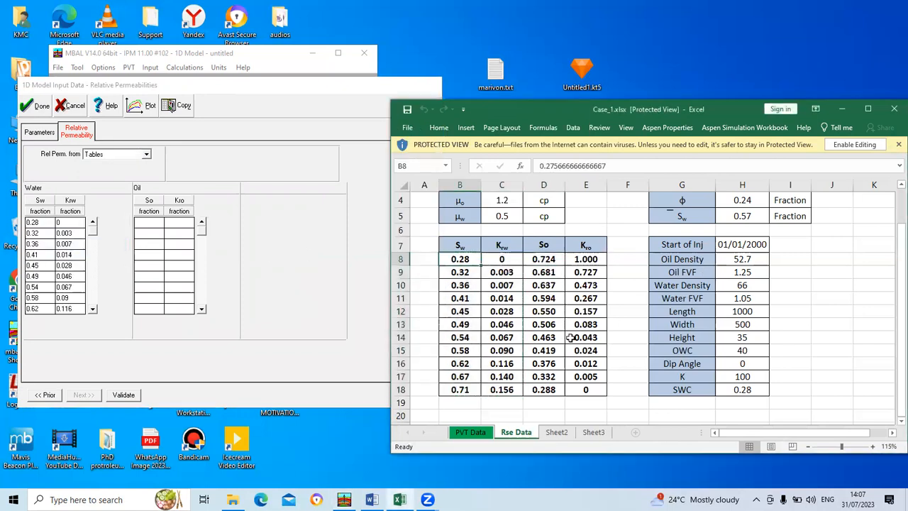
double_click(548, 260)
double_click(544, 262)
left_click_drag(544, 261, 572, 394)
right_click(546, 311)
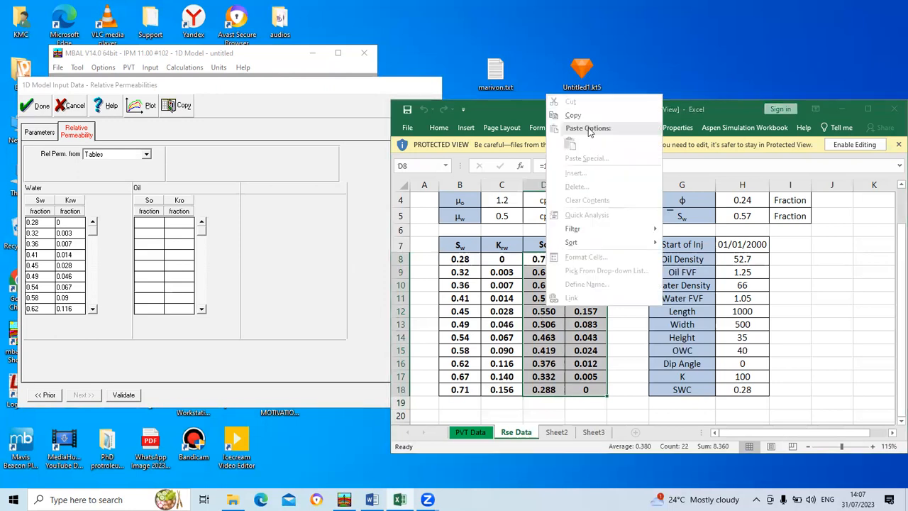
left_click(564, 116)
right_click(145, 217)
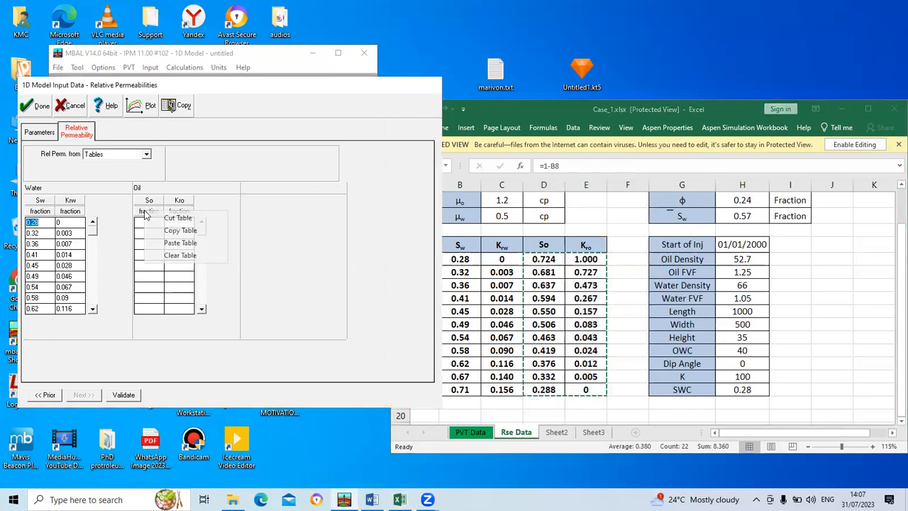
left_click(181, 245)
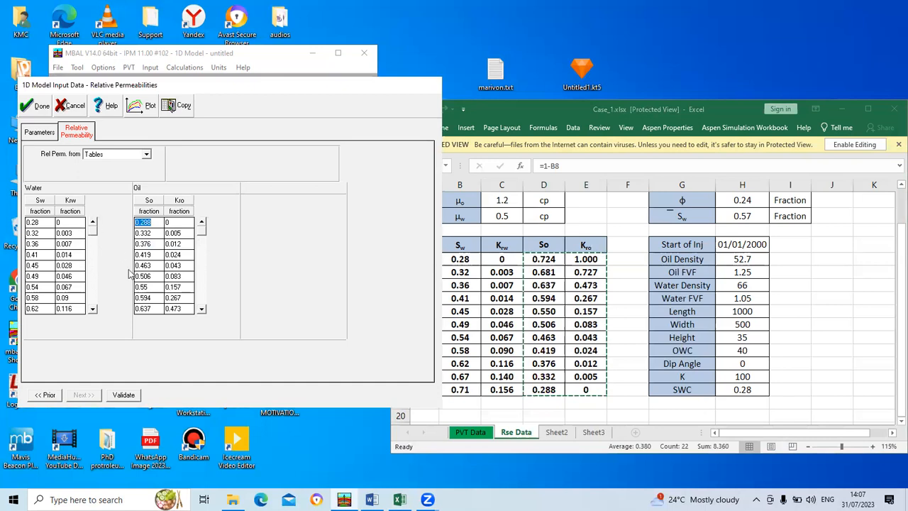
- Validate the relative permeability and reservoir parameter inputs, and accept the 1D model input data
left_click(121, 396)
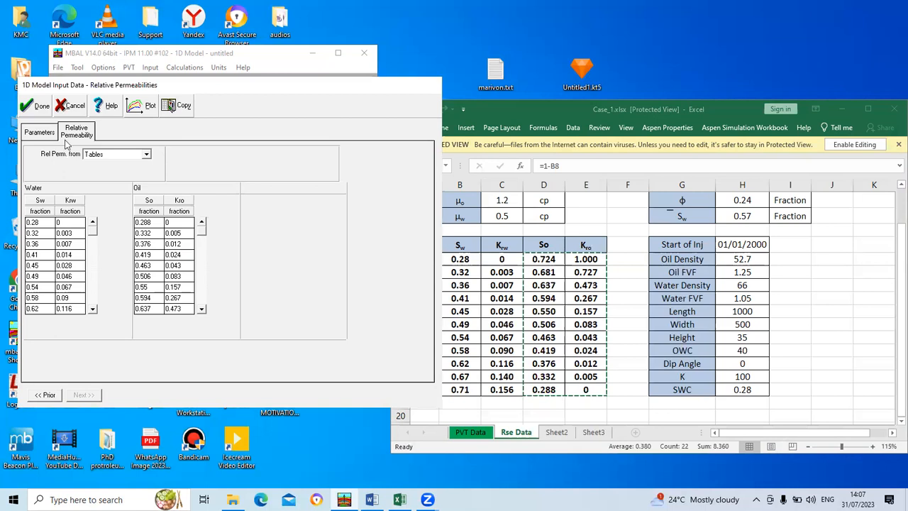
left_click(43, 133)
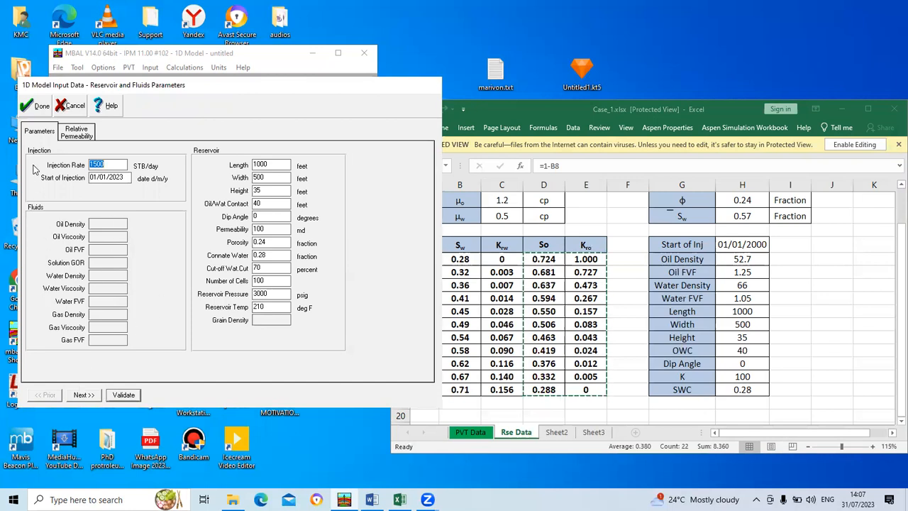
left_click(45, 108)
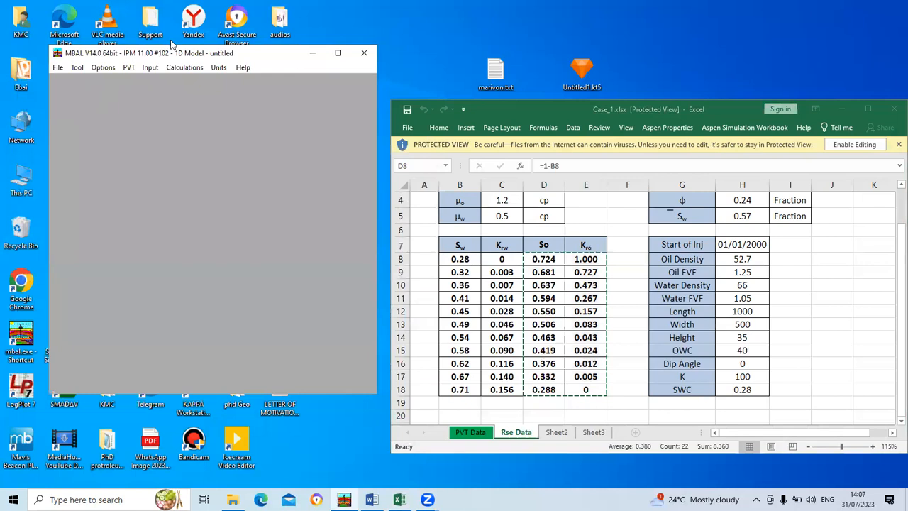
- Run and calculate the 1D simulation, review the water saturation profile along the length, and close the simulation plot
left_click(150, 68)
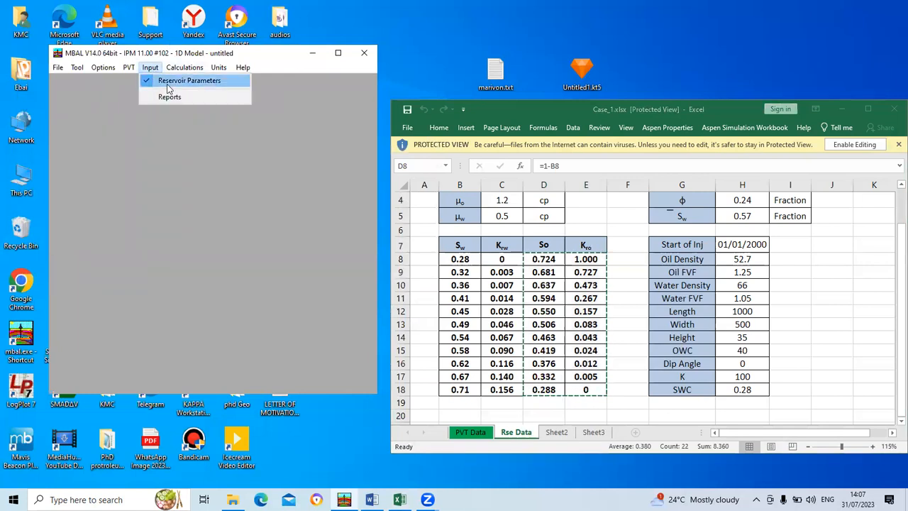
left_click(185, 67)
left_click(184, 67)
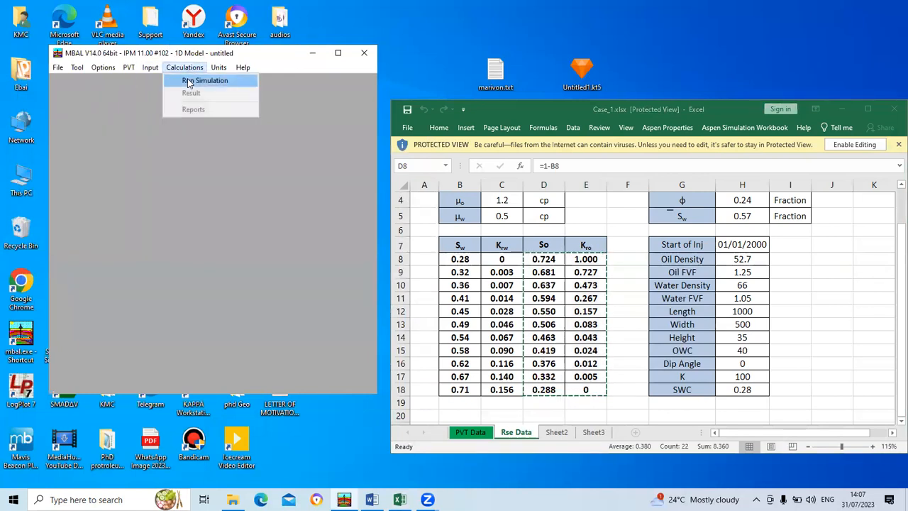
left_click(189, 81)
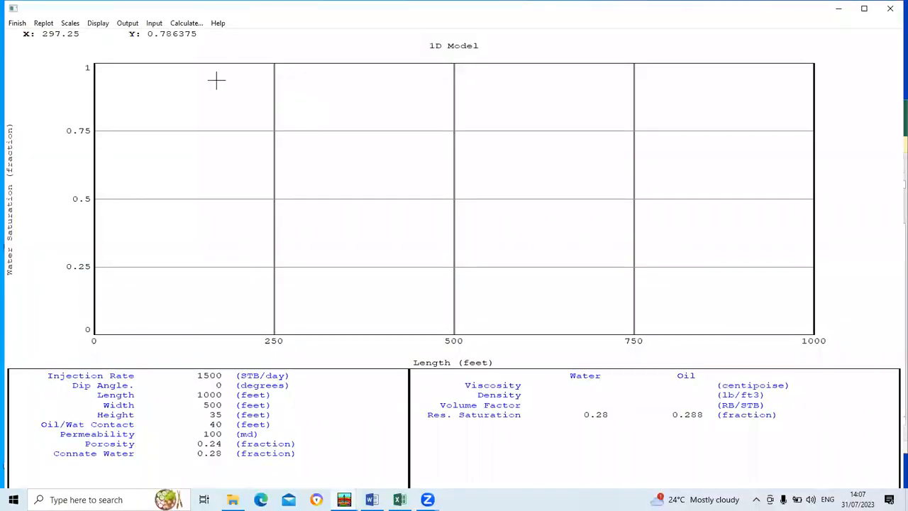
left_click(182, 24)
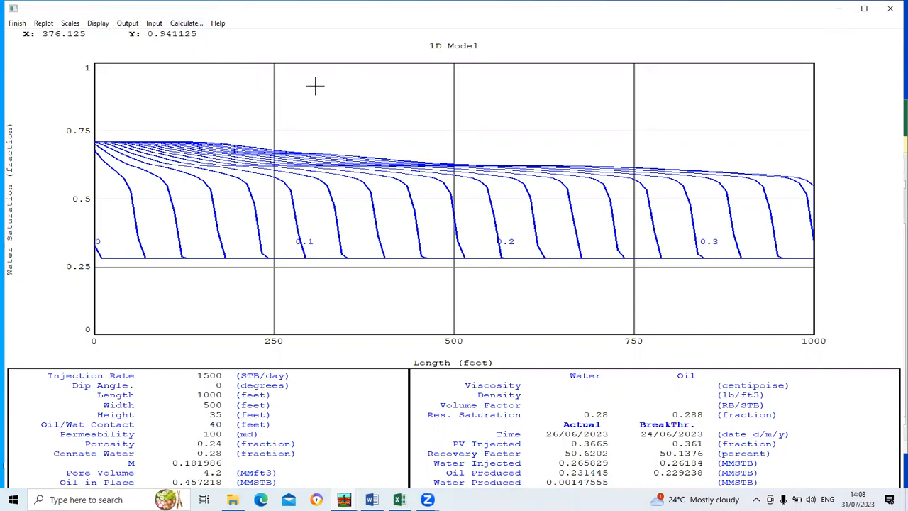
left_click(187, 26)
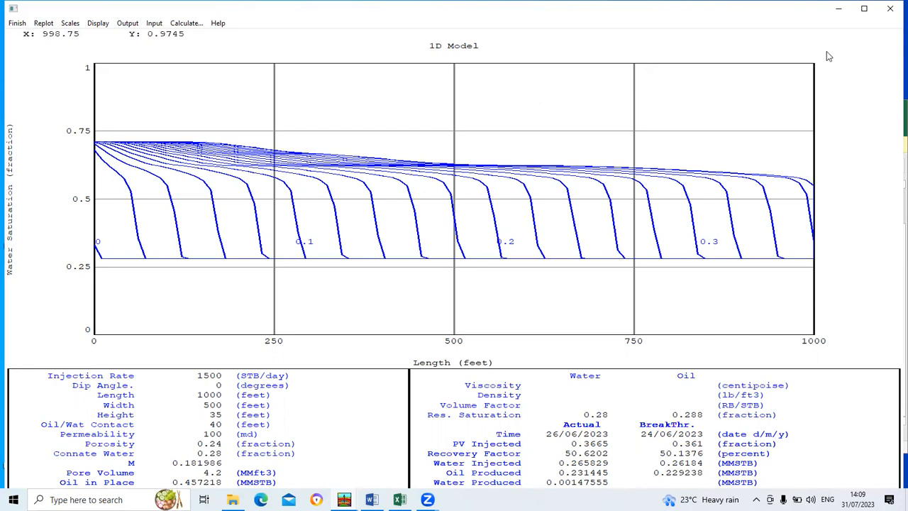
left_click(891, 9)
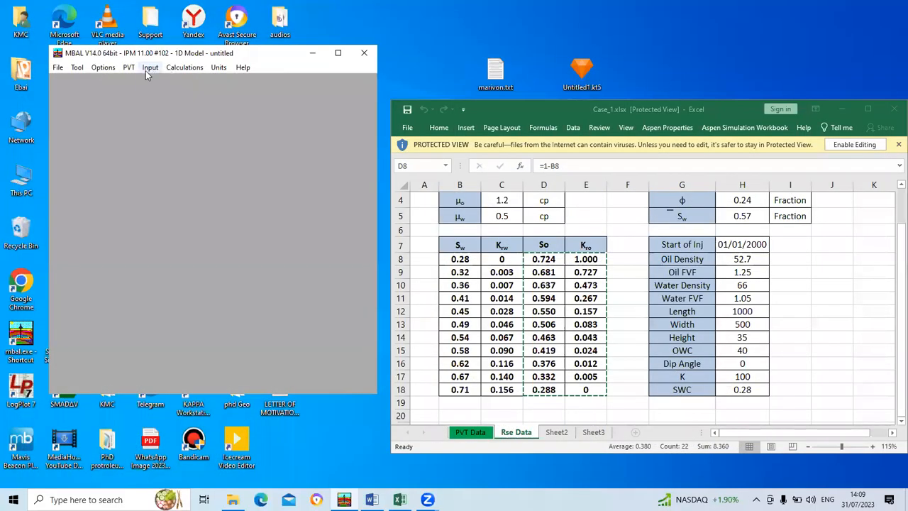
- Set the cut-off water cut to 90 percent in the reservoir parameters
left_click(146, 71)
left_click(168, 83)
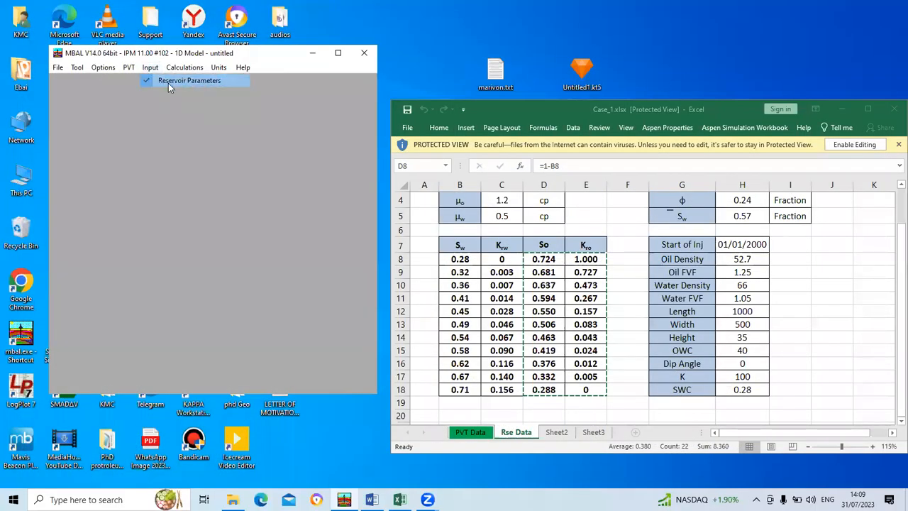
left_click(491, 280)
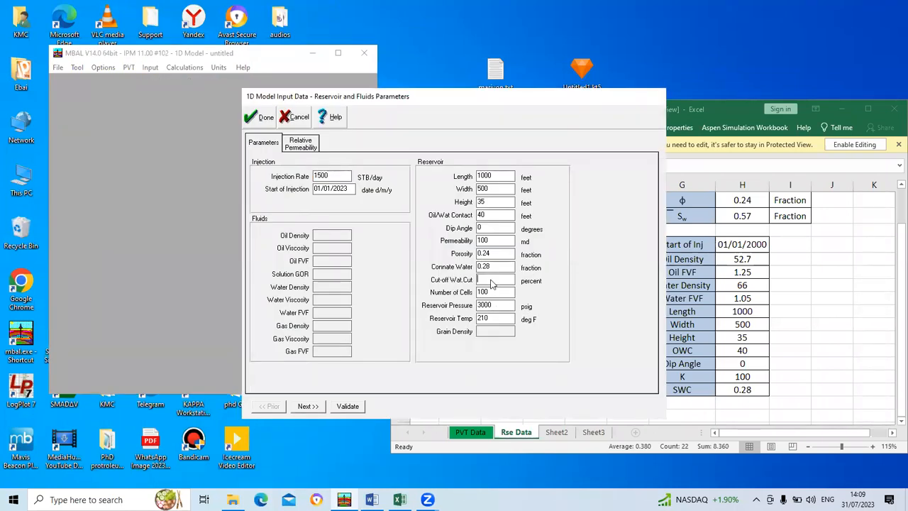
type("90")
left_click(249, 119)
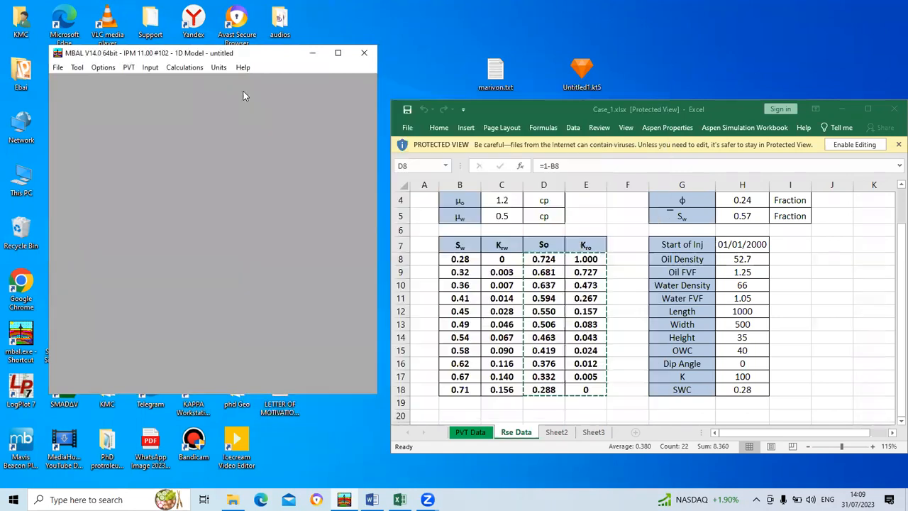
- Recalculate the 1D simulation with the 90 percent cut-off water cut, review the saturation profile, and finish the simulation
left_click(183, 68)
left_click(195, 79)
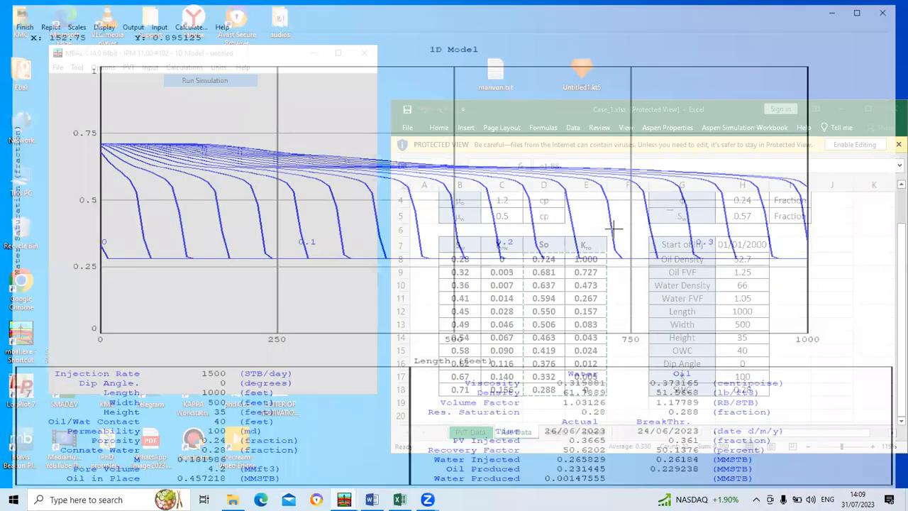
left_click(185, 23)
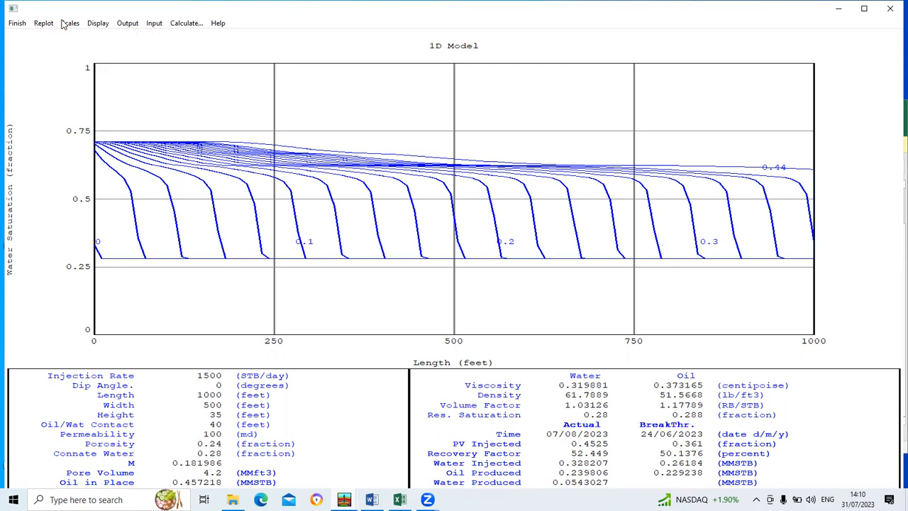
left_click(19, 24)
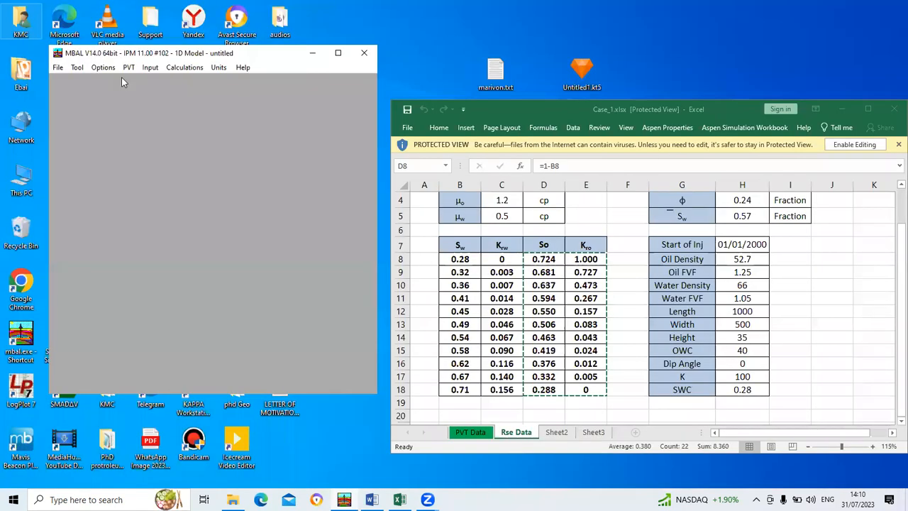
- Open the simulation results, plot average oil rate and cumulative oil production against time, and close the plot
left_click(186, 68)
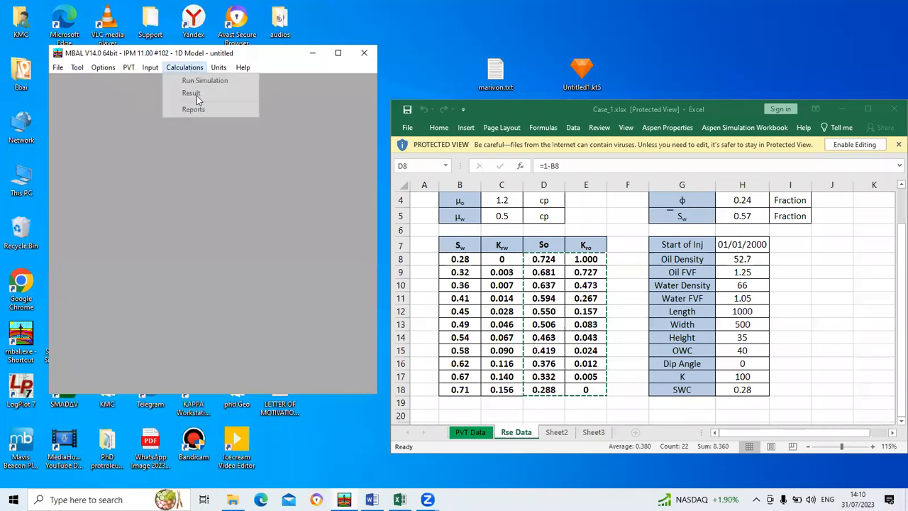
left_click(196, 95)
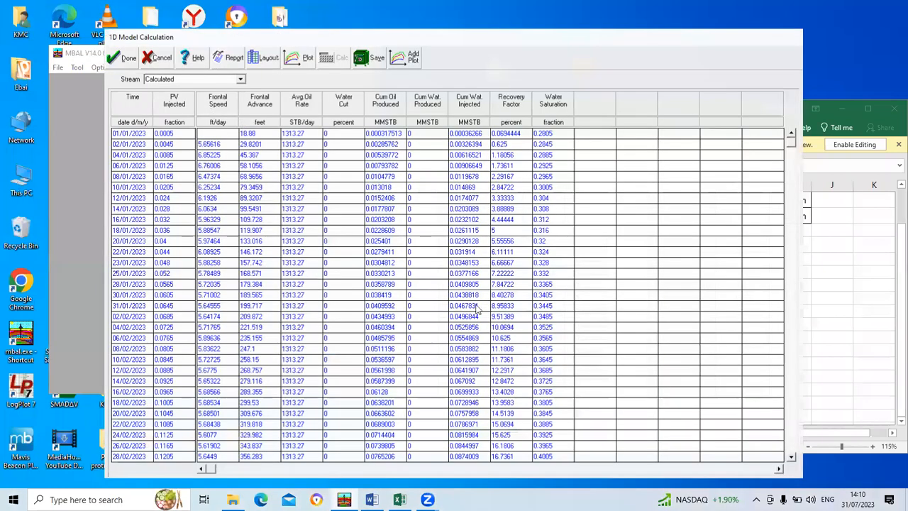
left_click(297, 61)
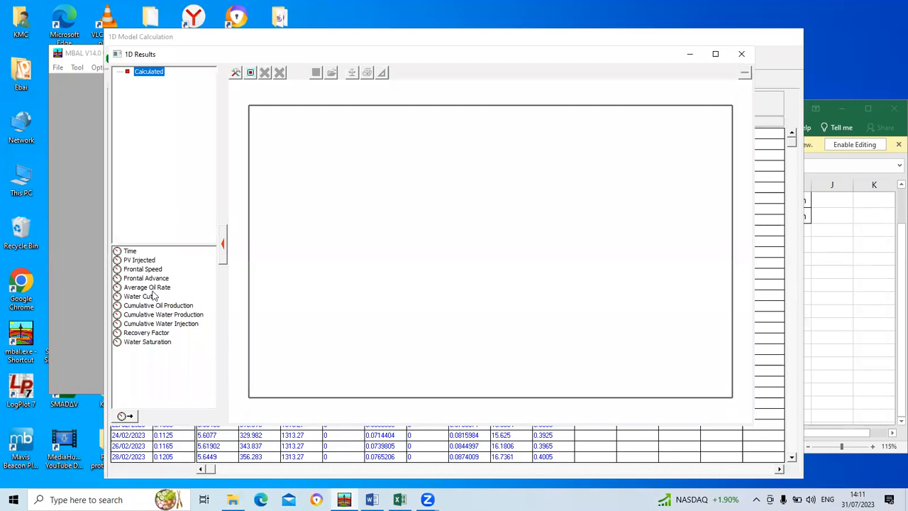
double_click(152, 290)
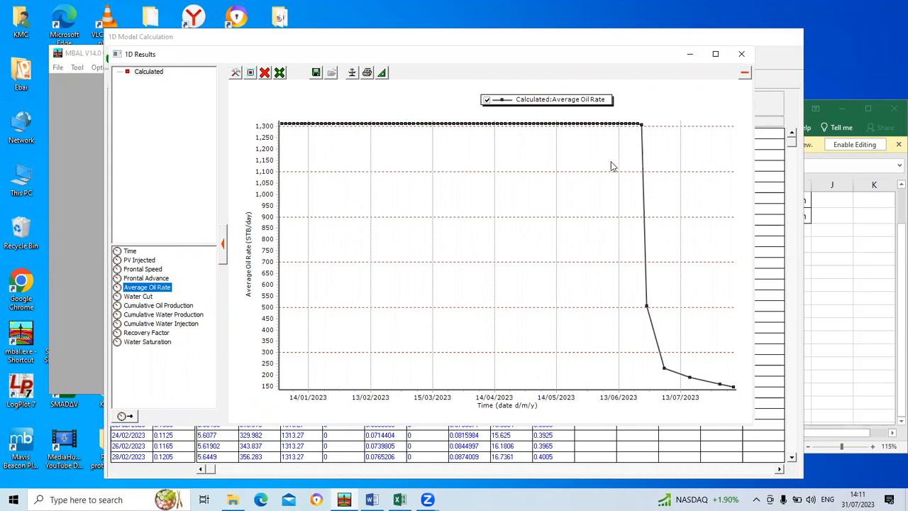
left_click(161, 307)
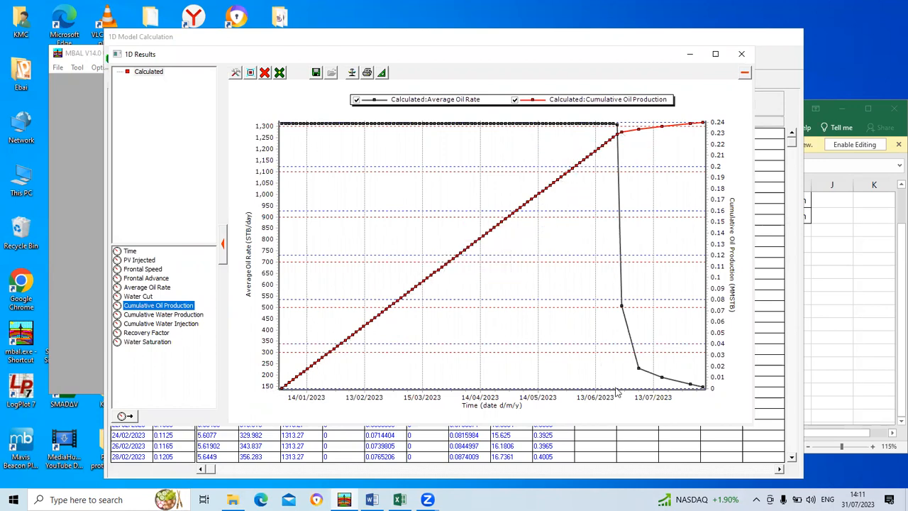
mouse_move(617, 139)
mouse_move(667, 132)
left_click(742, 54)
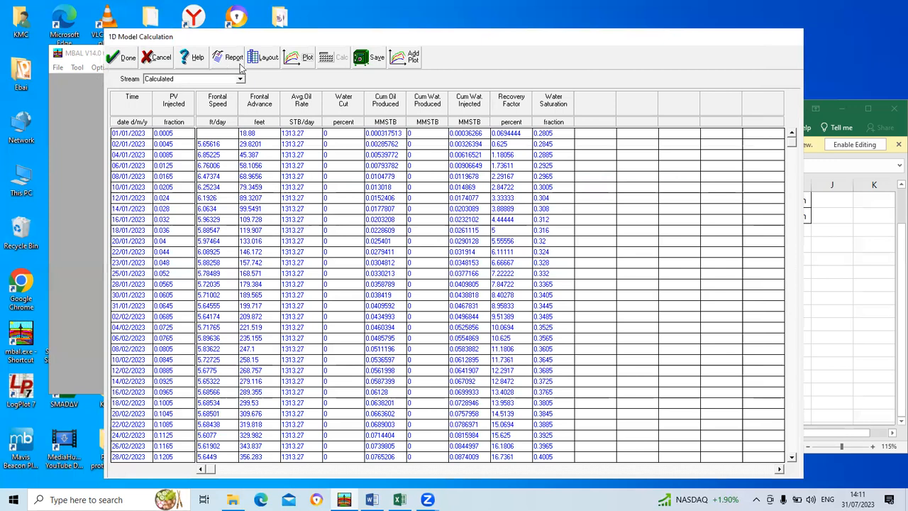
- Save a copy of the calculated results as a data stream named "water flooding" and close the results table
left_click(370, 59)
left_click(391, 346)
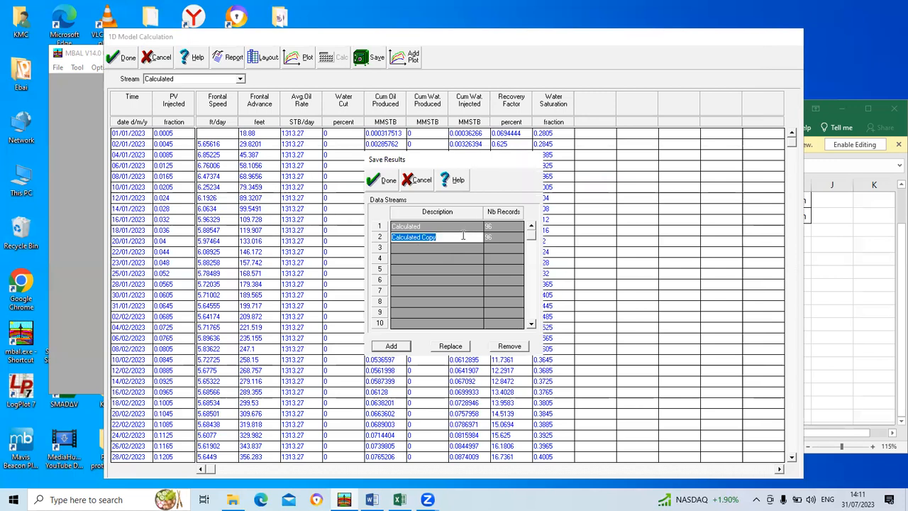
type("water flooding")
left_click(390, 180)
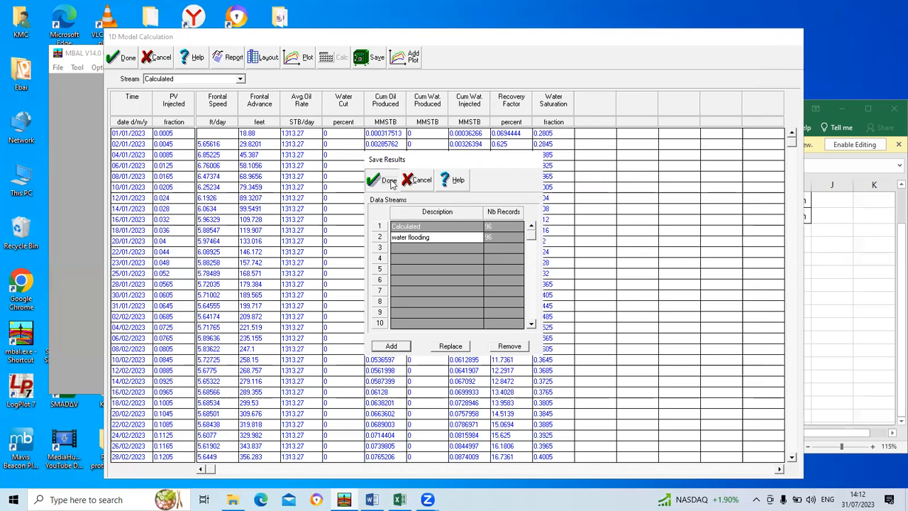
left_click(127, 59)
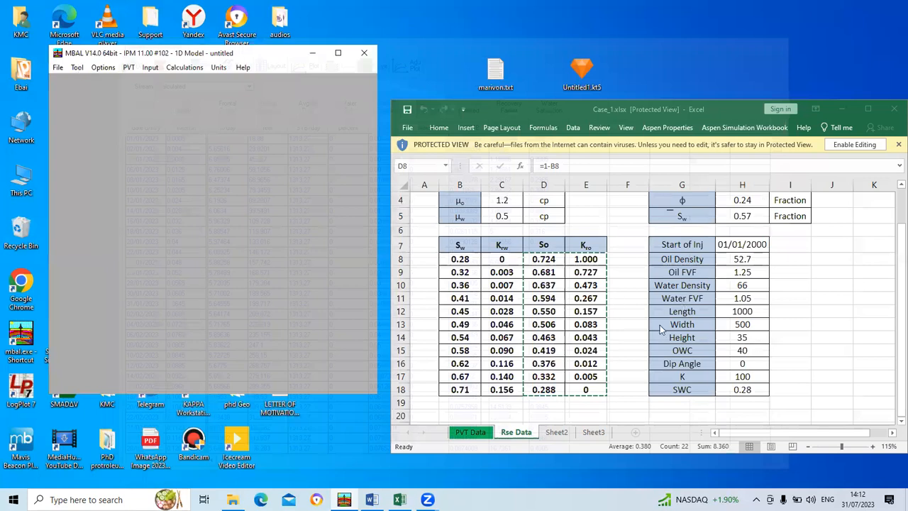
- Minimize the Excel workbook, and set the EOR type to Surfactant/Polymer in the MBAL system options
scroll(662, 330, "up", 1)
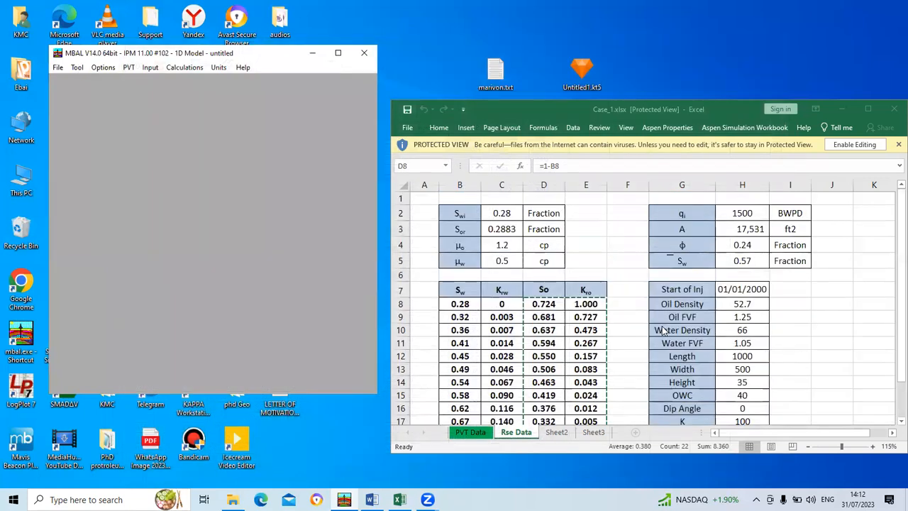
left_click(840, 109)
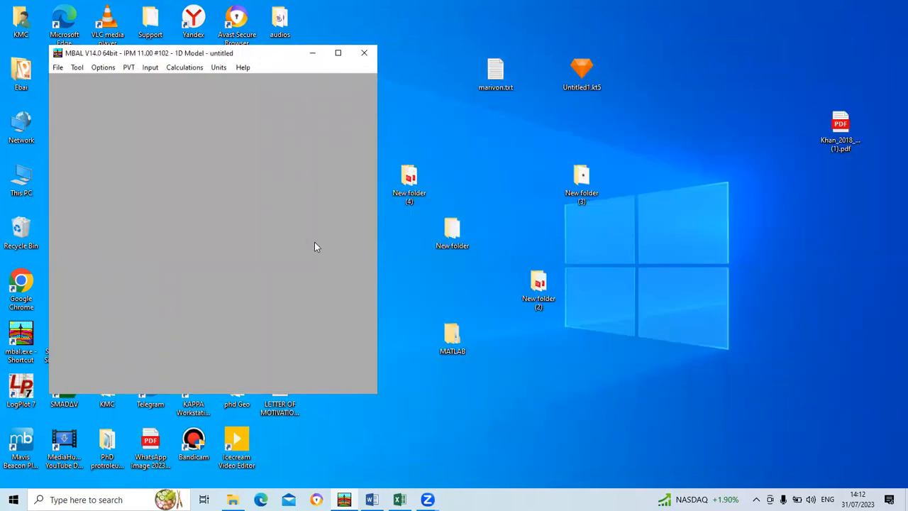
left_click(103, 68)
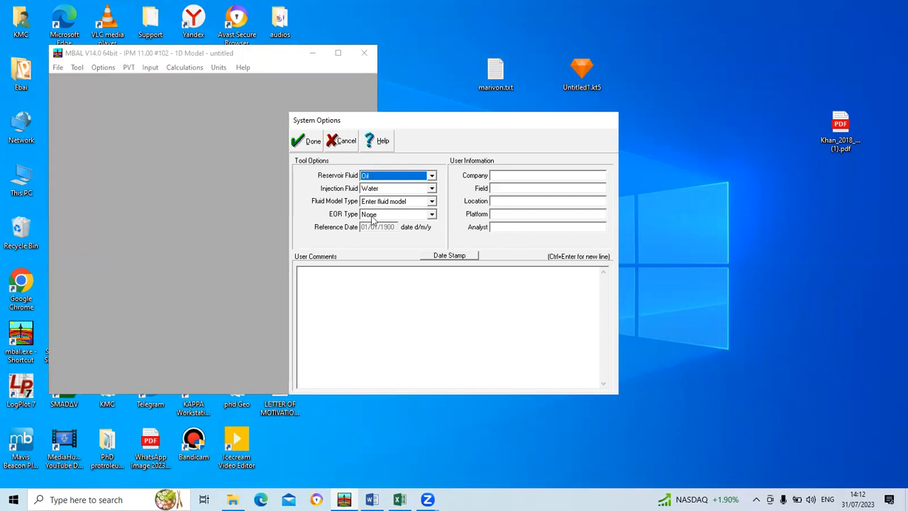
left_click(432, 217)
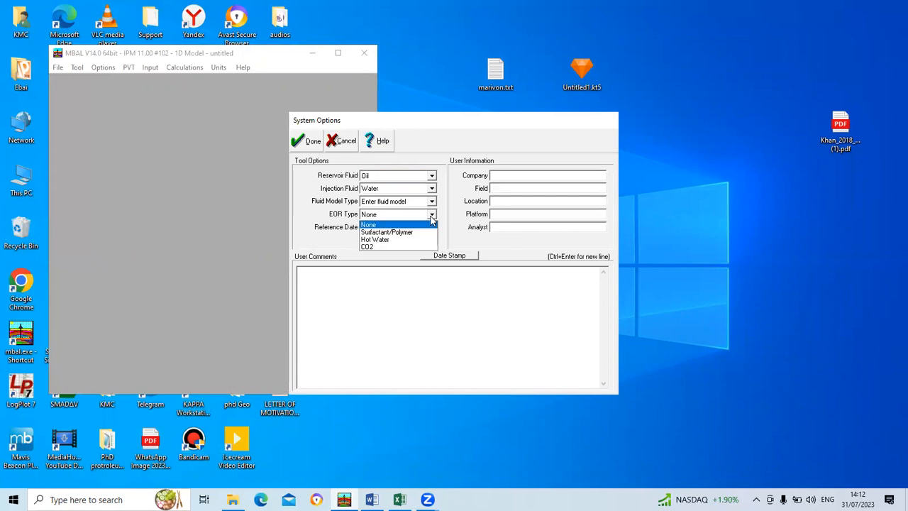
left_click(396, 237)
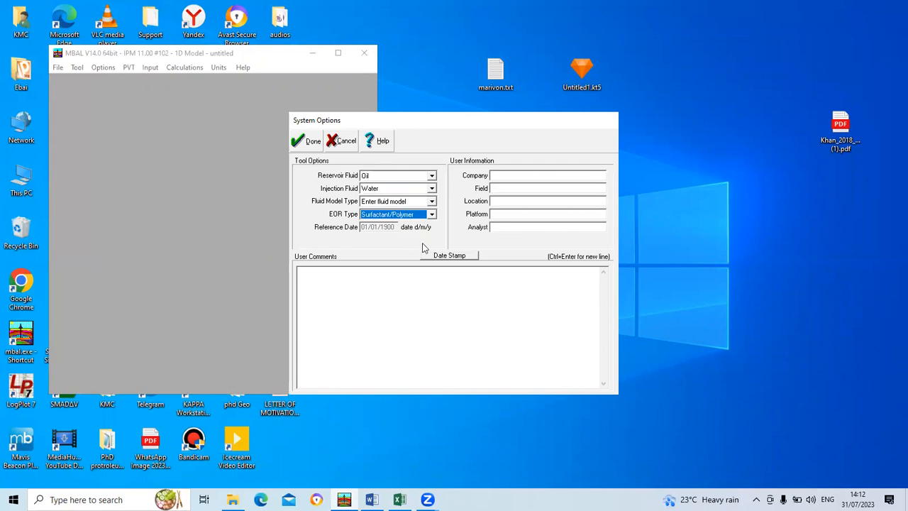
left_click(312, 141)
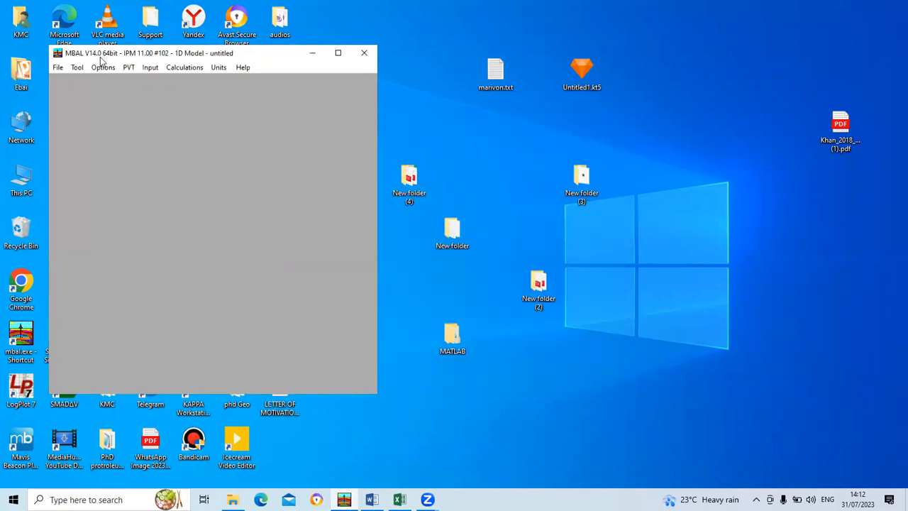
- Review and accept the black-oil fluid properties, and open the reservoir parameters of the 1D model
left_click(129, 68)
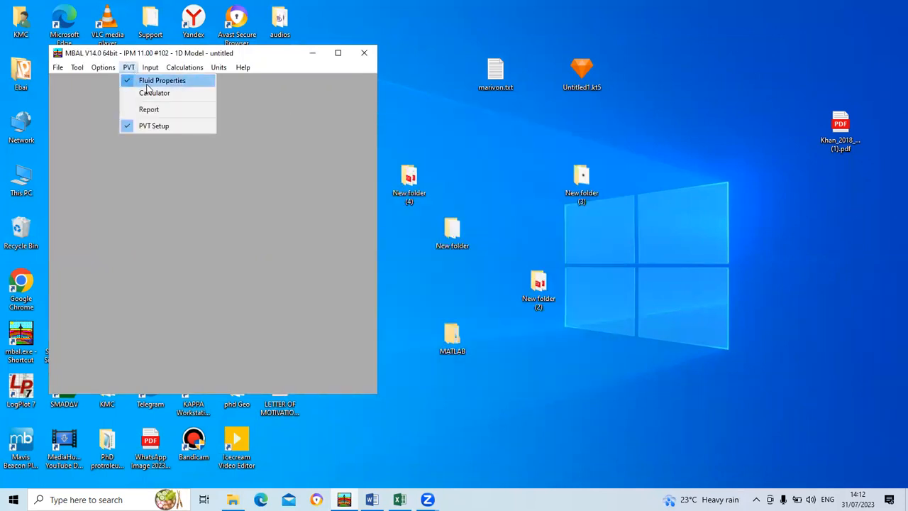
left_click(148, 80)
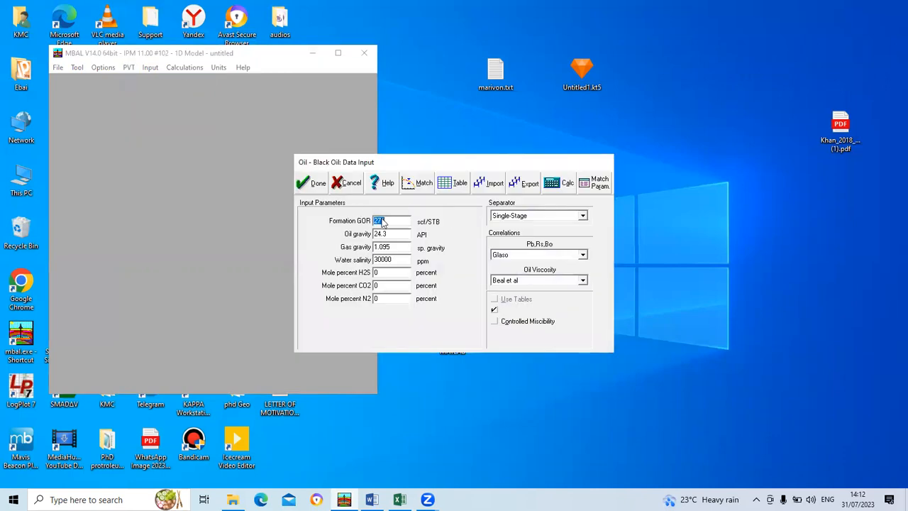
left_click(307, 186)
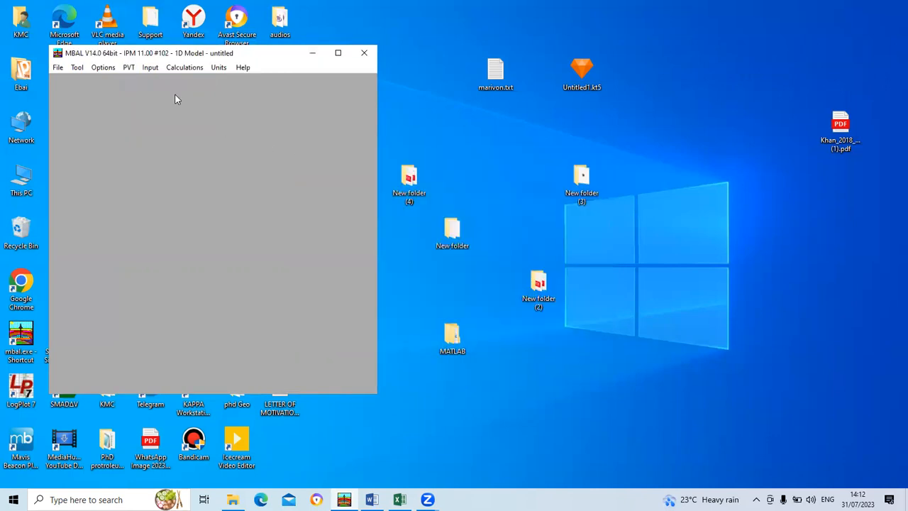
left_click(150, 68)
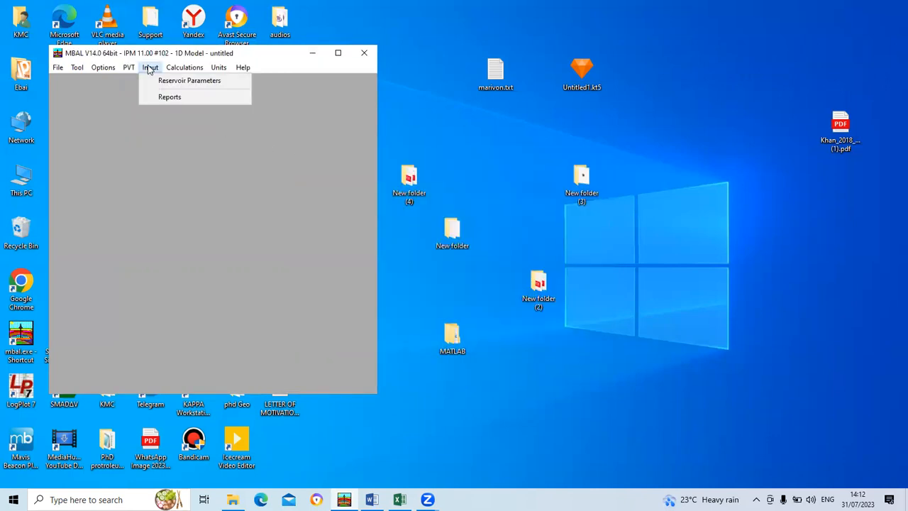
left_click(181, 82)
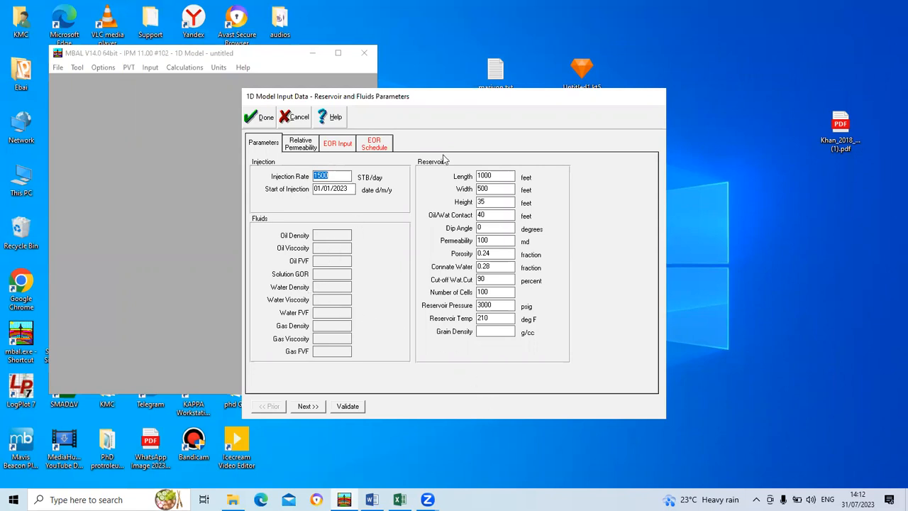
- Bring up the Case_1 Excel workbook beside the model input dialog, and go through the relative permeability and EOR input data
mouse_move(399, 499)
left_click(400, 448)
left_click_drag(371, 103, 108, 86)
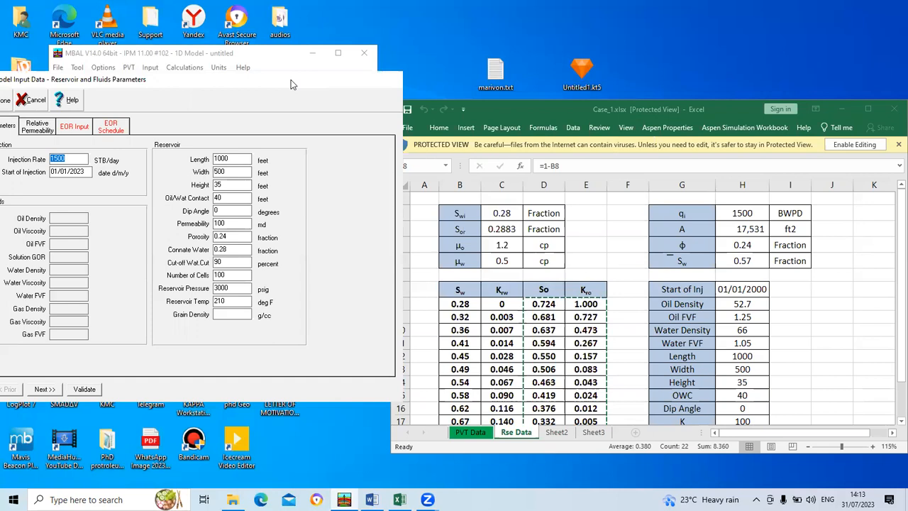
left_click_drag(291, 80, 340, 51)
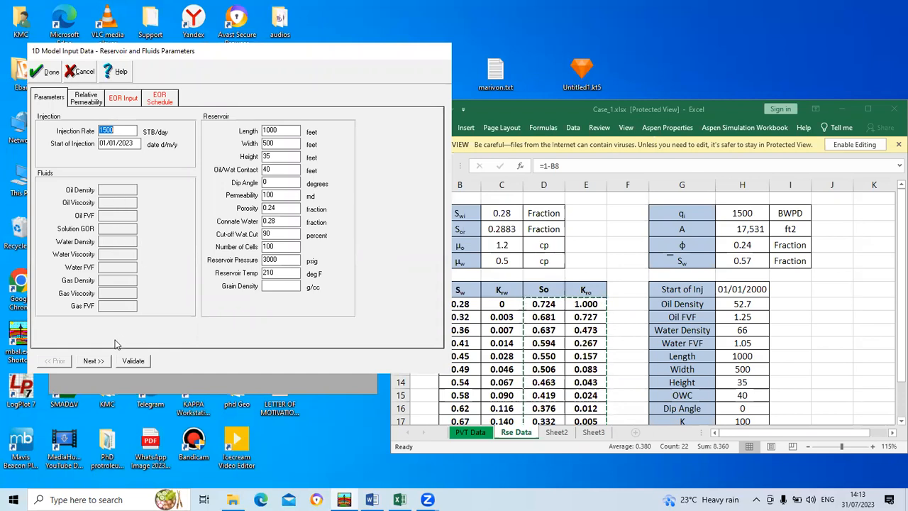
left_click(88, 362)
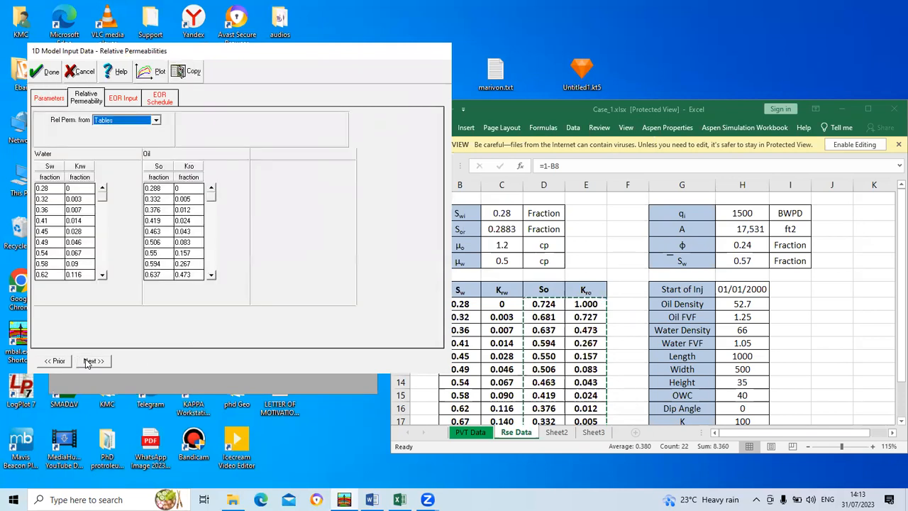
left_click(88, 362)
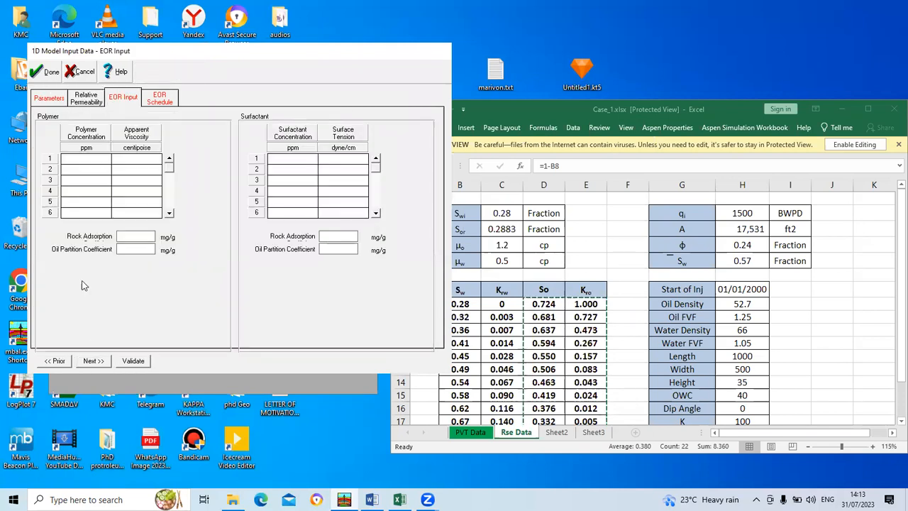
- Set the reservoir's grain density to 2.65 g/cc in the model parameters and go to the EOR input data
left_click(51, 100)
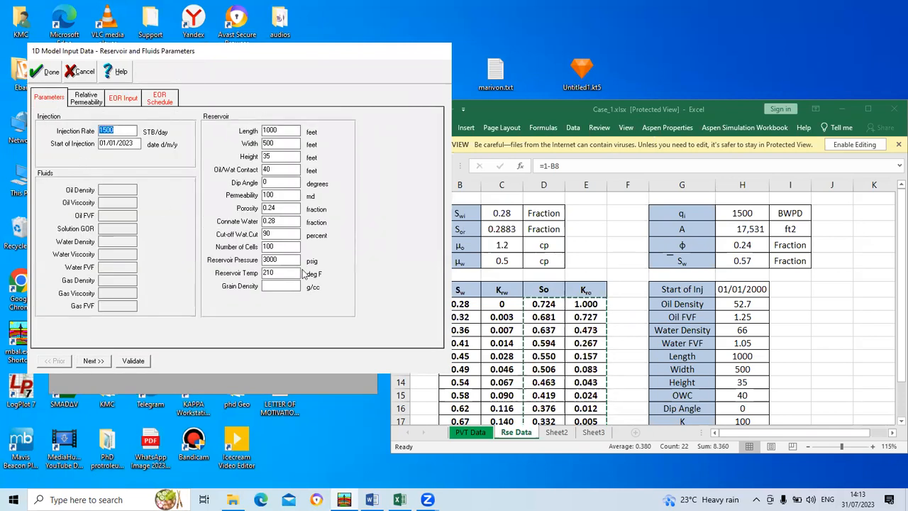
left_click(288, 287)
left_click(125, 102)
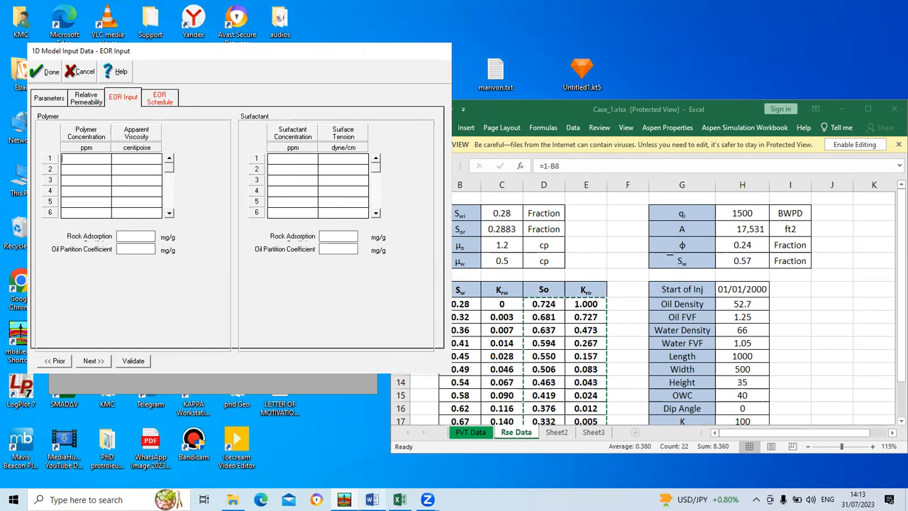
- Switch to the Case_1 Word document, place it beside the MBAL input dialog, and find the given polymer flooding data
left_click(372, 500)
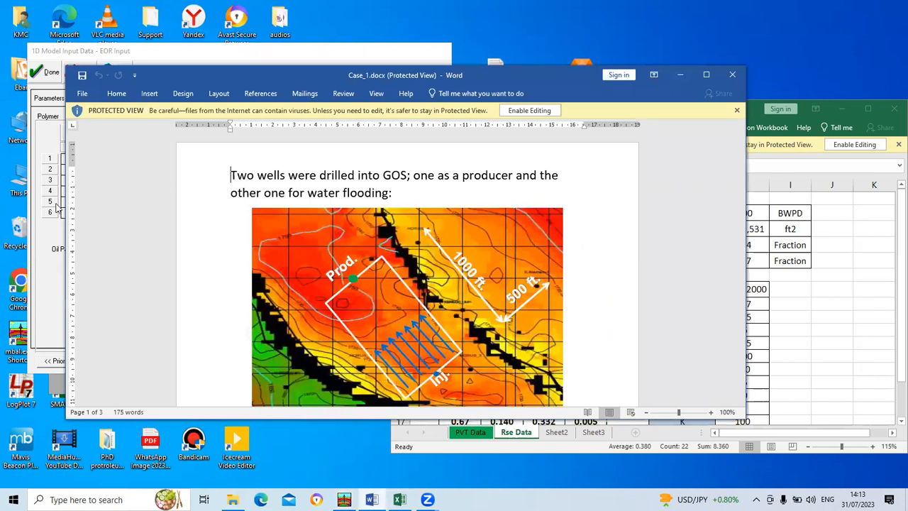
left_click_drag(63, 199, 370, 199)
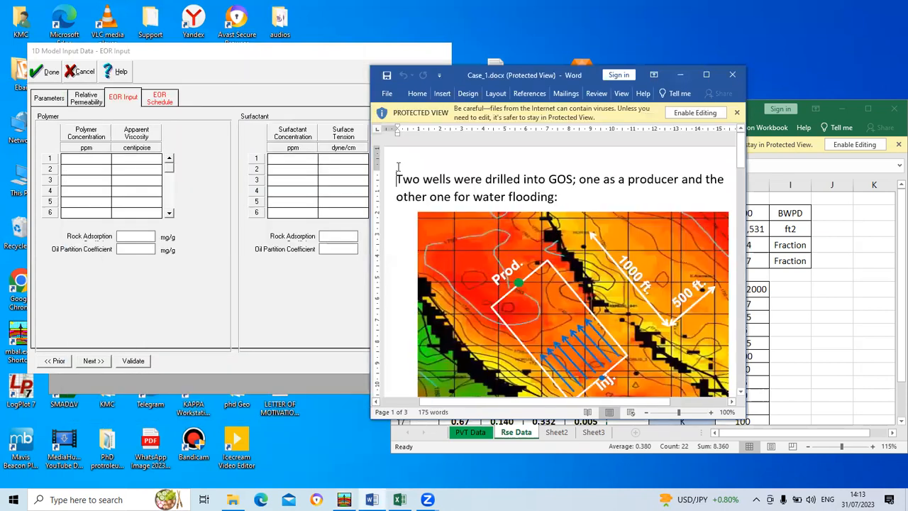
left_click_drag(572, 71, 688, 71)
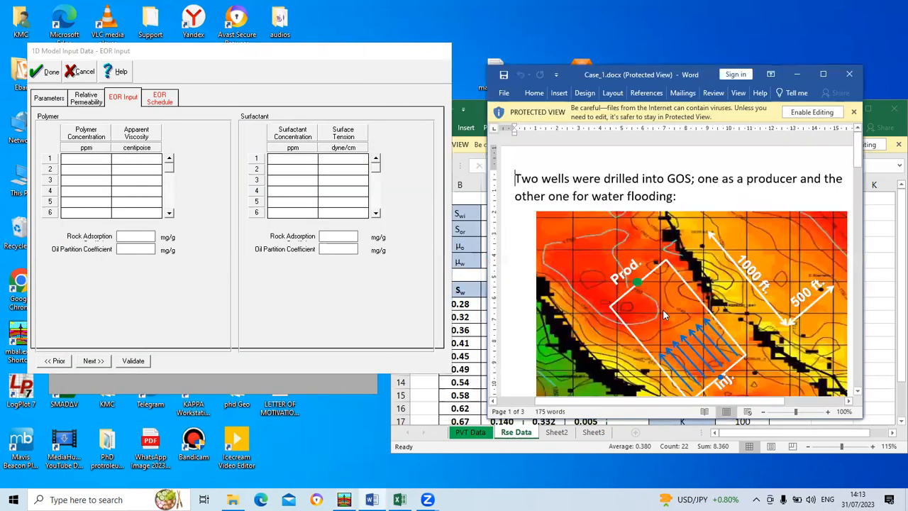
scroll(712, 291, "down", 3)
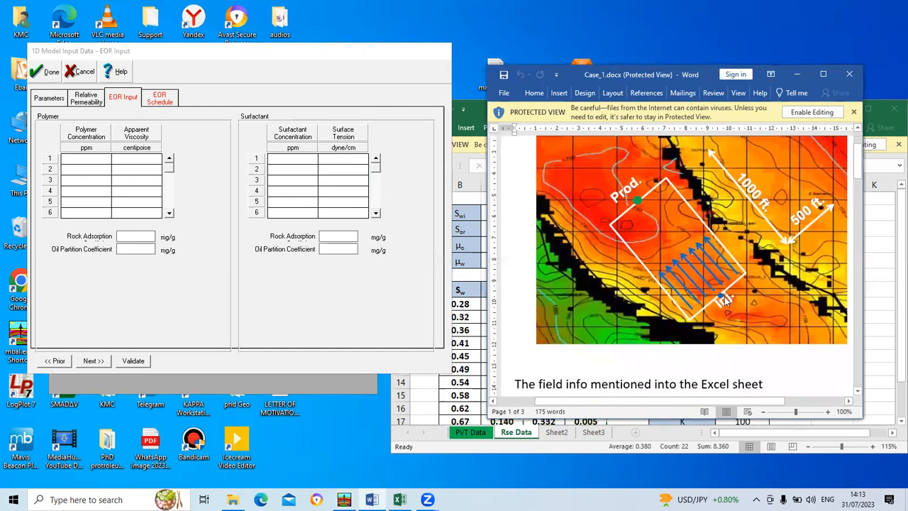
scroll(615, 317, "down", 1)
scroll(614, 318, "down", 4)
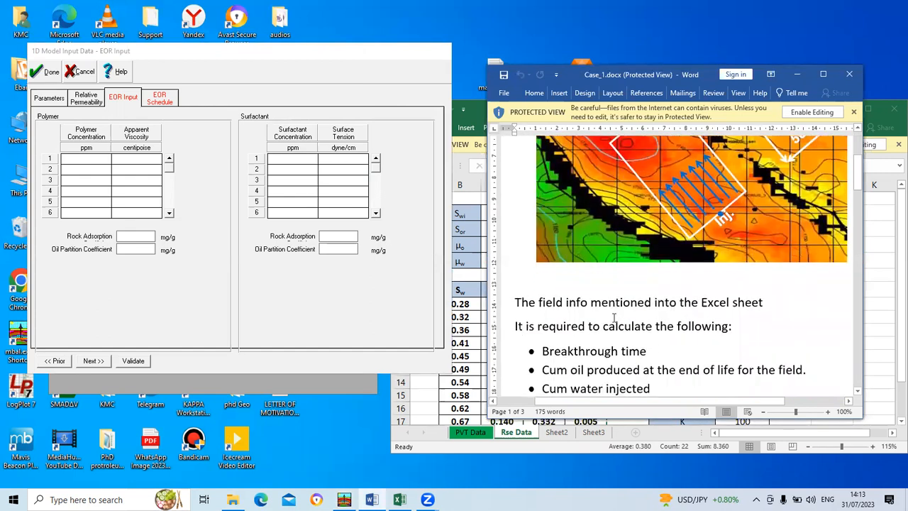
scroll(614, 317, "down", 1)
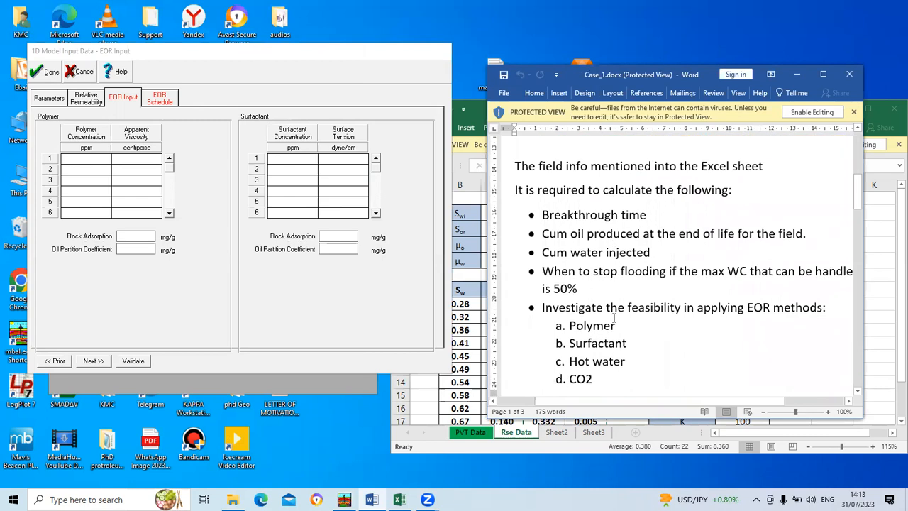
scroll(614, 318, "down", 9)
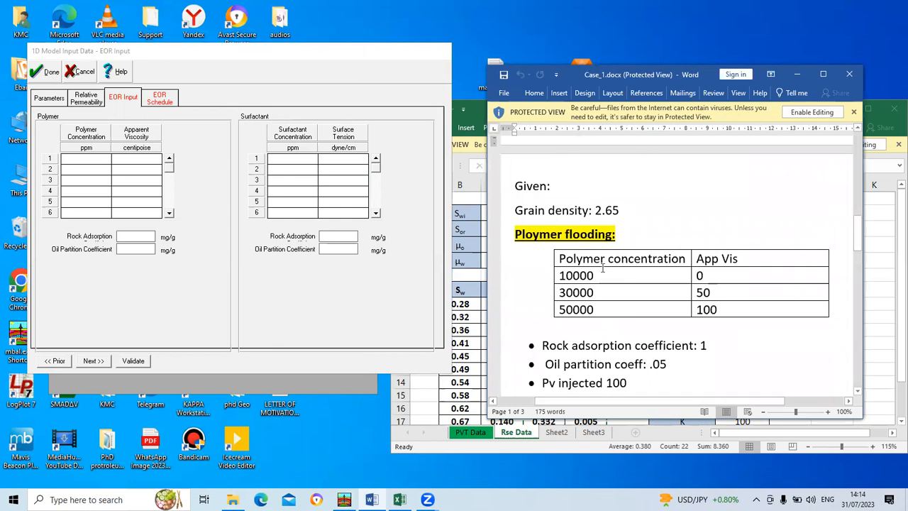
scroll(603, 268, "down", 1)
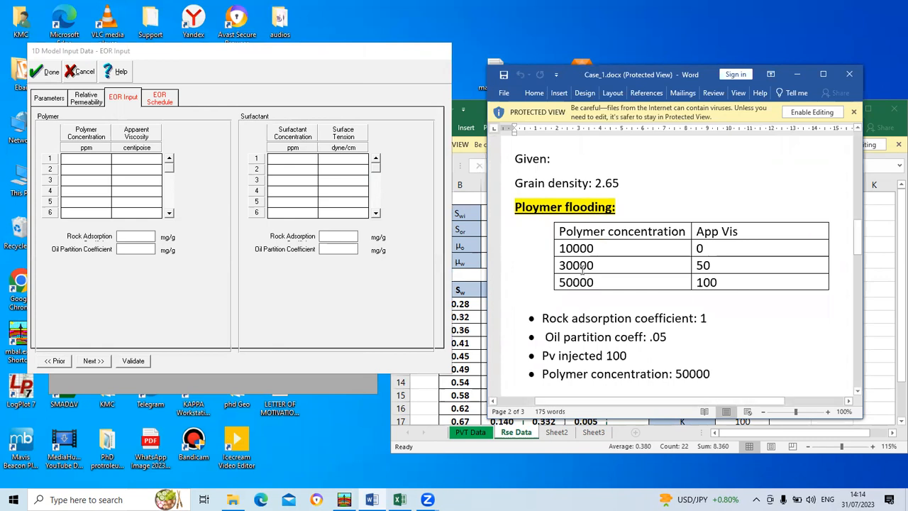
- Copy the polymer concentration and apparent viscosity rows from the document into the polymer table, with rock adsorption 1 and oil partition coefficient .05
left_click_drag(560, 248, 634, 266)
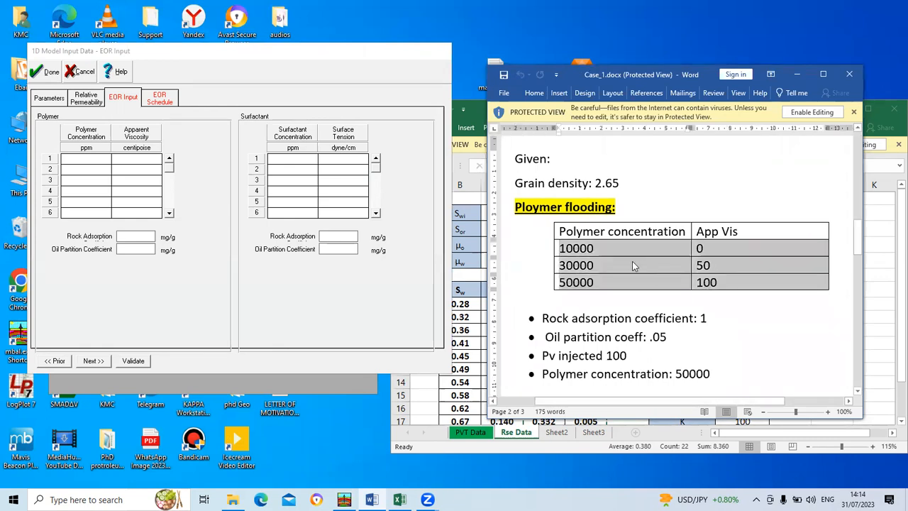
right_click(634, 266)
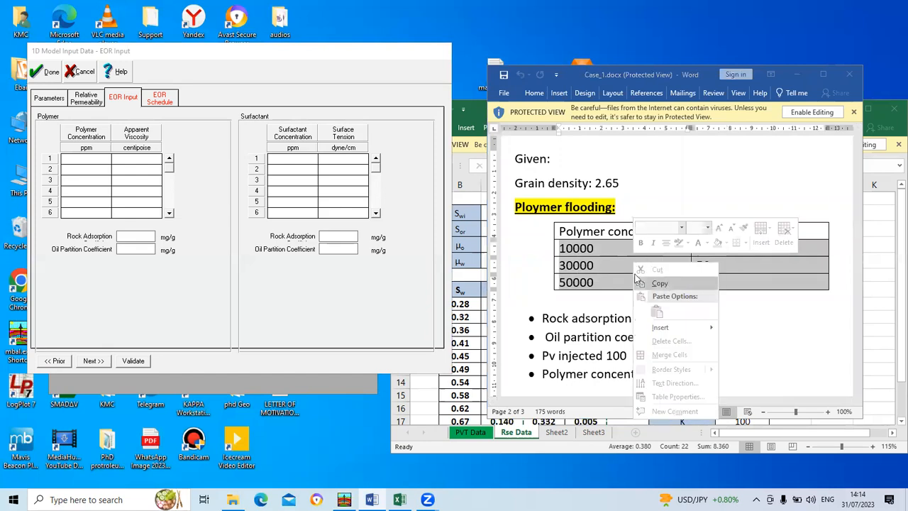
left_click(639, 282)
right_click(74, 139)
left_click(103, 168)
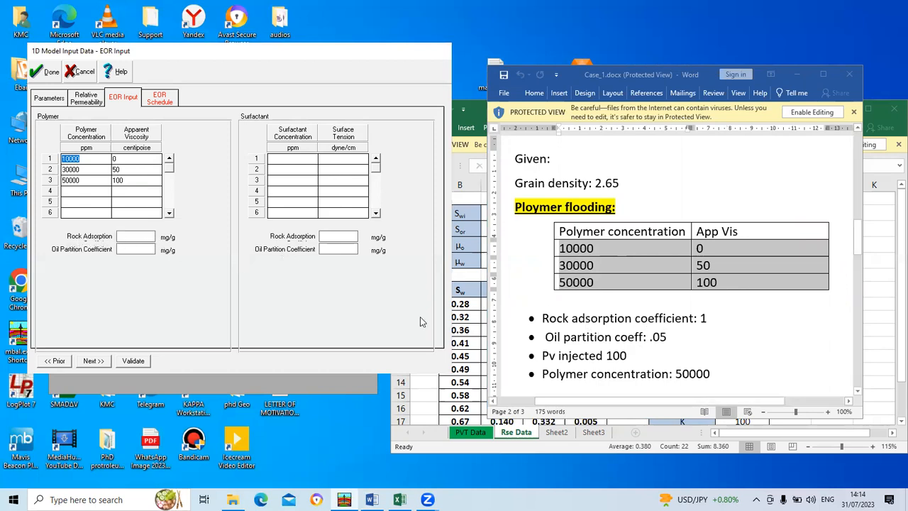
left_click(142, 239)
- Copy the surfactant concentration and surface tension rows for 1000, 3000 and 5000 ppm from the document into the surfactant table
scroll(660, 330, "down", 6)
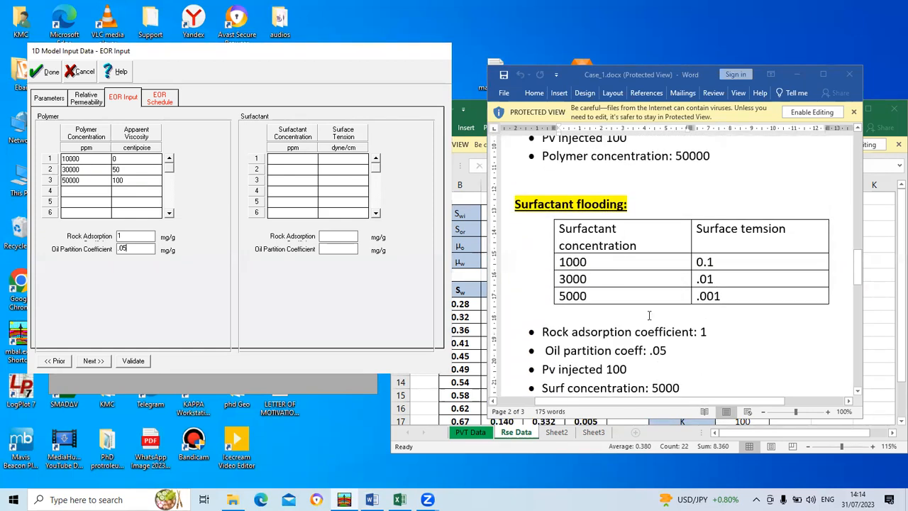
scroll(580, 202, "down", 1)
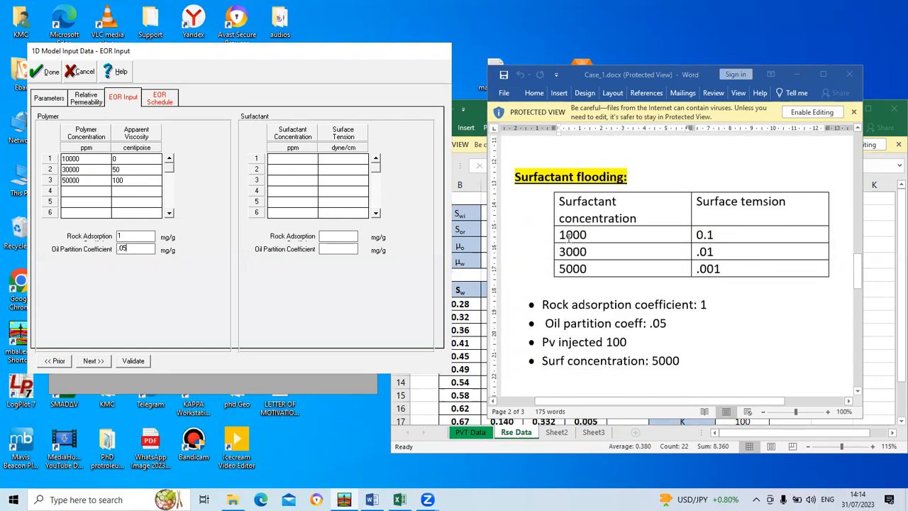
left_click(764, 202)
key("BackSpace")
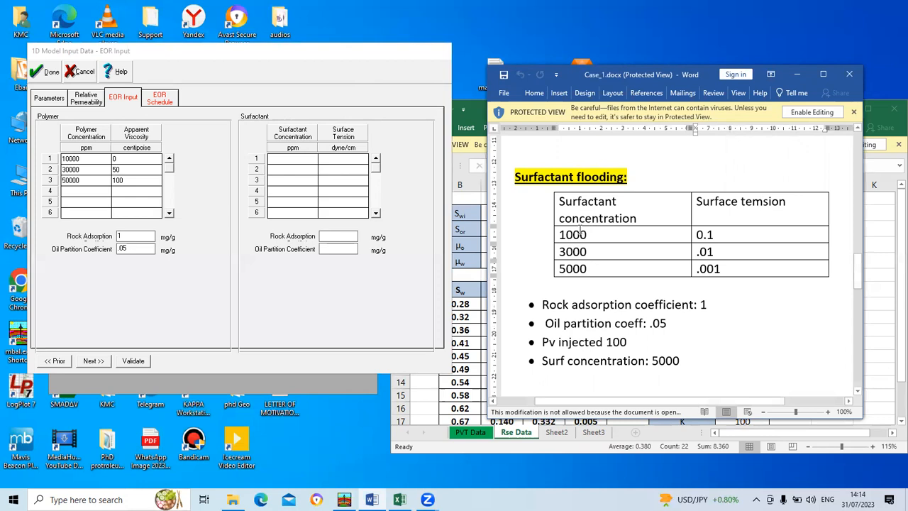
mouse_move(561, 237)
left_mouse_down()
mouse_move(605, 264)
mouse_move(703, 268)
left_mouse_up()
right_click(632, 230)
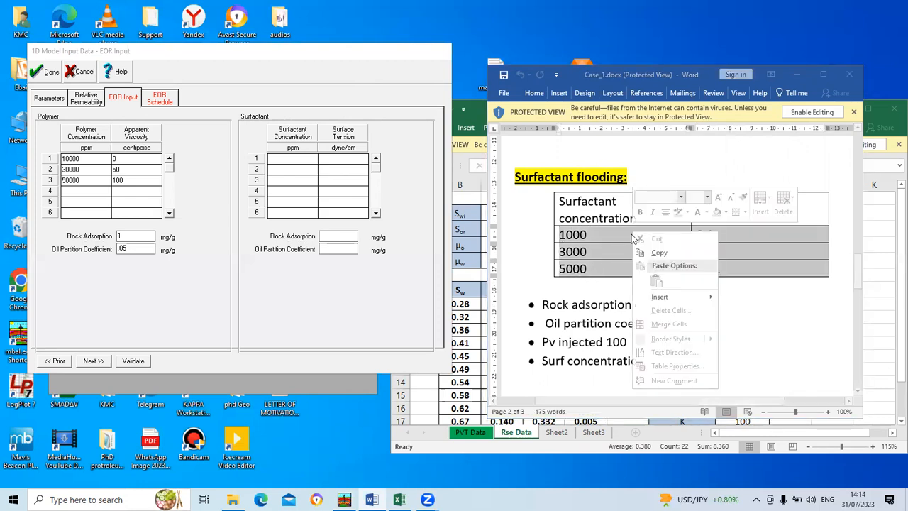
left_click(658, 253)
left_click(297, 149)
left_click(333, 178)
- Set the surfactant's rock adsorption to 1 mg/g and its oil partition coefficient to 0.05
left_click(354, 239)
type("1")
left_click(337, 251)
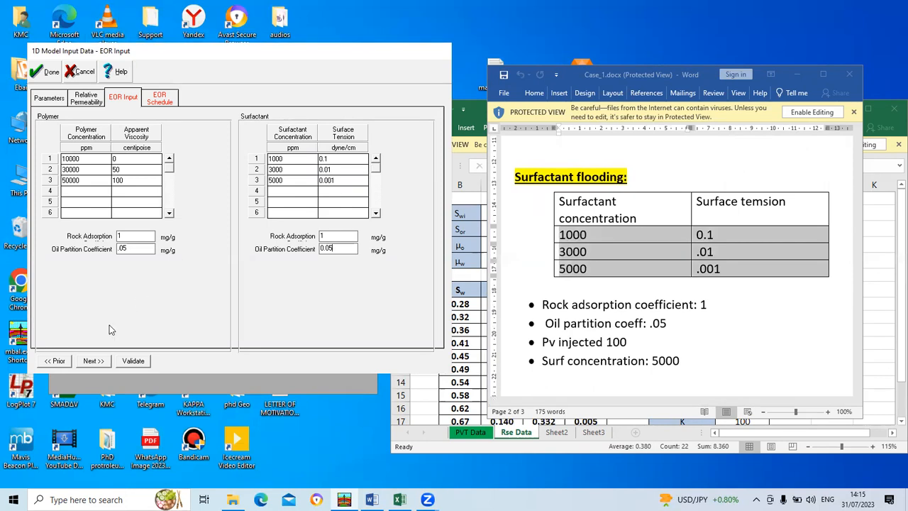
- Enter the polymer injection in the EOR schedule with 100 PV injected at a concentration of 50000 ppm
left_click(91, 362)
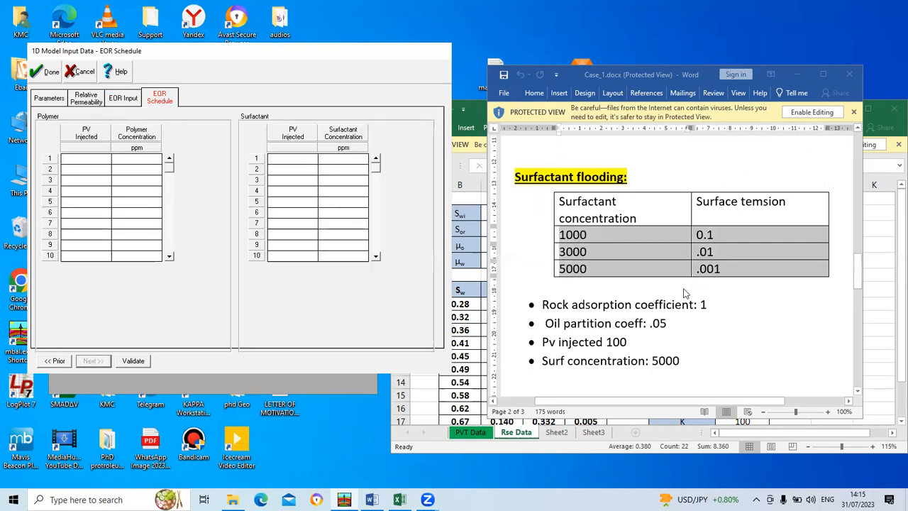
scroll(683, 289, "up", 3)
scroll(684, 289, "up", 1)
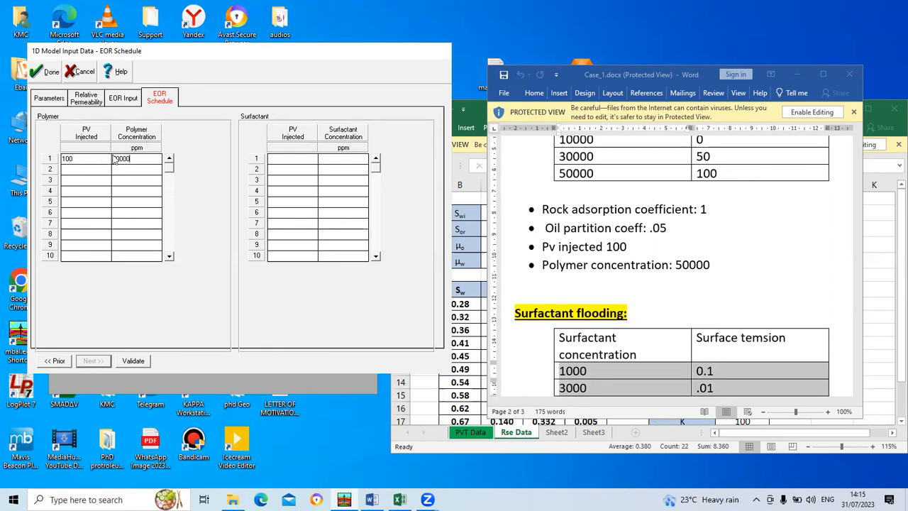
- Enter the surfactant injection in the EOR schedule with 100 PV injected at a concentration of 0 ppm
left_click(273, 160)
scroll(738, 292, "down", 5)
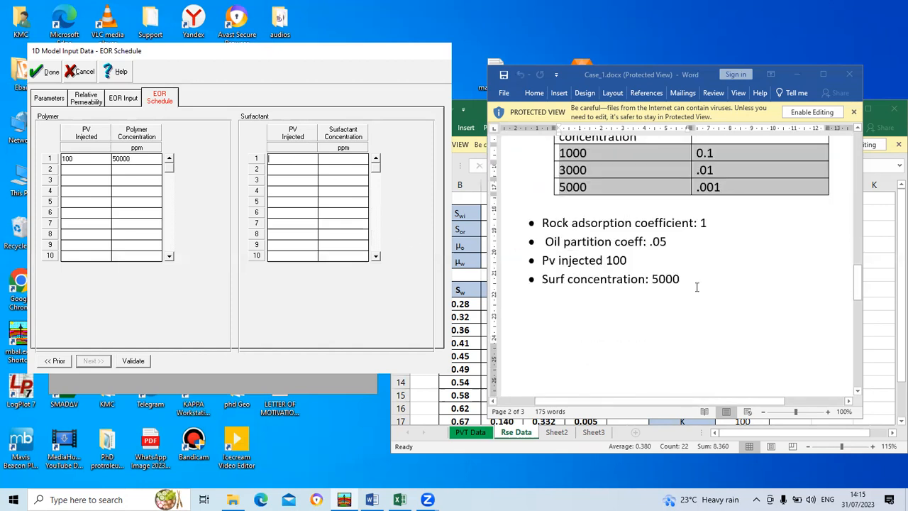
type("1")
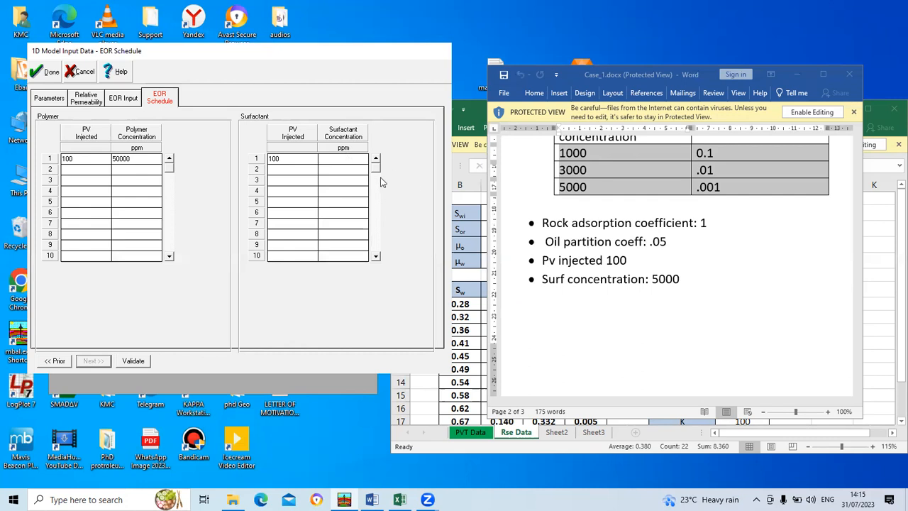
type("0")
- Validate the EOR schedule, check the reservoir parameters, and accept the 1D model input data
left_click(128, 361)
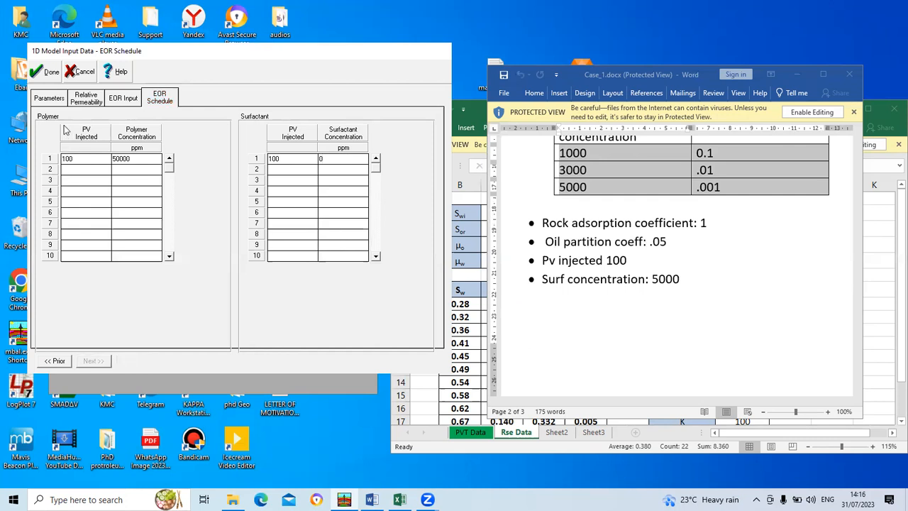
left_click(59, 100)
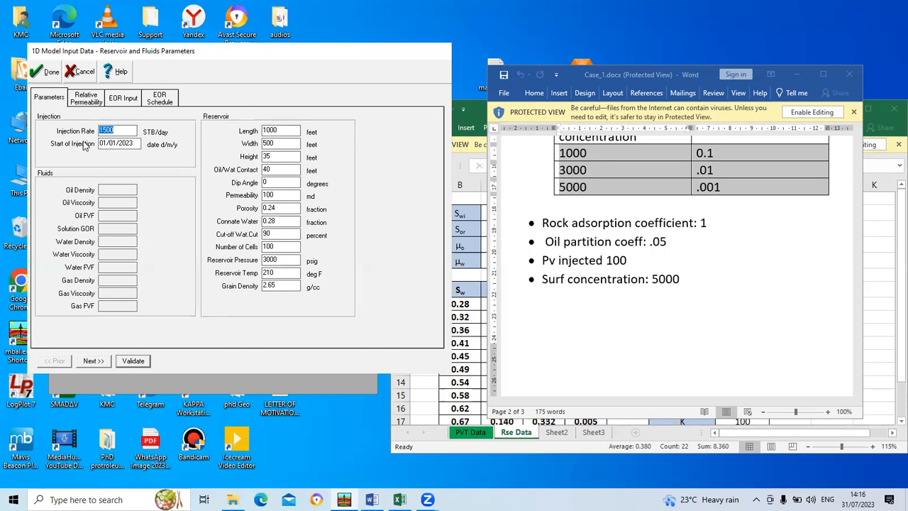
left_click(50, 72)
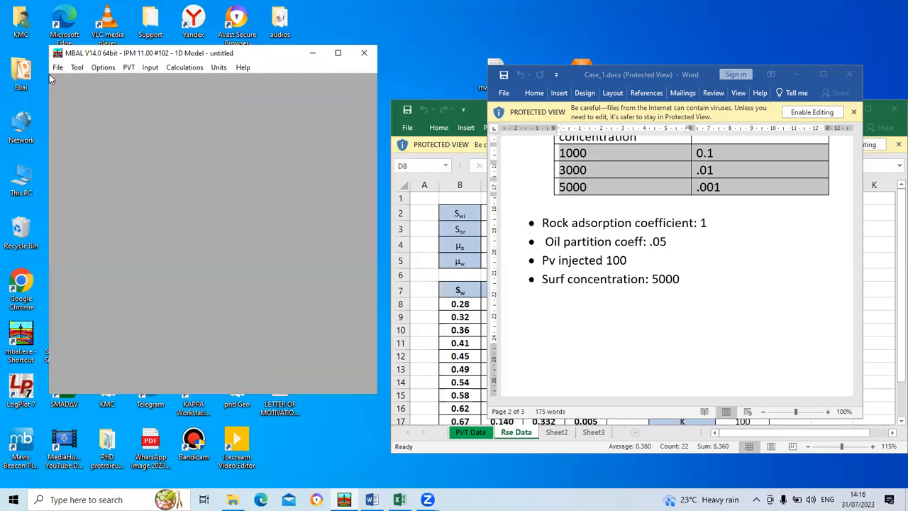
- Run the 1D simulation for the polymer case and finish the calculation
left_click(180, 69)
left_click(192, 80)
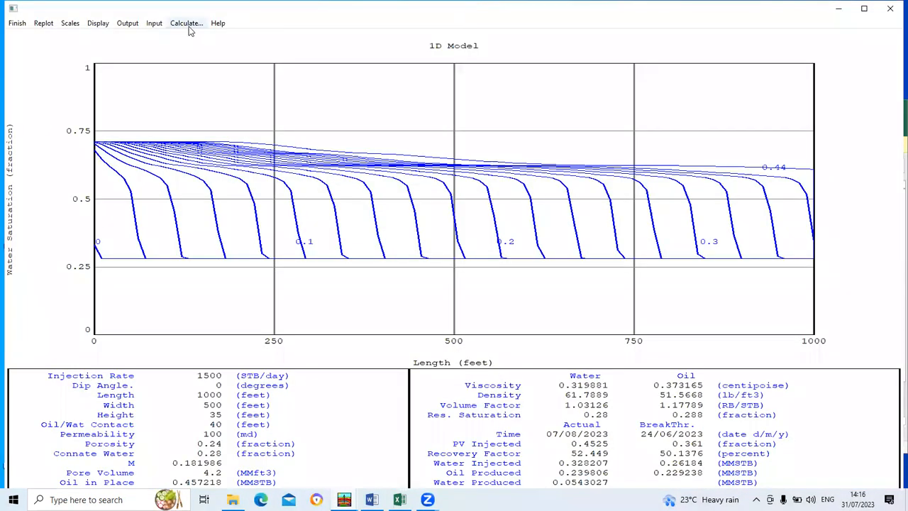
left_click(186, 24)
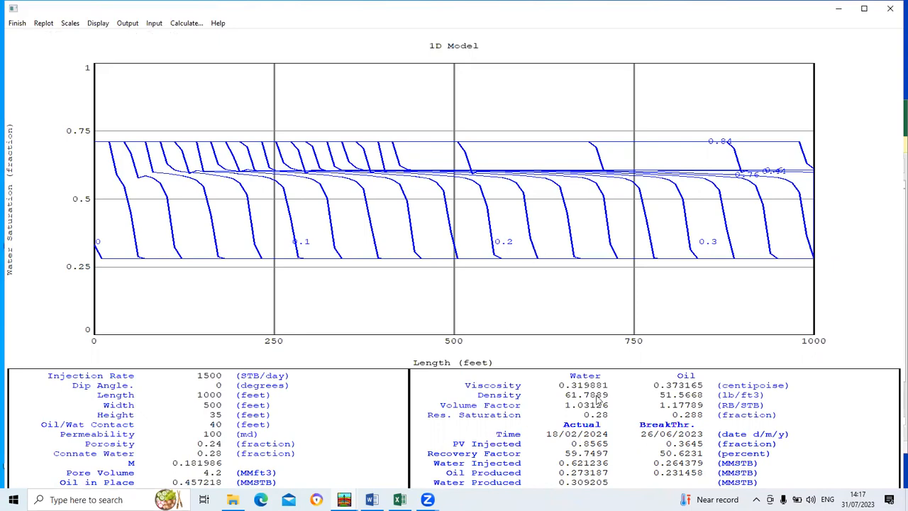
left_click(15, 23)
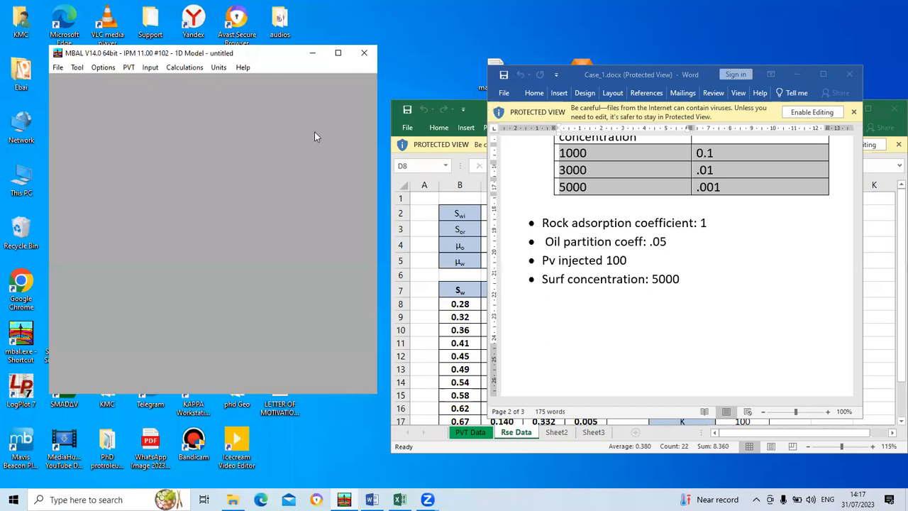
left_click(185, 68)
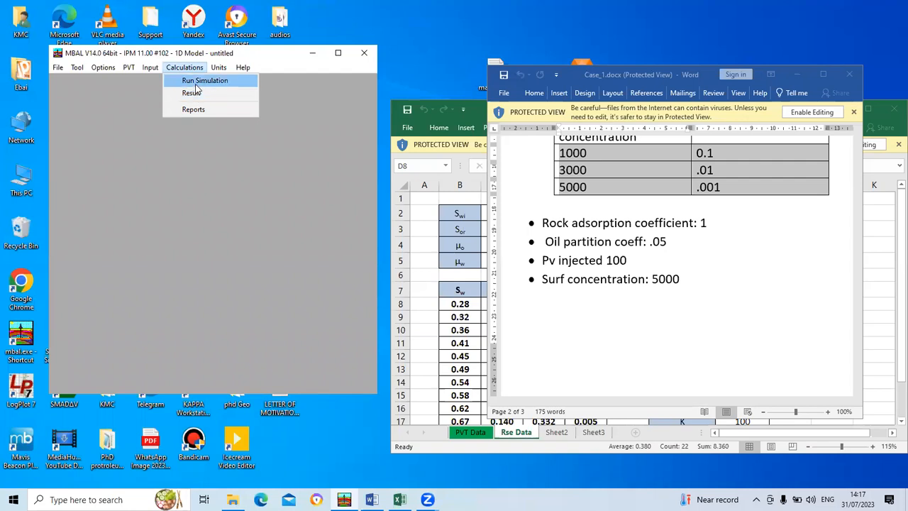
left_click(196, 81)
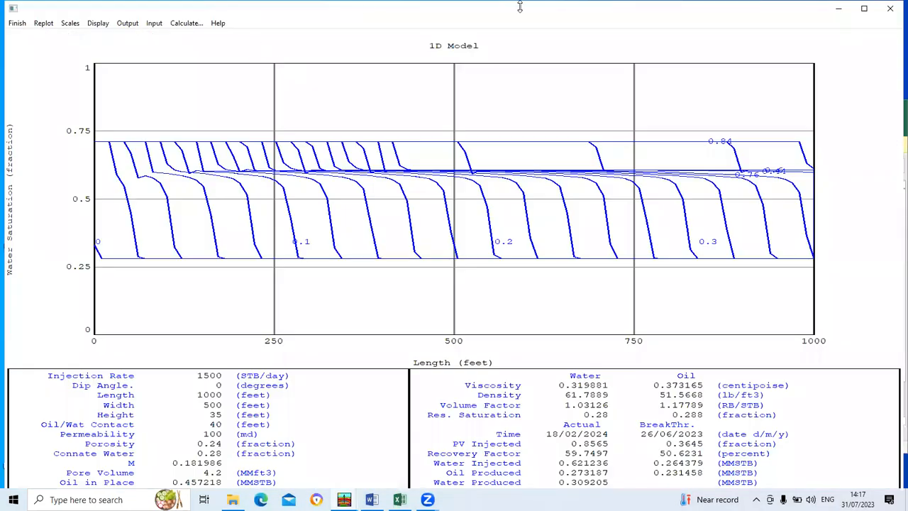
left_click(892, 7)
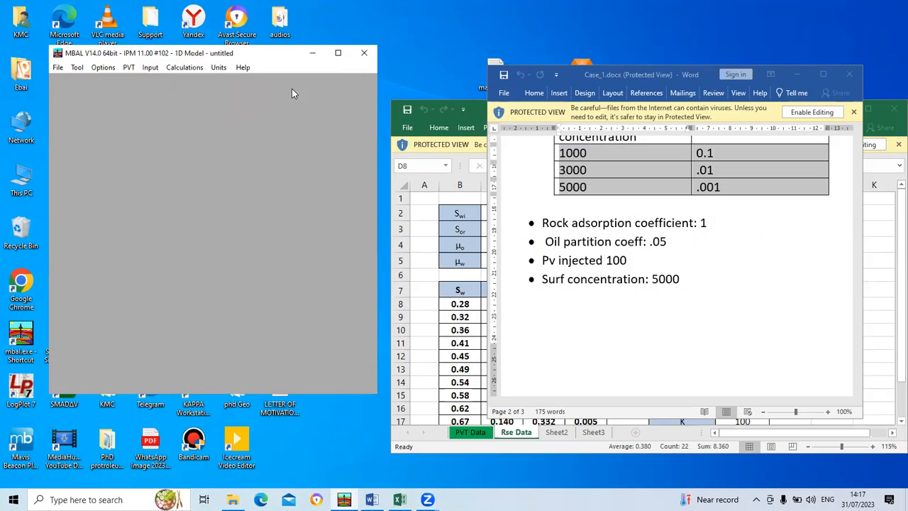
- Plot the calculated results of the polymer run and remove all the default curves
left_click(180, 70)
left_click(185, 92)
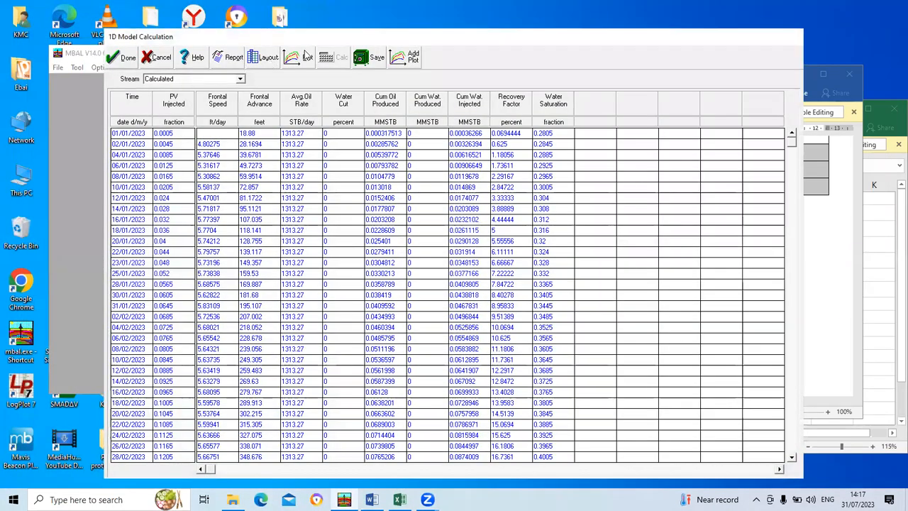
left_click(305, 58)
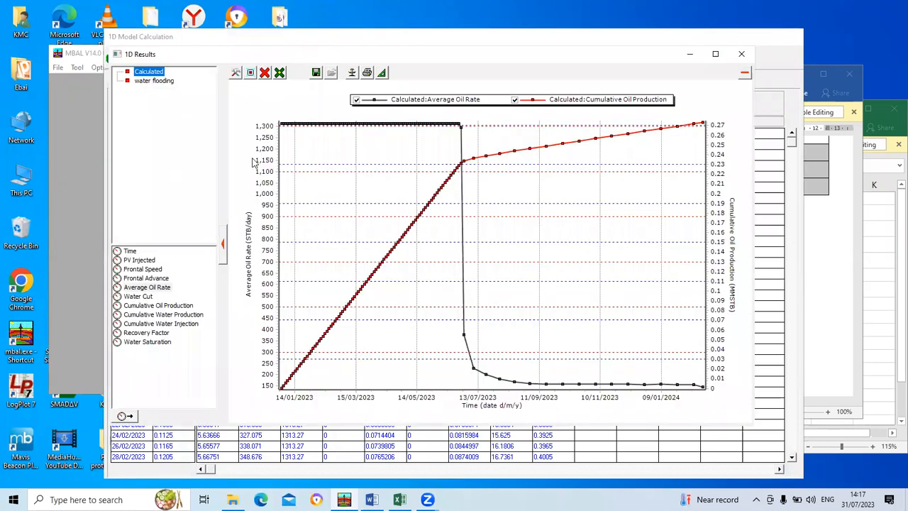
left_click(265, 74)
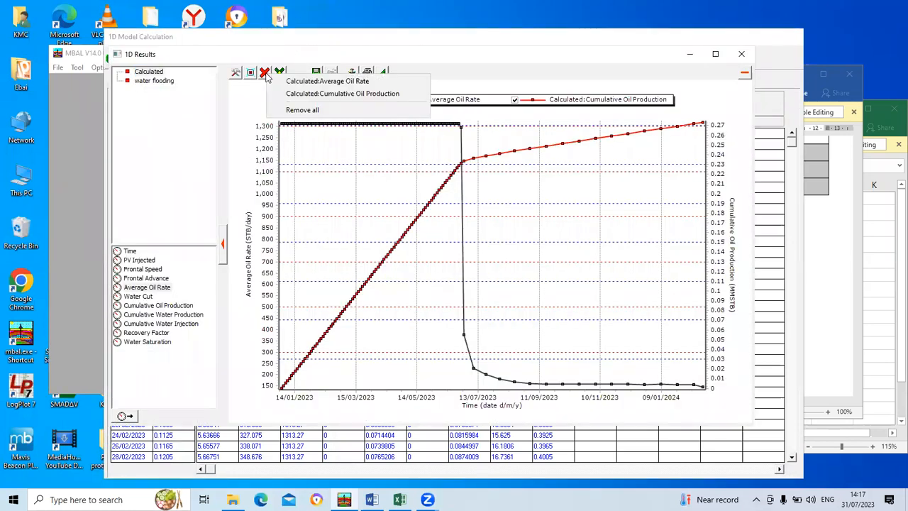
left_click(293, 110)
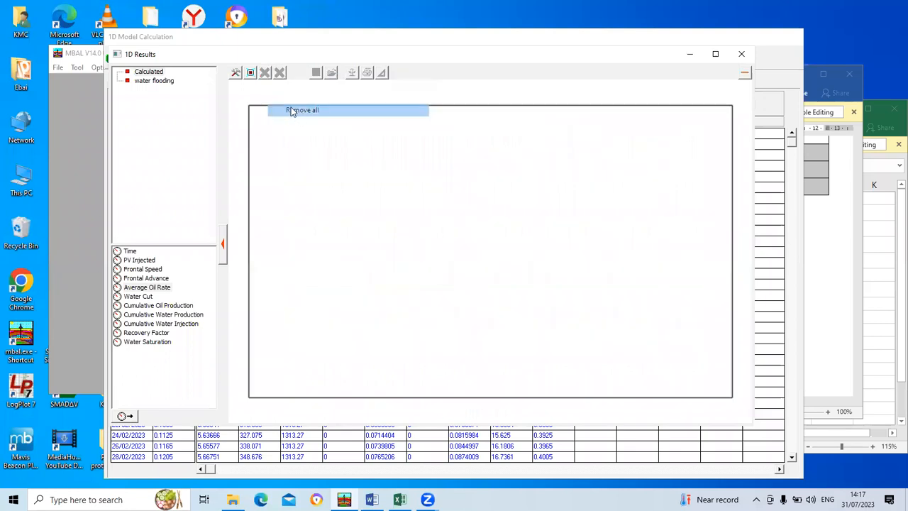
- Plot the cumulative oil production and the recovery factor of the Calculated stream
left_click(151, 73)
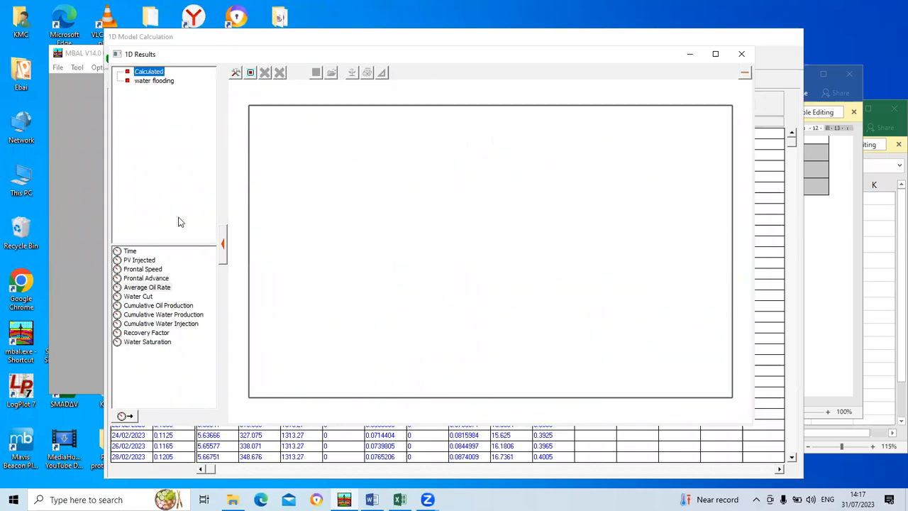
double_click(170, 308)
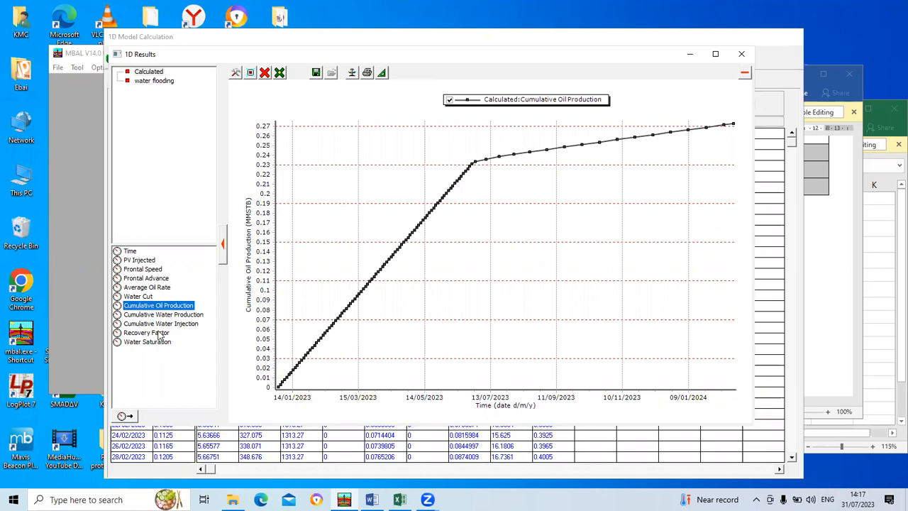
double_click(161, 333)
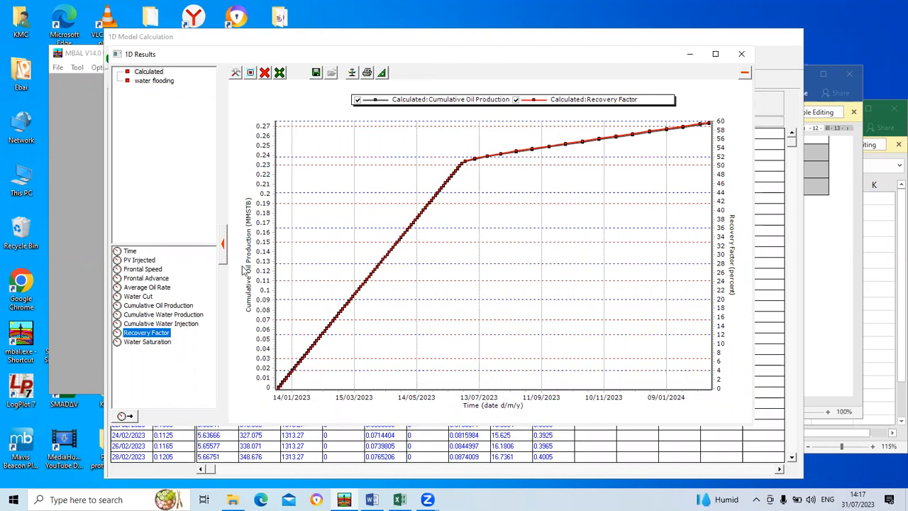
- Clear all curves from the 1D results plot and close it
left_click(265, 74)
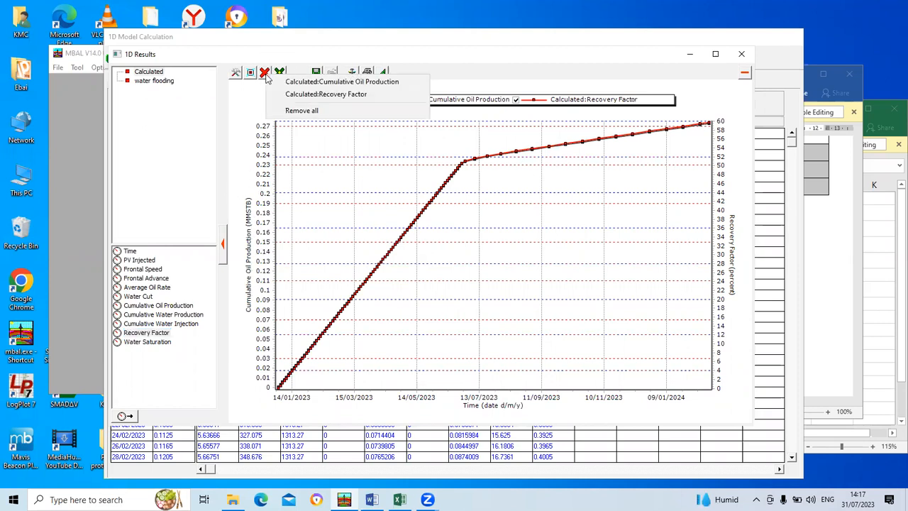
left_click(306, 111)
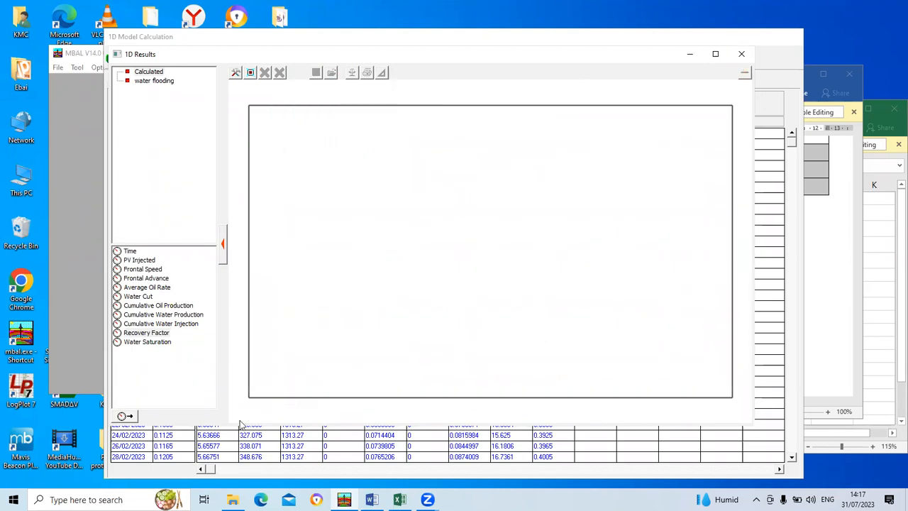
left_click(598, 5)
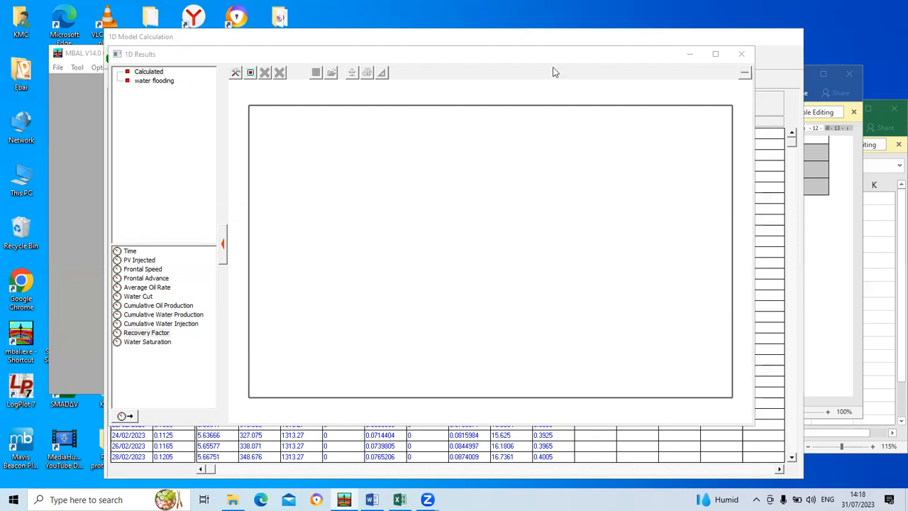
left_click(742, 54)
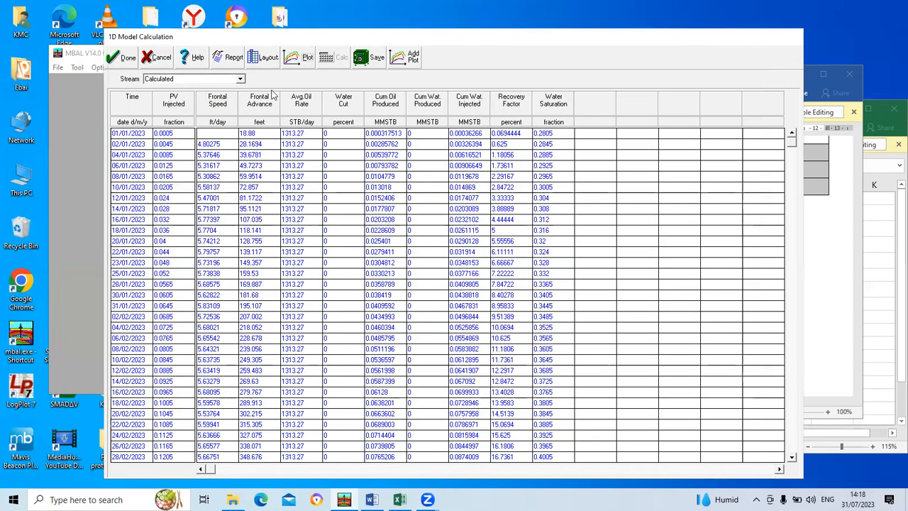
- Save the calculated results as a new data stream named polymer and close the results table
left_click(379, 59)
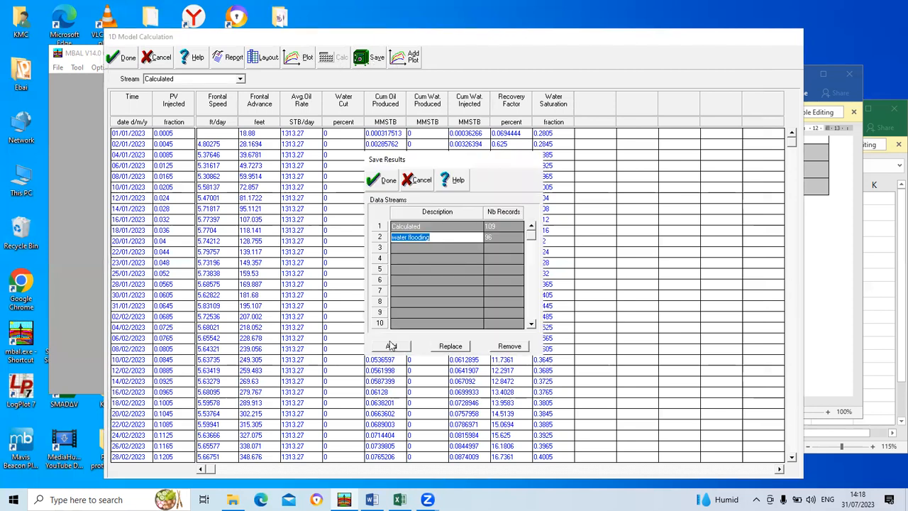
left_click(391, 347)
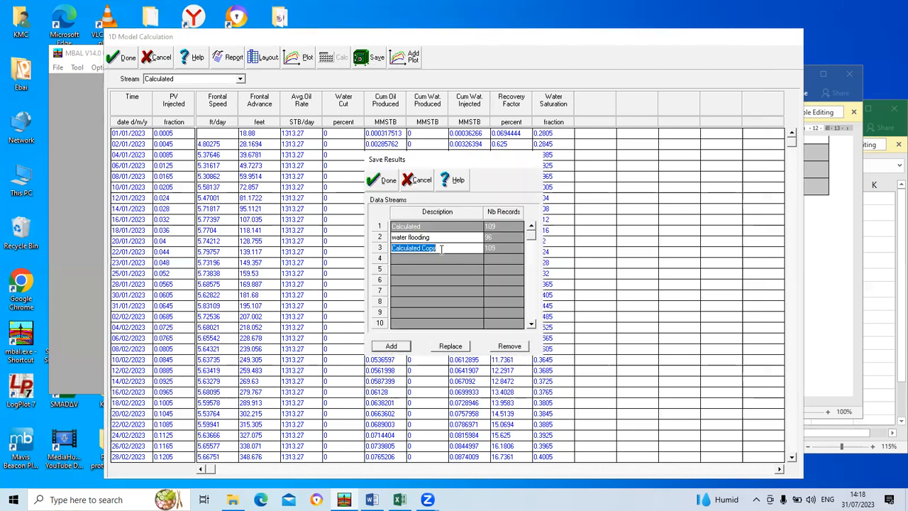
type("polymer")
left_click(391, 181)
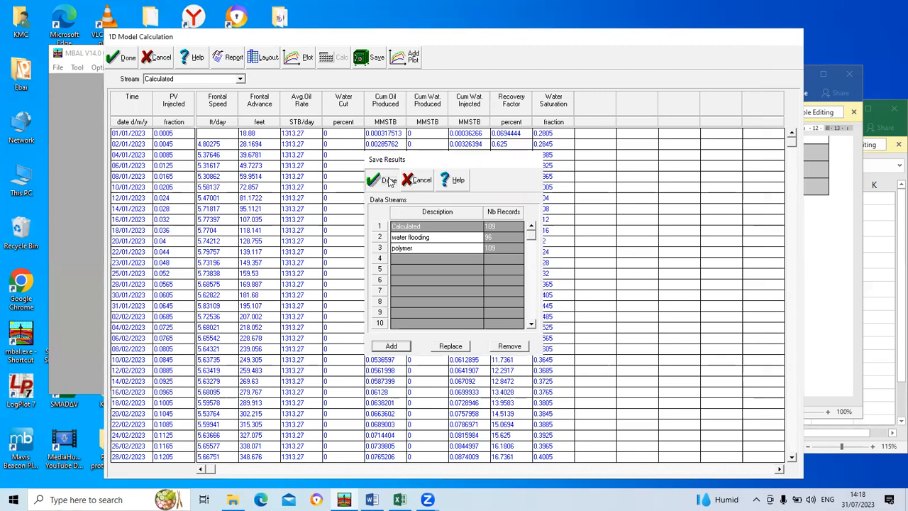
left_click(128, 58)
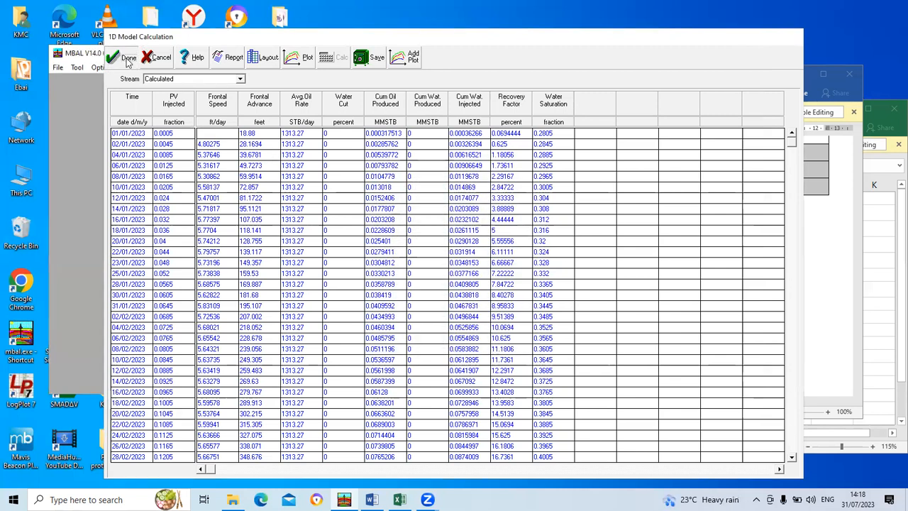
- Set the polymer concentration in the EOR schedule of the reservoir parameters to 0 ppm
left_click(150, 68)
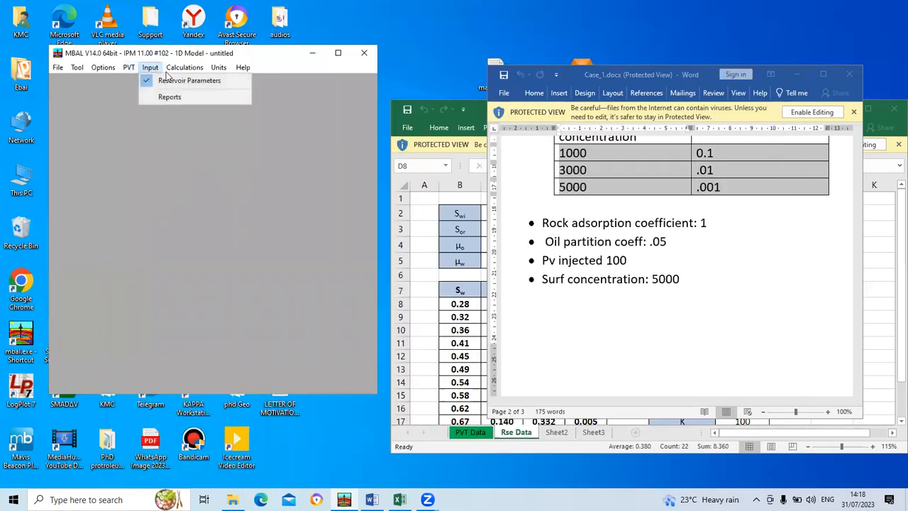
left_click(148, 68)
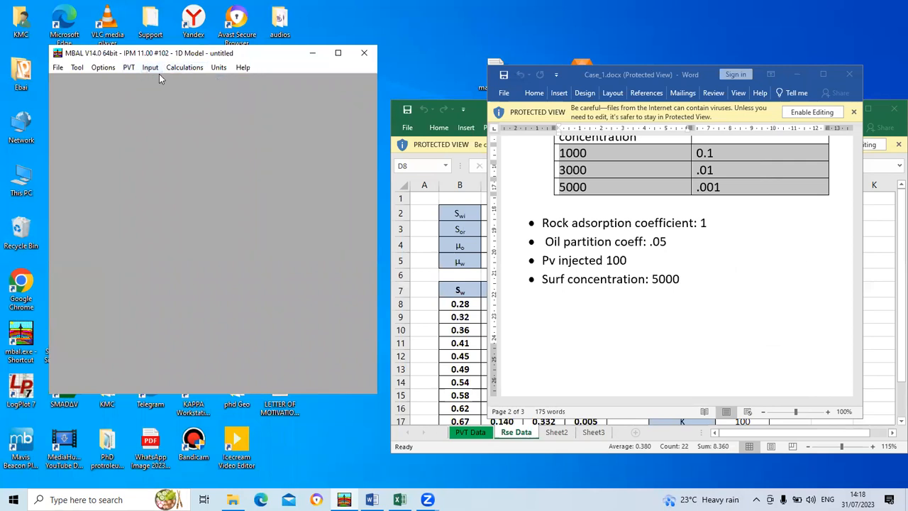
left_click(149, 67)
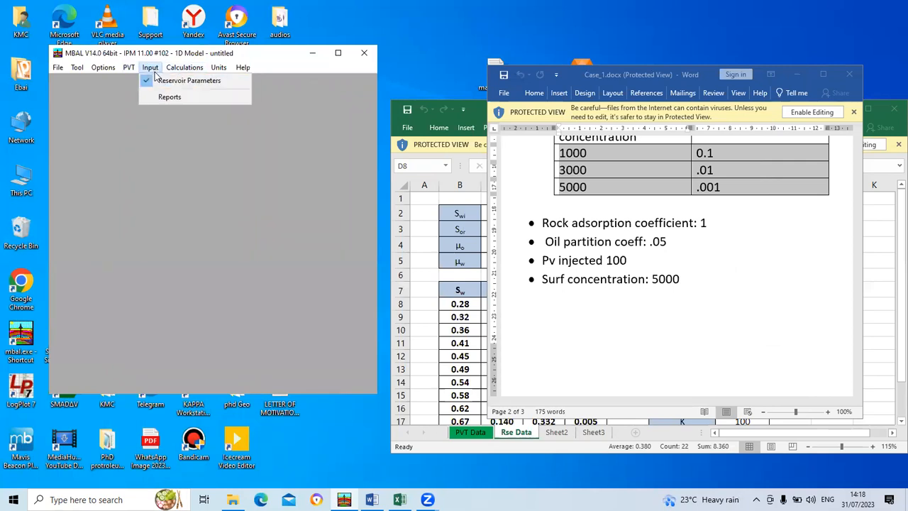
left_click(170, 80)
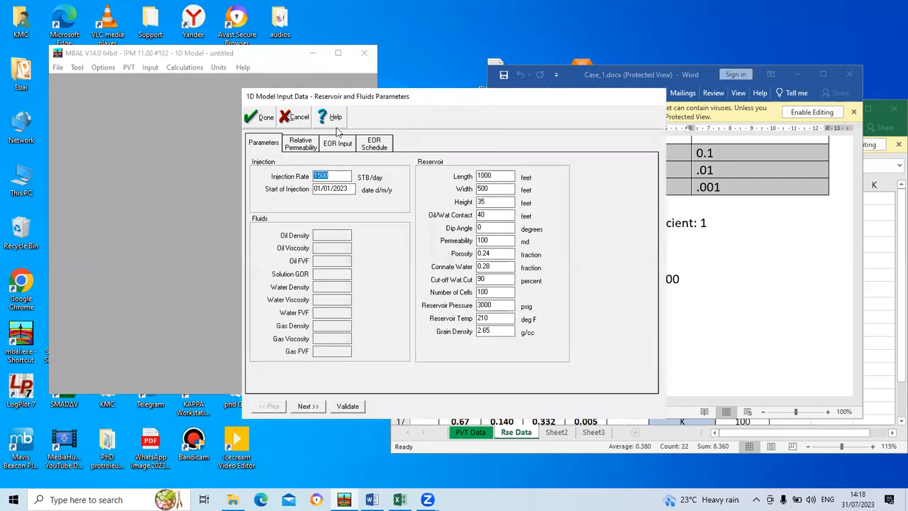
left_click(378, 145)
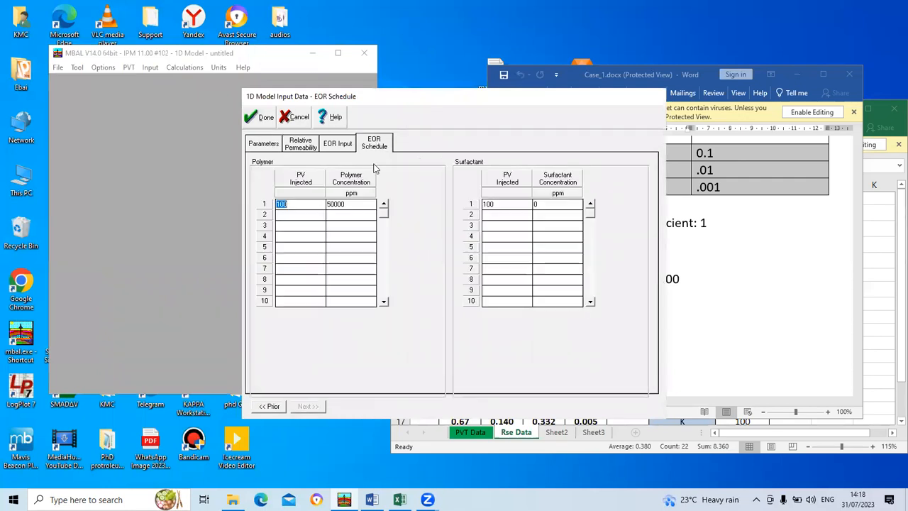
left_click(351, 205)
key("BackSpace")
key("BackSpace")
- Set the surfactant concentration in the EOR schedule to 5000 ppm, per the case document, and accept the input data
left_click(782, 316)
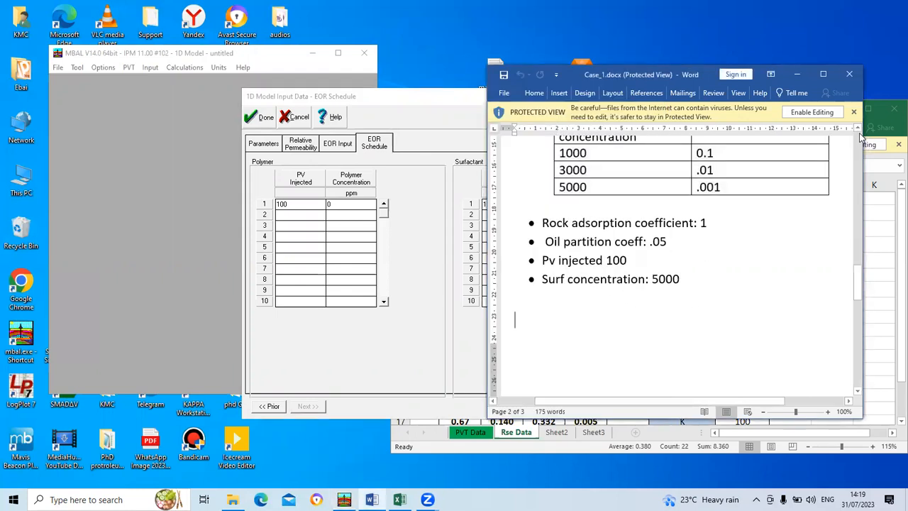
scroll(858, 131, "up", 3)
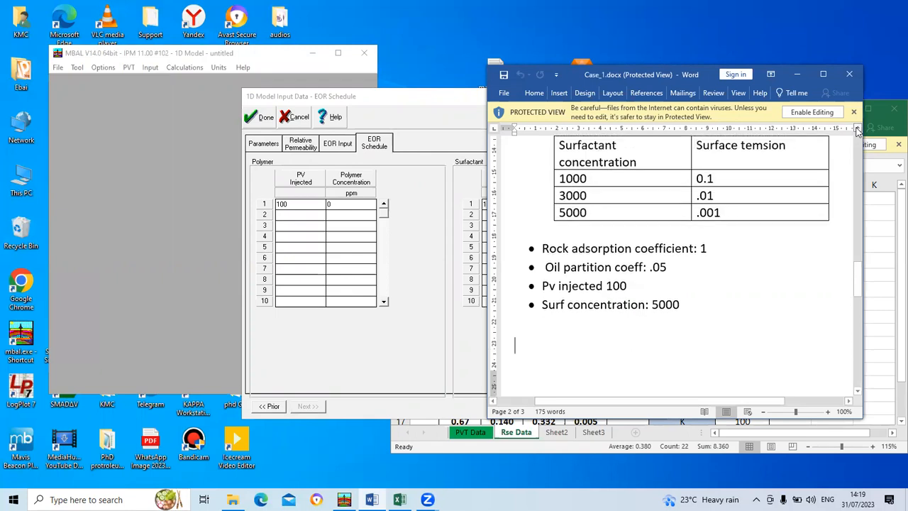
left_click(800, 73)
type("5000")
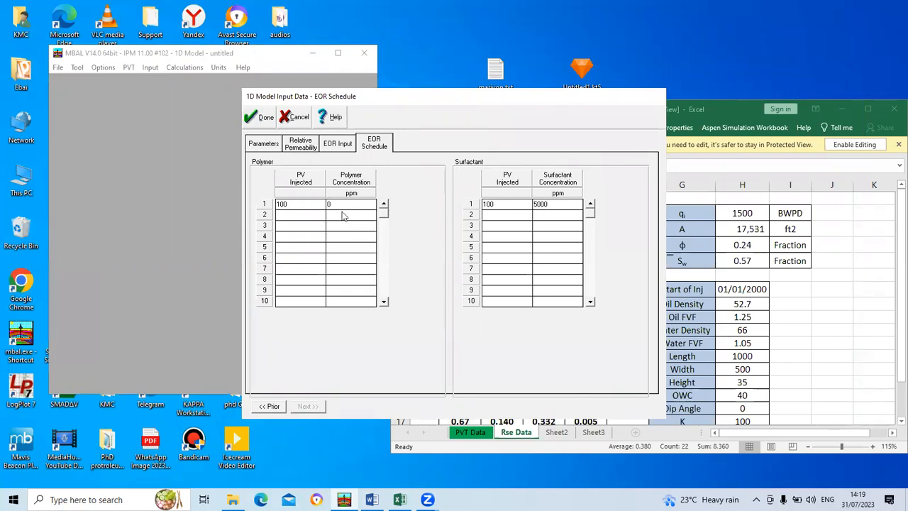
left_click(258, 117)
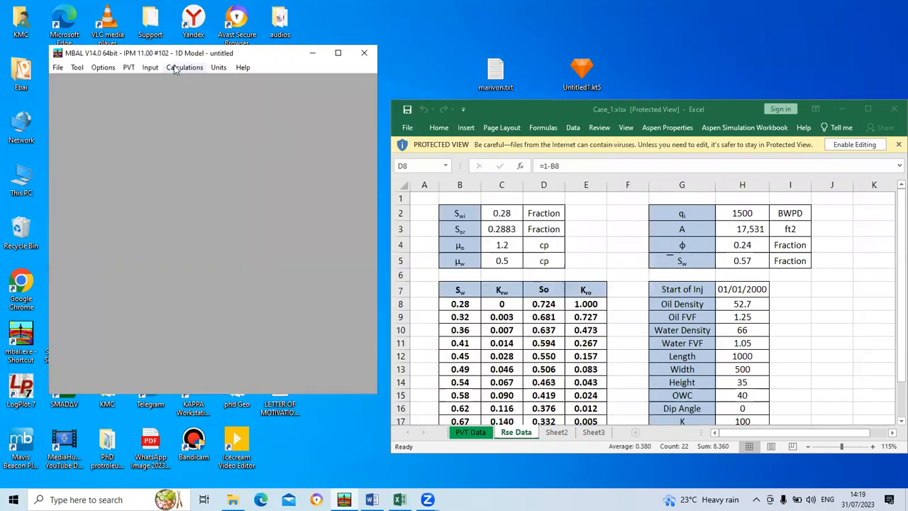
- Run the 1D simulation for the surfactant case and finish the calculation
left_click(181, 67)
left_click(187, 81)
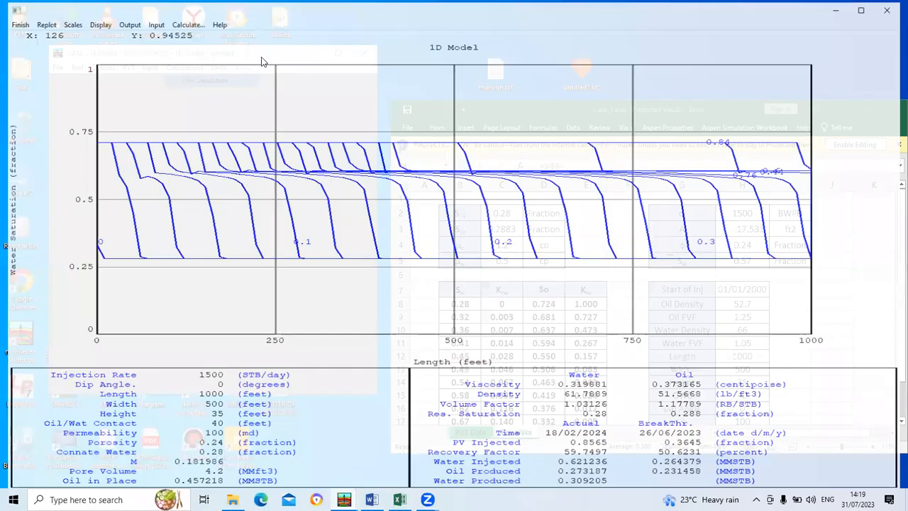
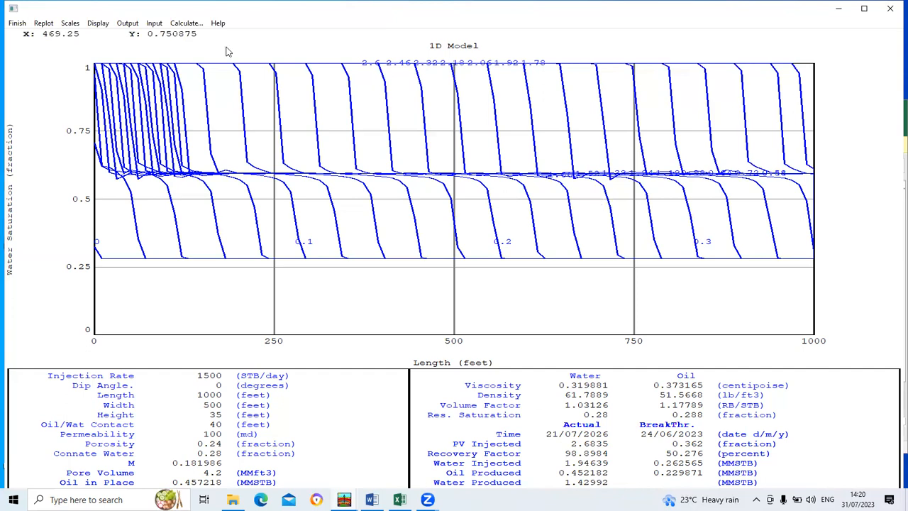
left_click(16, 24)
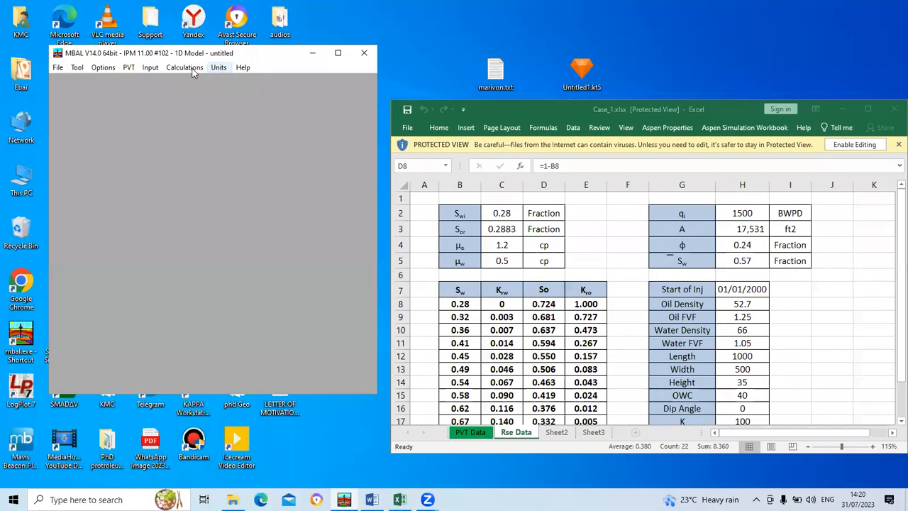
- Open the calculated results of the surfactant run and plot them
left_click(188, 67)
left_click(191, 95)
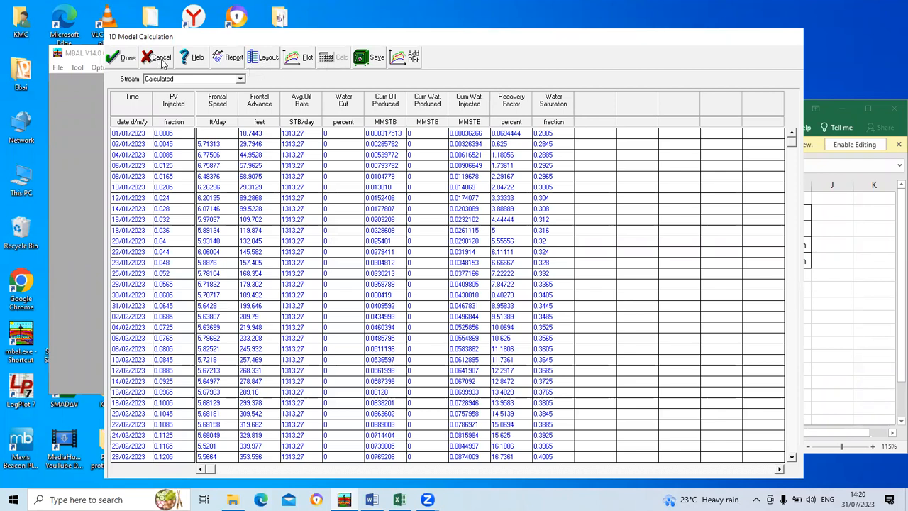
left_click(295, 59)
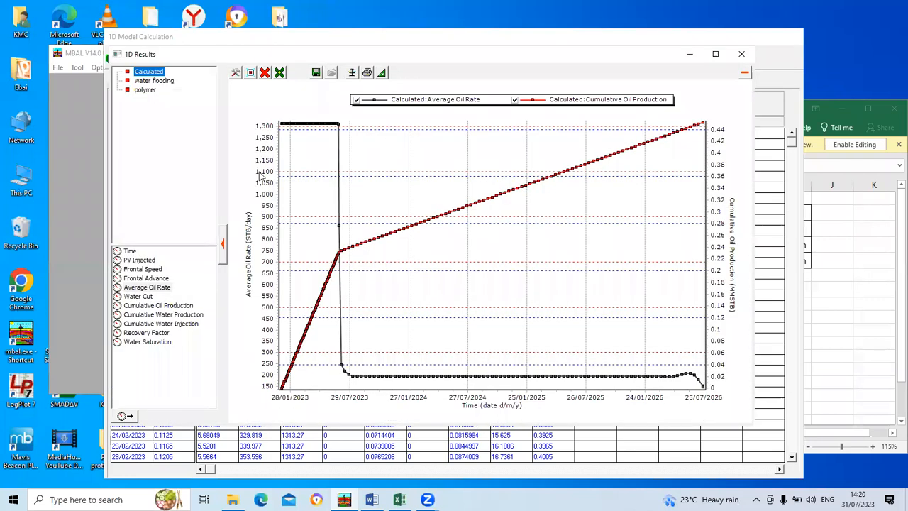
- Clear all curves from the results plot and compare the recovery factor of the Calculated and polymer streams
left_click(264, 74)
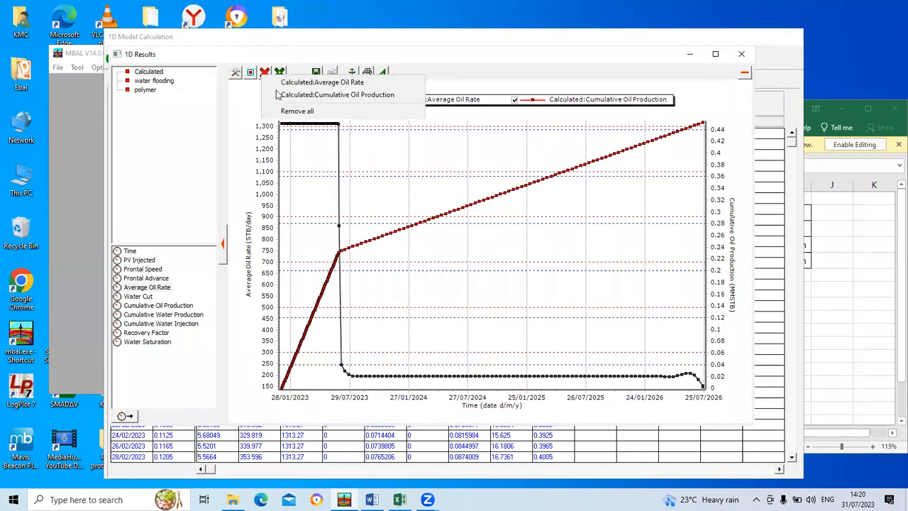
left_click(289, 111)
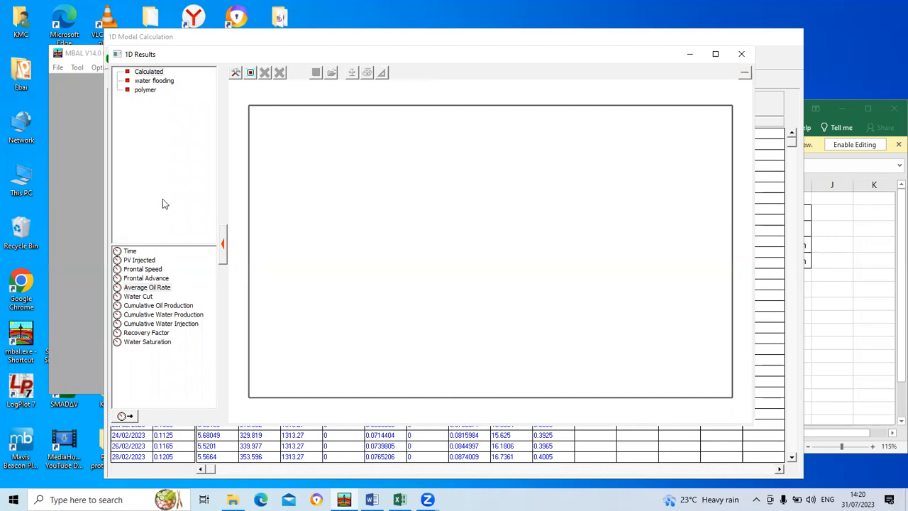
left_click(154, 333)
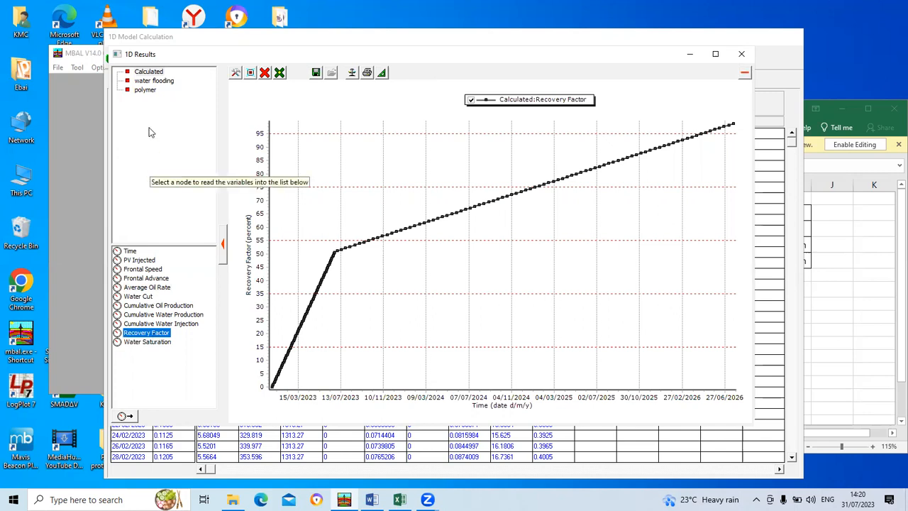
left_click(146, 91)
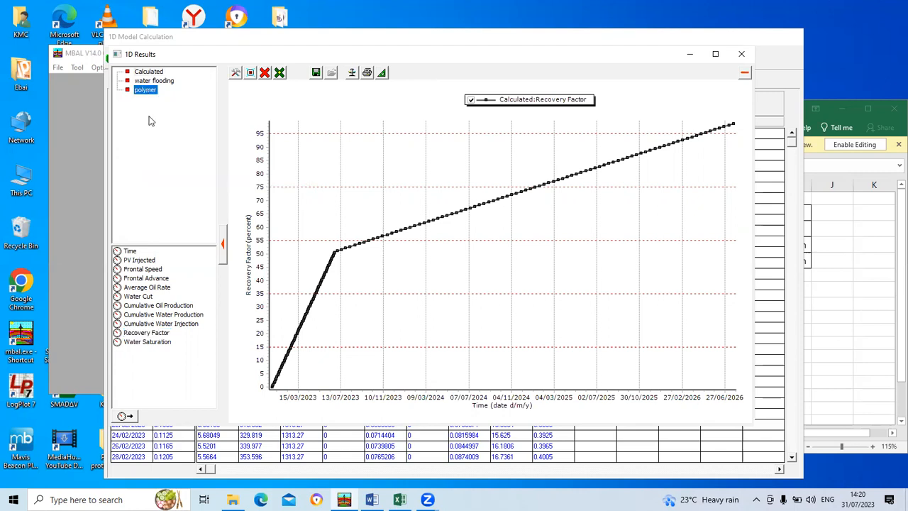
double_click(158, 334)
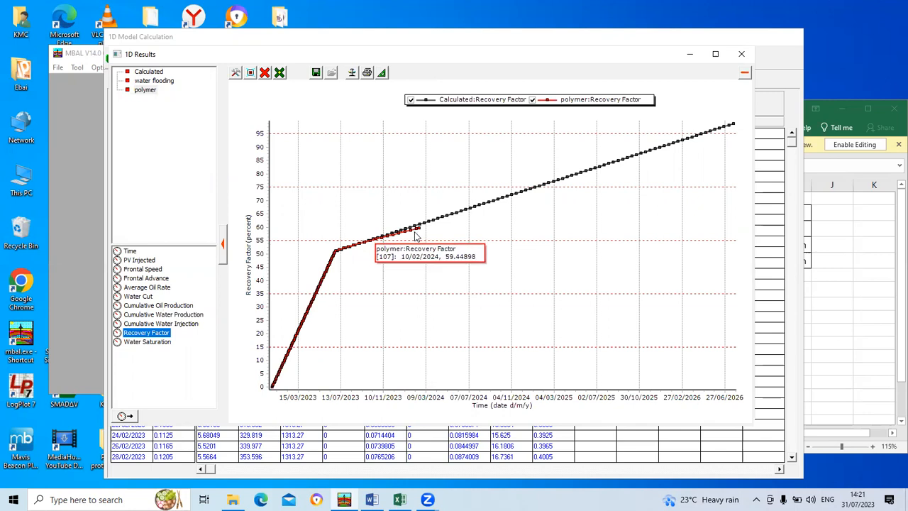
mouse_move(419, 230)
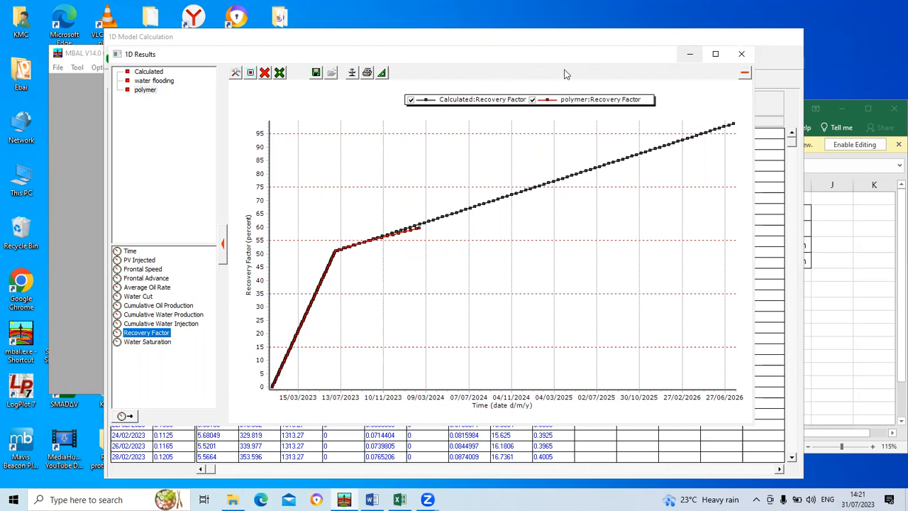
left_click(741, 55)
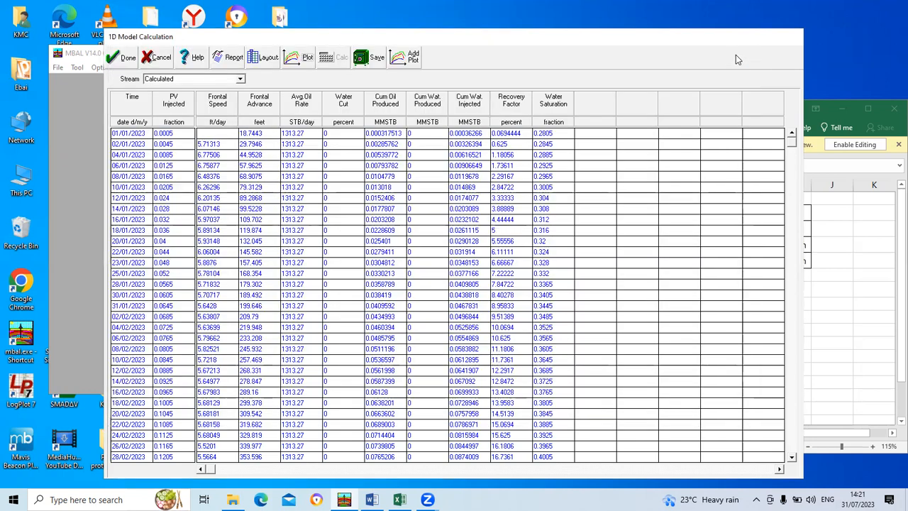
- Save the surfactant results as a data stream named sufactant, add one more copy of the calculated results, and close the calculation
left_click(376, 61)
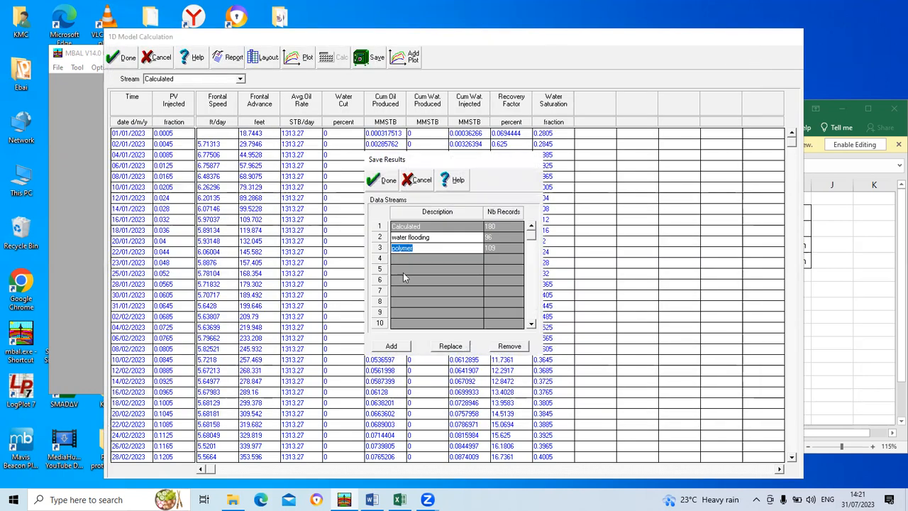
left_click(392, 346)
type("sufactant")
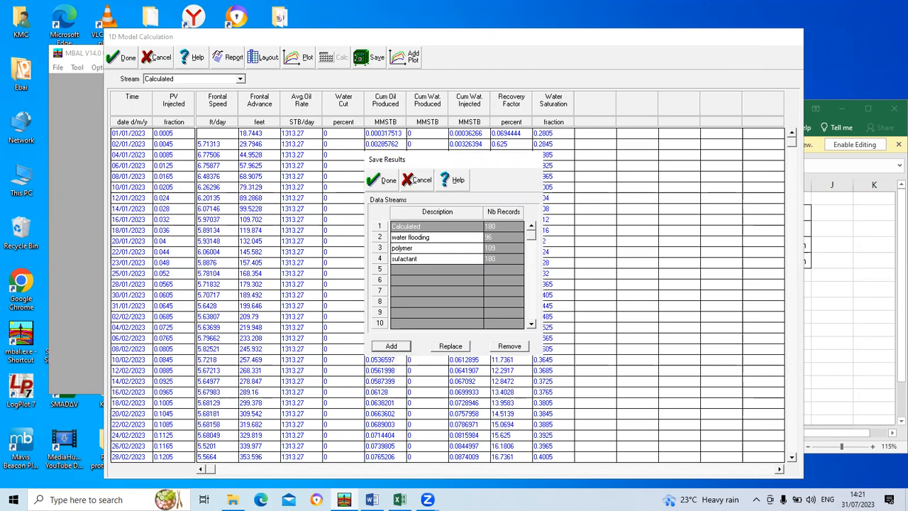
left_click(398, 348)
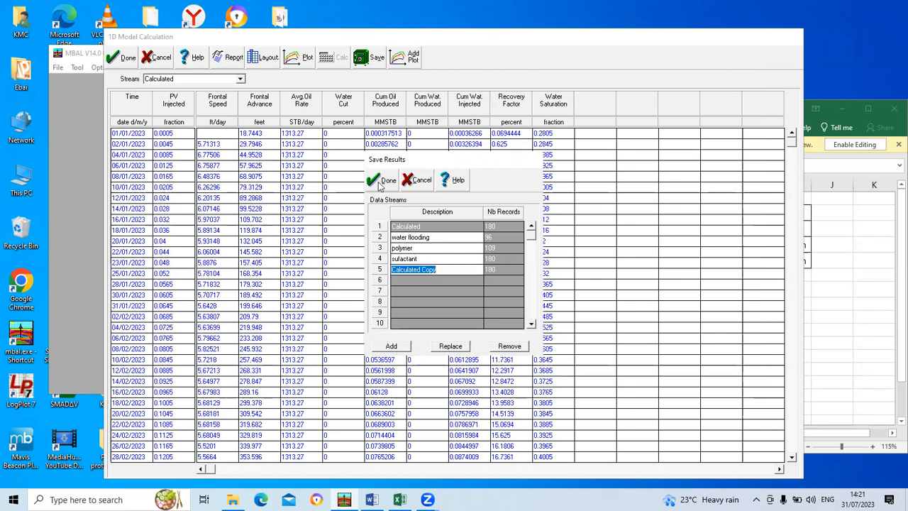
left_click(383, 181)
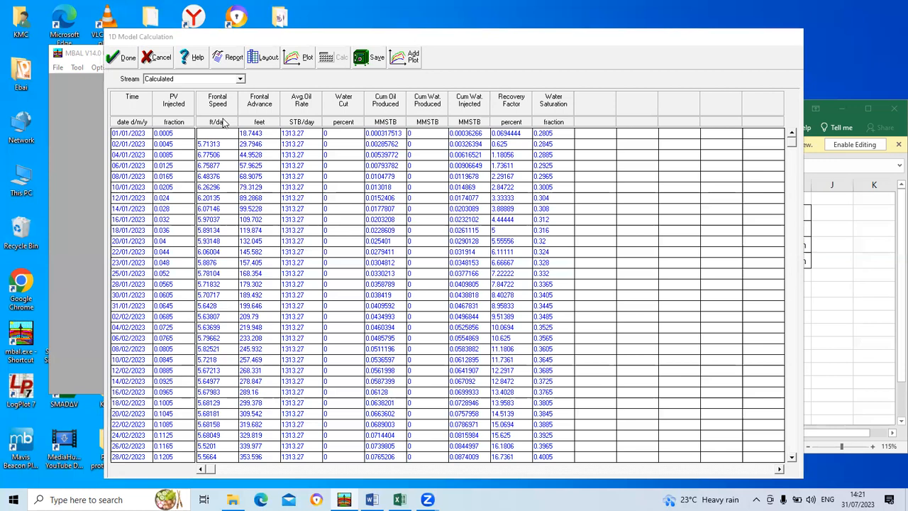
left_click(128, 58)
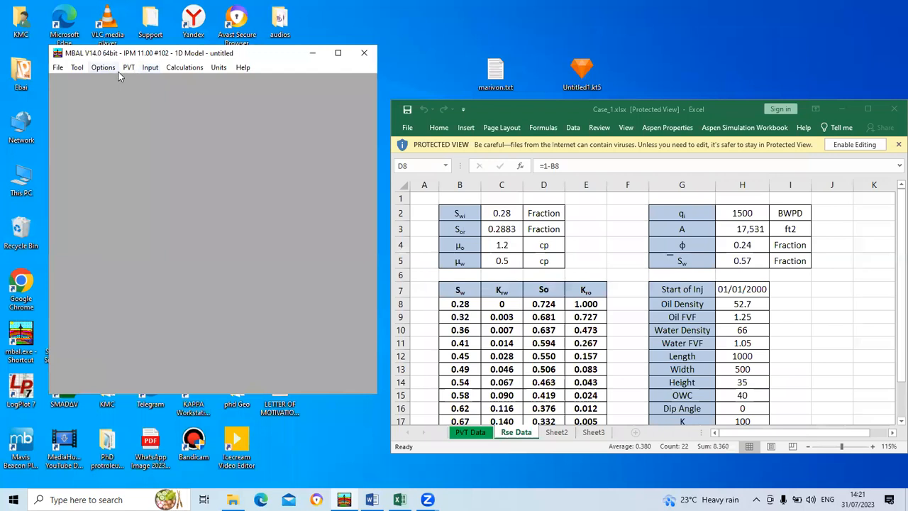
- Set the polymer concentration in the EOR schedule to 50000 ppm, check it against the case document, and accept the input data
left_click(146, 69)
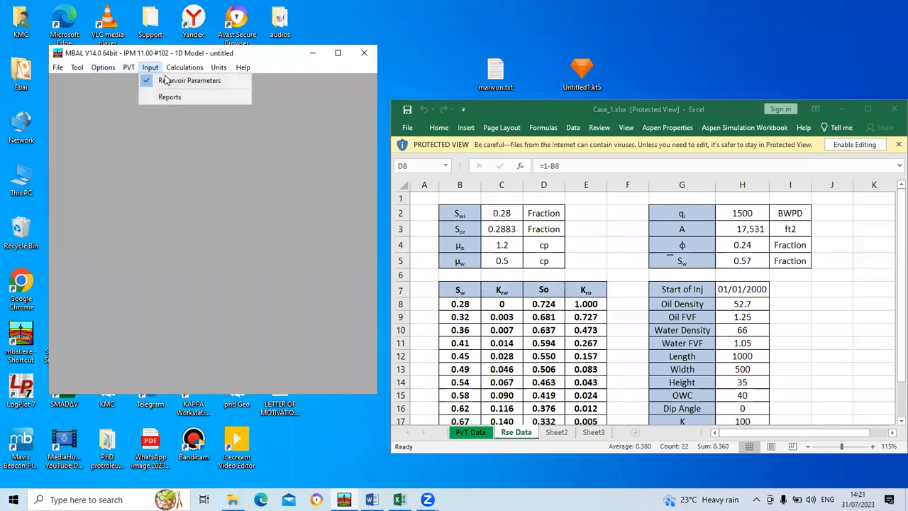
left_click(166, 80)
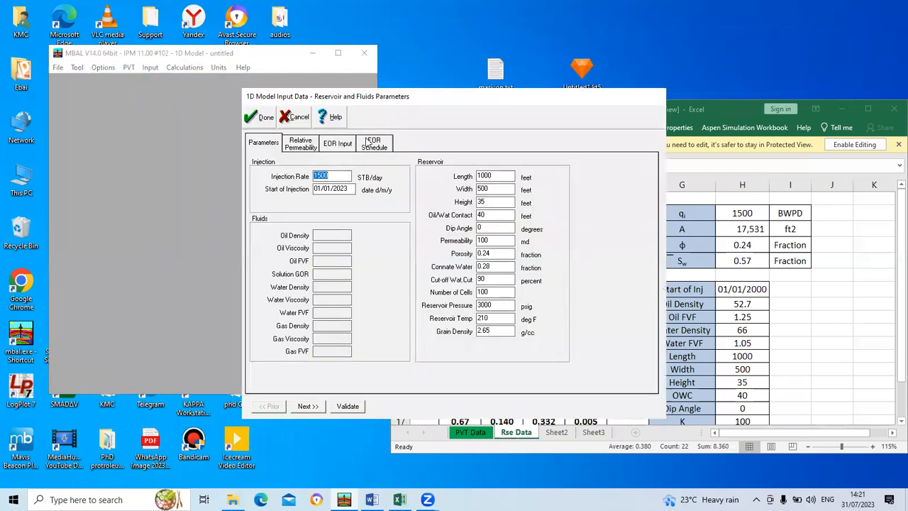
left_click(372, 142)
left_click(339, 204)
type("5000")
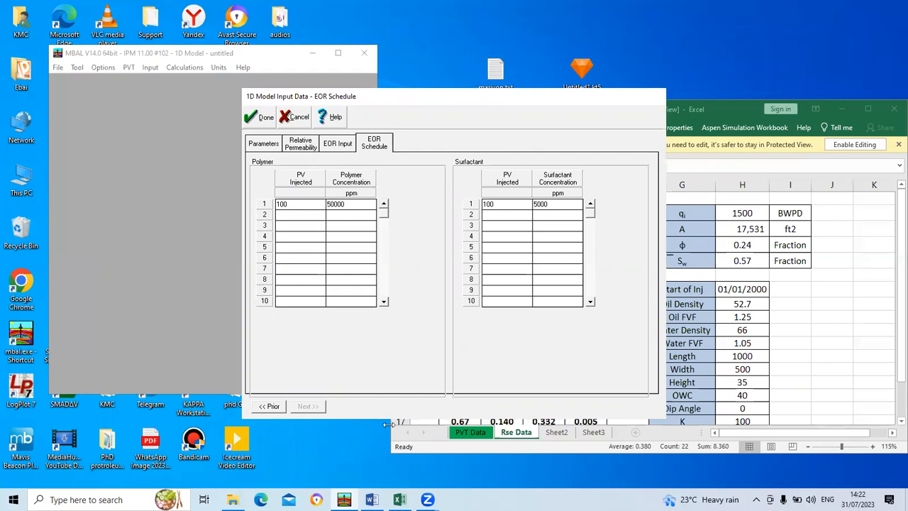
left_click(379, 493)
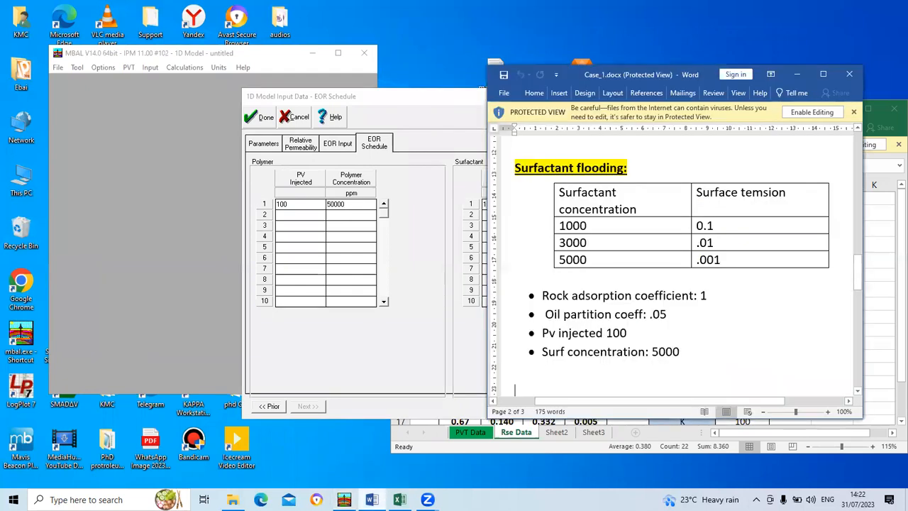
left_click(858, 130)
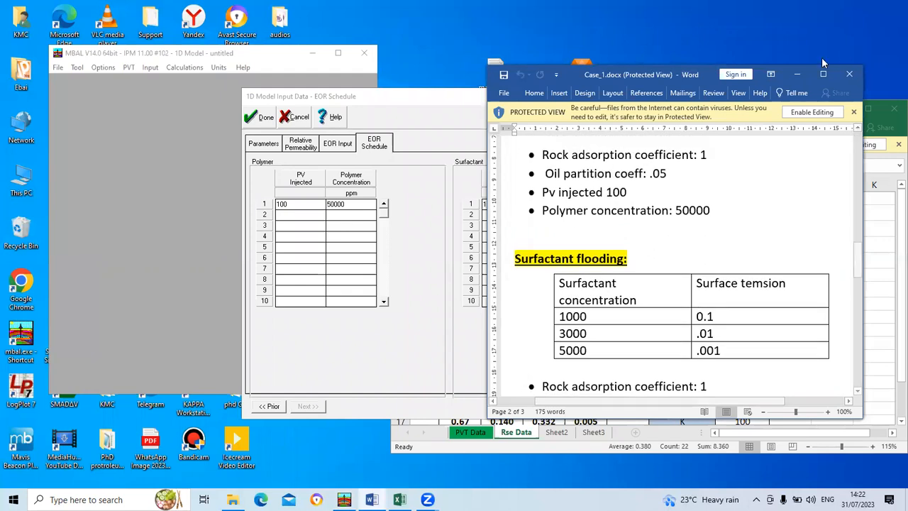
left_click(263, 117)
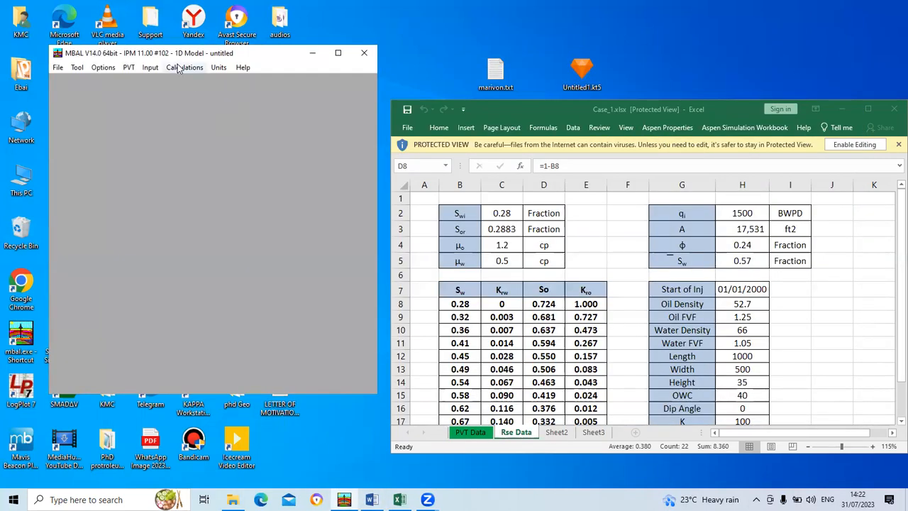
- Run the 1D simulation for the combined polymer and surfactant case and finish the calculation
left_click(179, 67)
left_click(192, 80)
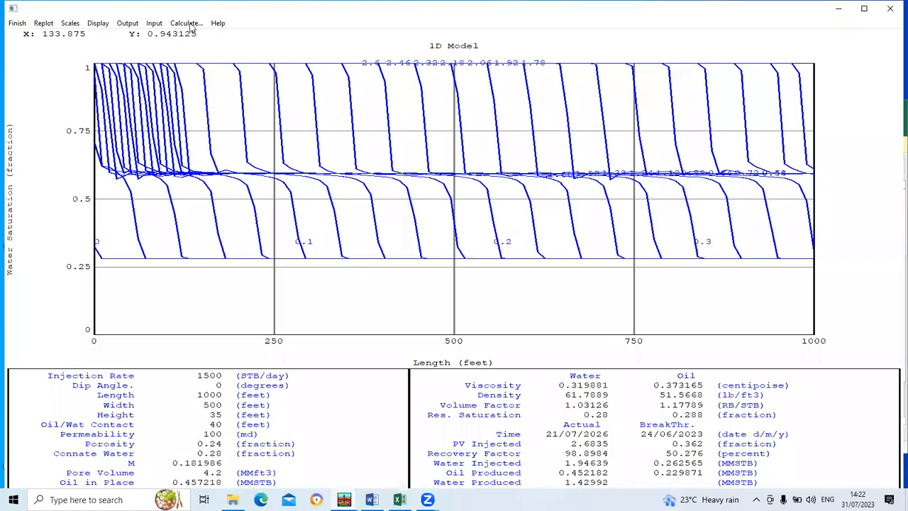
left_click(186, 23)
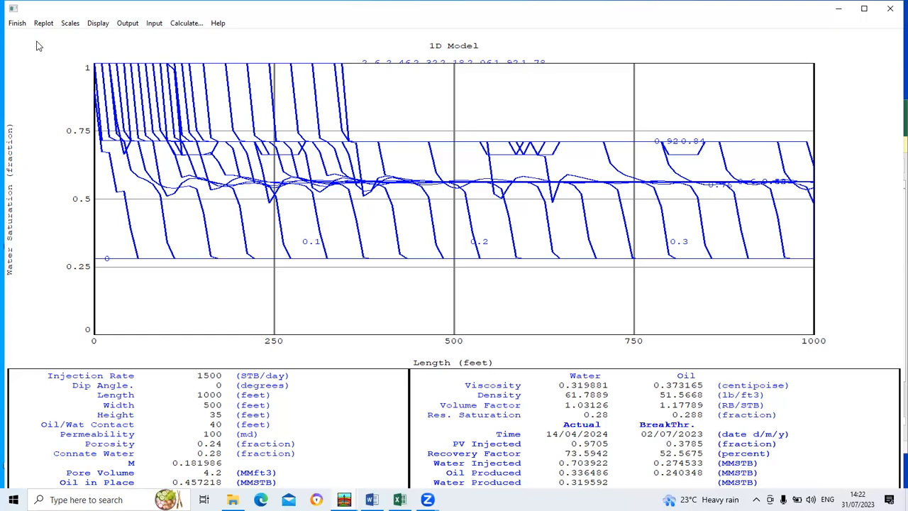
left_click(16, 24)
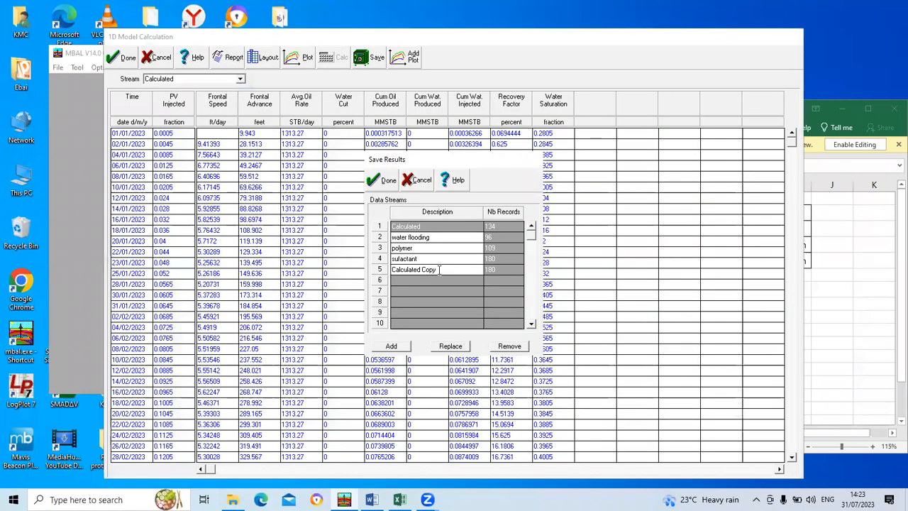
- Rename the fifth saved data stream to poymer/sufactant and accept the saved results
type("poymer/sufactant")
left_click(388, 182)
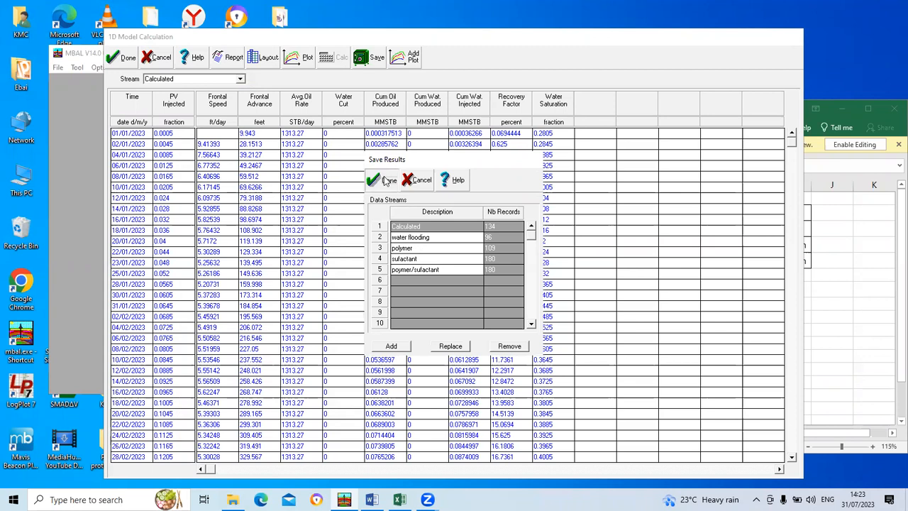
- Open the results plot and add the recovery factor of the poymer/sufactant stream
left_click(306, 60)
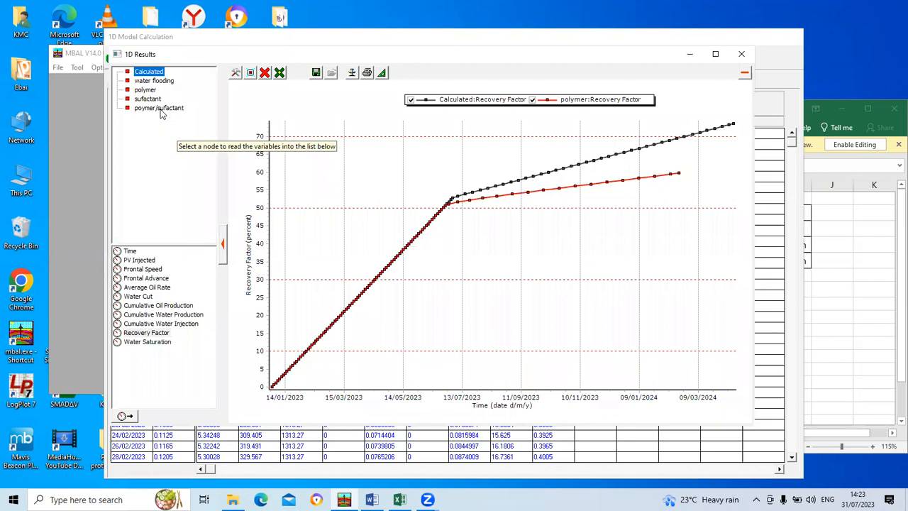
left_click(160, 109)
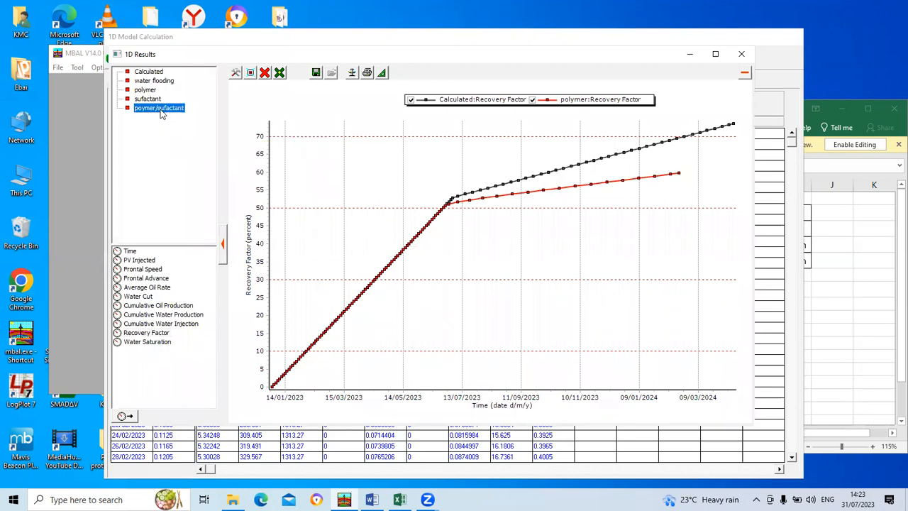
left_click(152, 335)
double_click(153, 336)
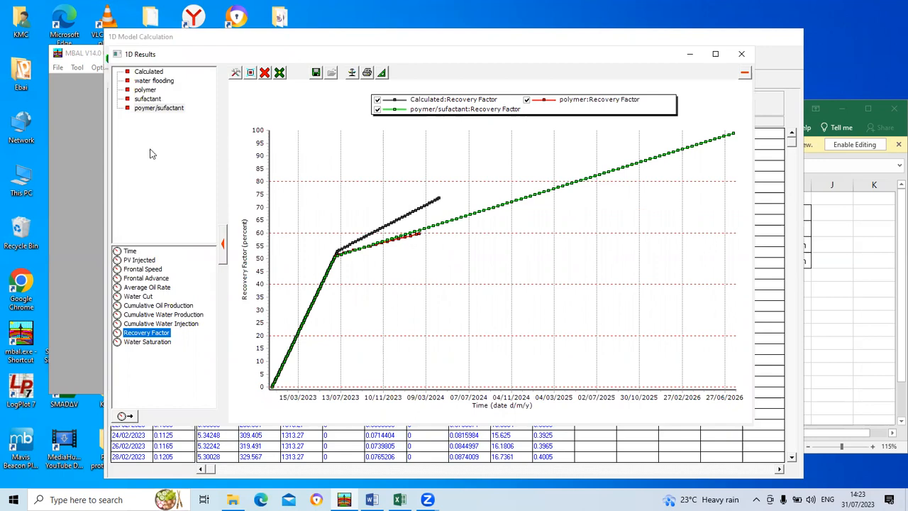
- Add the sufactant stream's recovery factor to the comparison with the polymer and Calculated streams, and close the plot
left_click(149, 91)
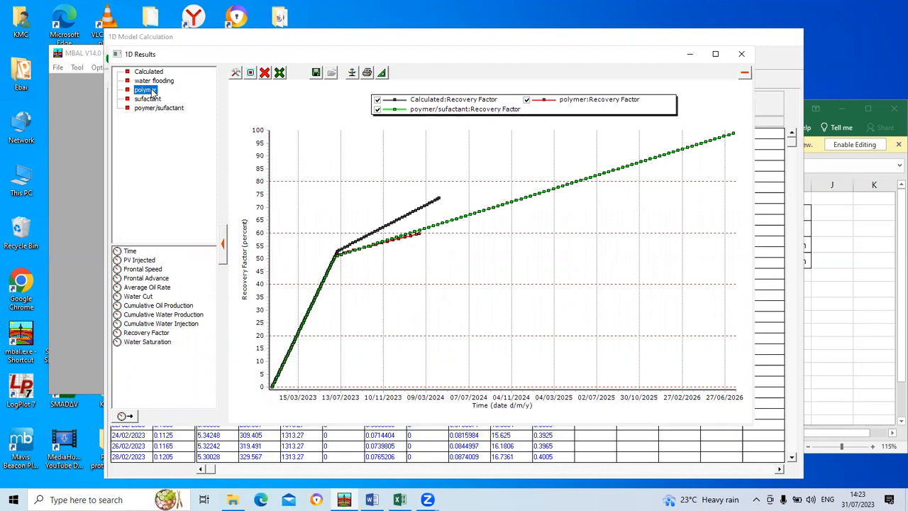
left_click(155, 334)
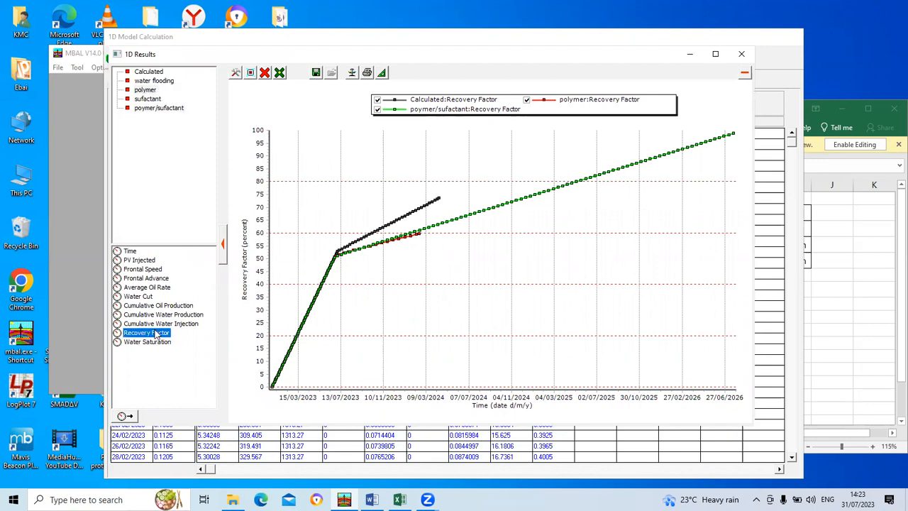
left_click(149, 100)
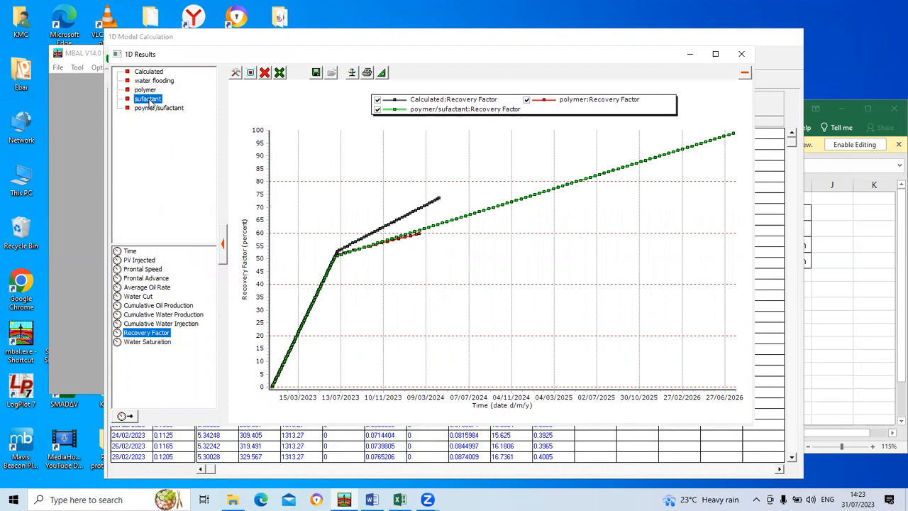
double_click(154, 334)
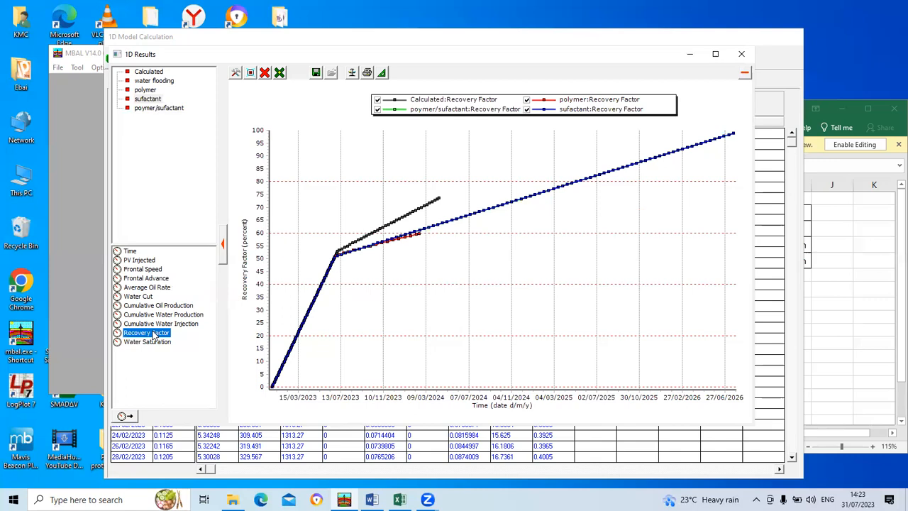
left_click(147, 74)
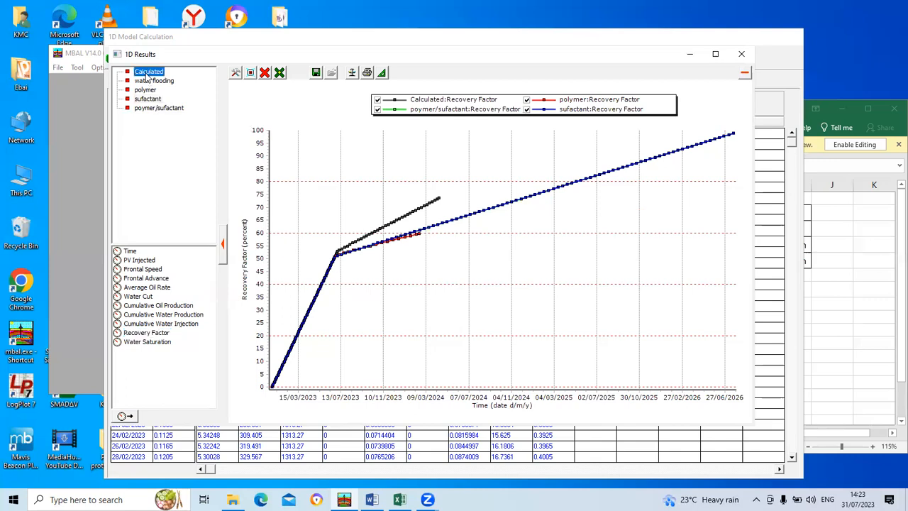
left_click(152, 334)
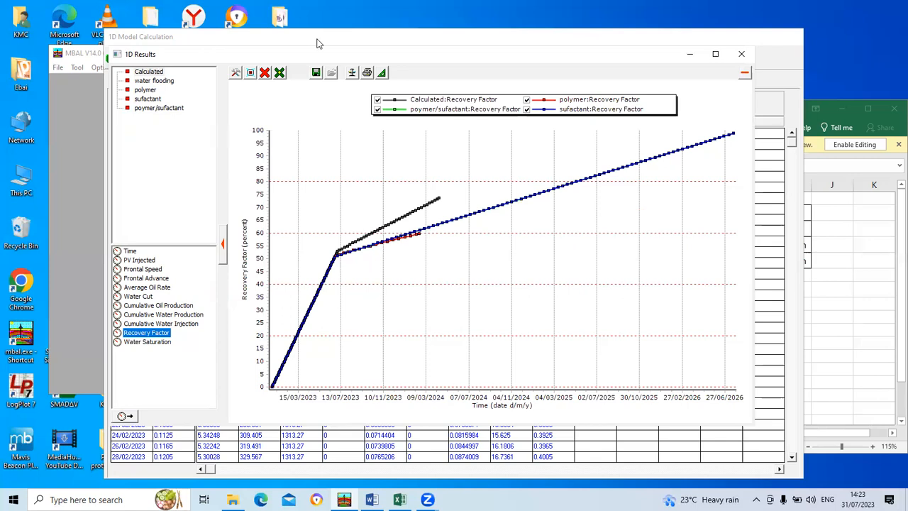
left_click(742, 54)
- Add the calculated results as a sixth saved data stream and clear the name of the fifth stream
left_click(372, 60)
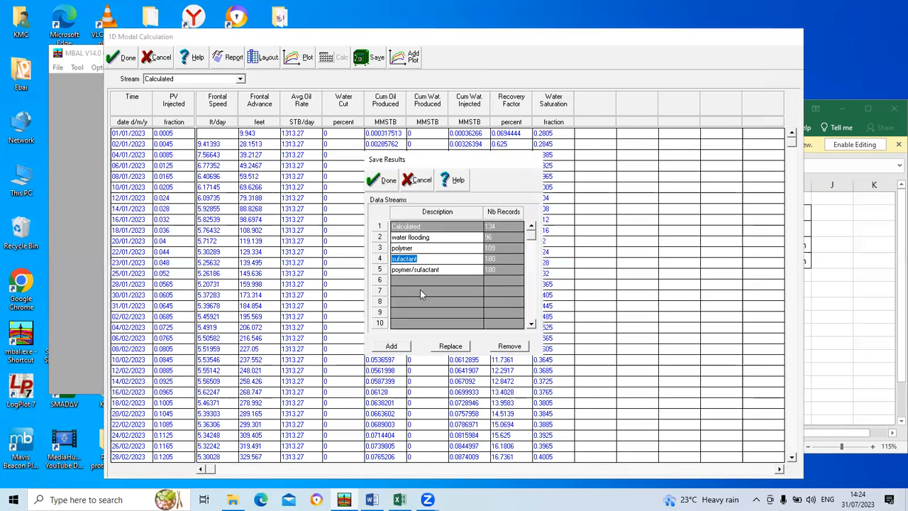
left_click(392, 348)
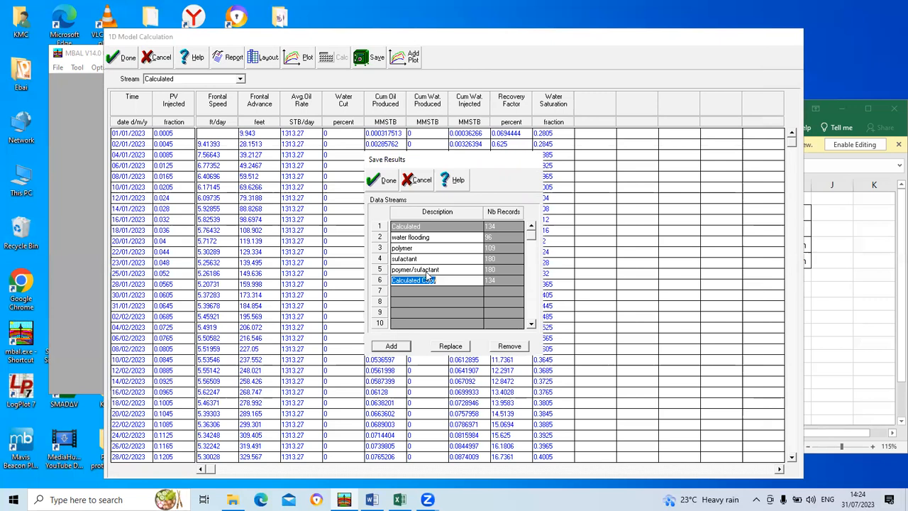
left_click(444, 268)
key("BackSpace")
key("BackSpace")
key("BackSpace")
key("BackSpace")
key("BackSpace")
key("BackSpace")
key("BackSpace")
key("BackSpace")
key("BackSpace")
key("BackSpace")
key("BackSpace")
key("BackSpace")
key("BackSpace")
key("BackSpace")
key("BackSpace")
key("BackSpace")
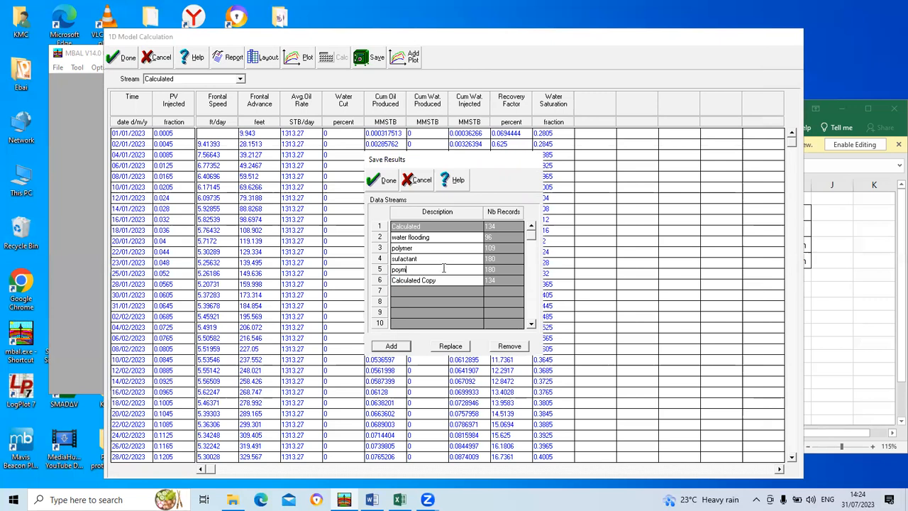
- Rename the sixth saved data stream to polymer/sufactan and accept the saved results
left_click(440, 279)
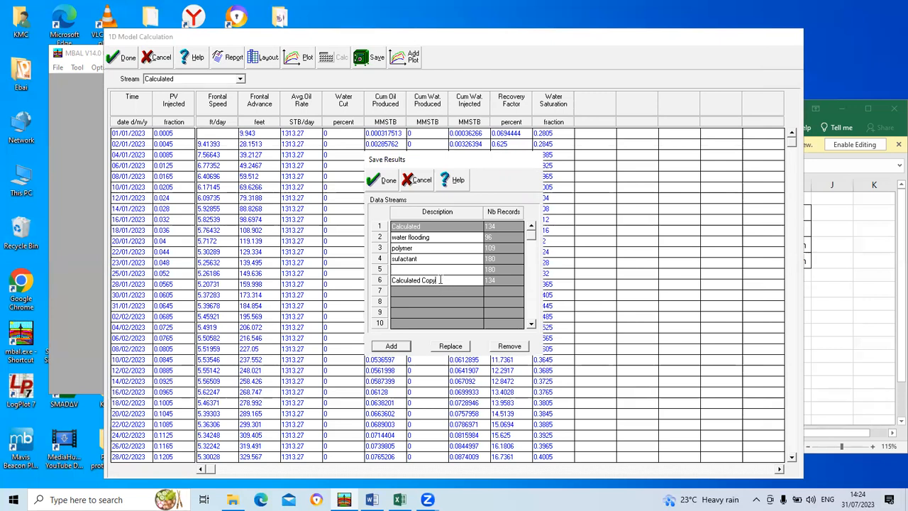
key("BackSpace")
key("BackSpace")
key("BackSpace")
key("BackSpace")
key("BackSpace")
key("BackSpace")
key("BackSpace")
key("BackSpace")
key("BackSpace")
key("BackSpace")
key("BackSpace")
key("BackSpace")
key("BackSpace")
key("BackSpace")
key("BackSpace")
type("polymer/sufactan")
left_click(383, 181)
- Add the recovery factor of the polymer/sufactan stream to the results plot, examine its curve, and close the plot and the calculation
left_click(305, 60)
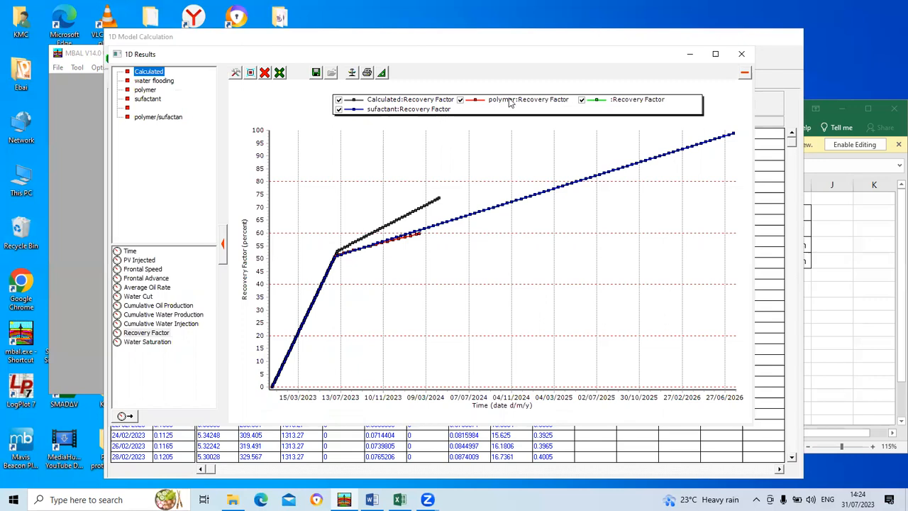
left_click(163, 119)
left_click(160, 334)
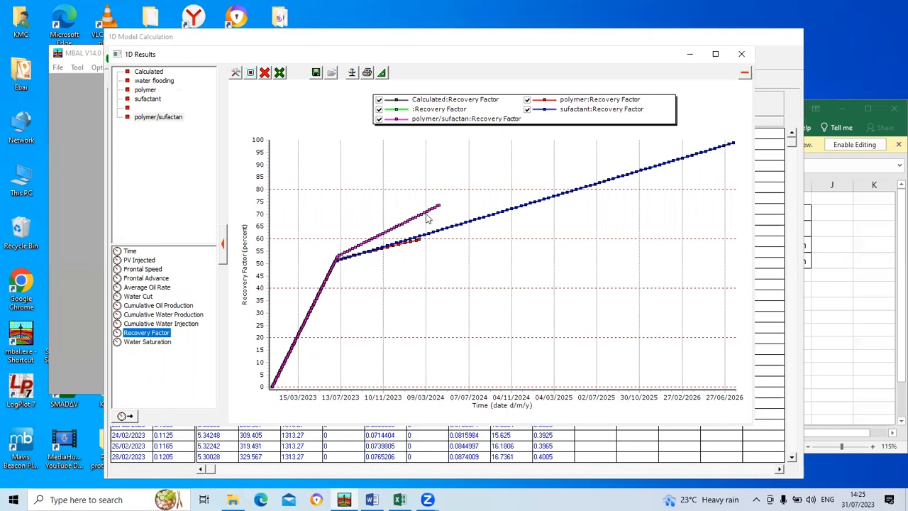
mouse_move(427, 218)
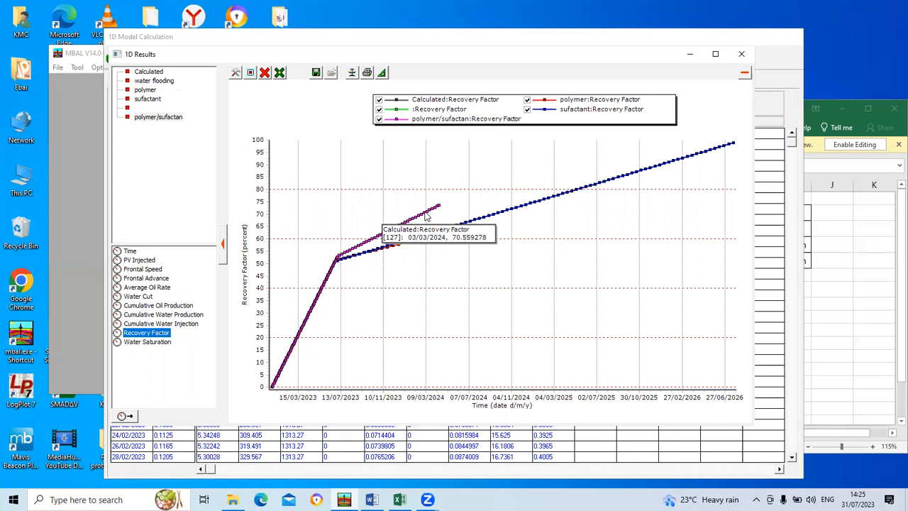
left_click(741, 55)
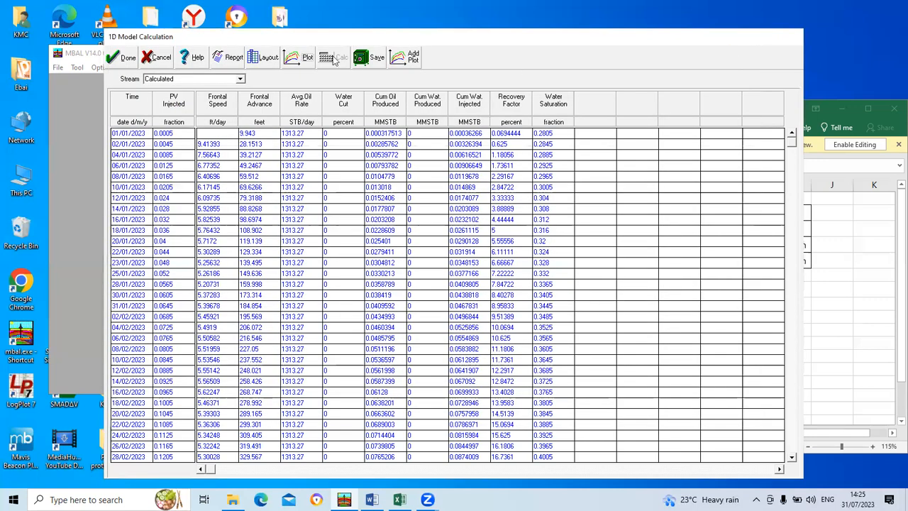
left_click(126, 59)
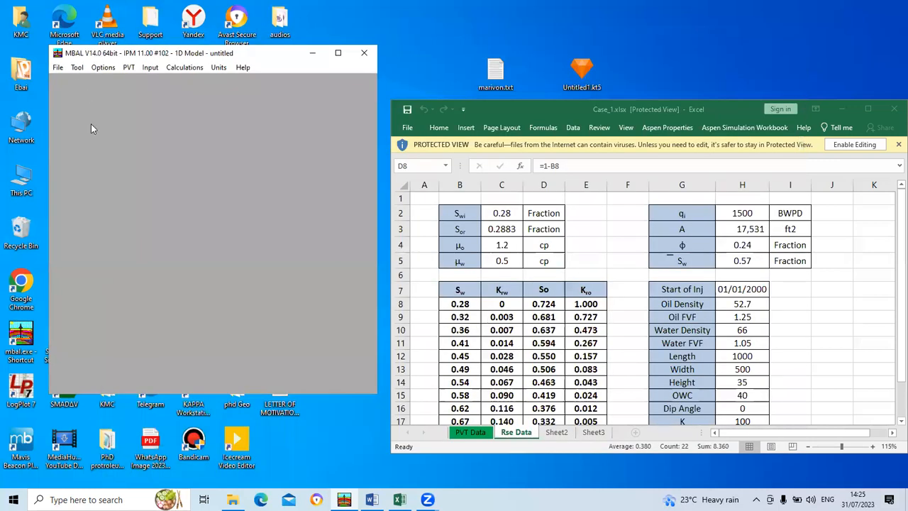
- Set the EOR type to Hot Water in the system options and accept the change
left_click(102, 68)
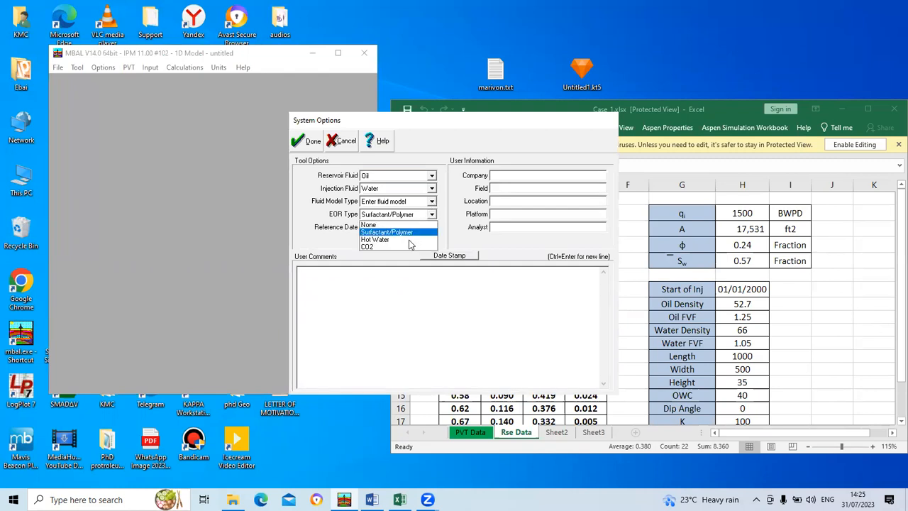
left_click(412, 244)
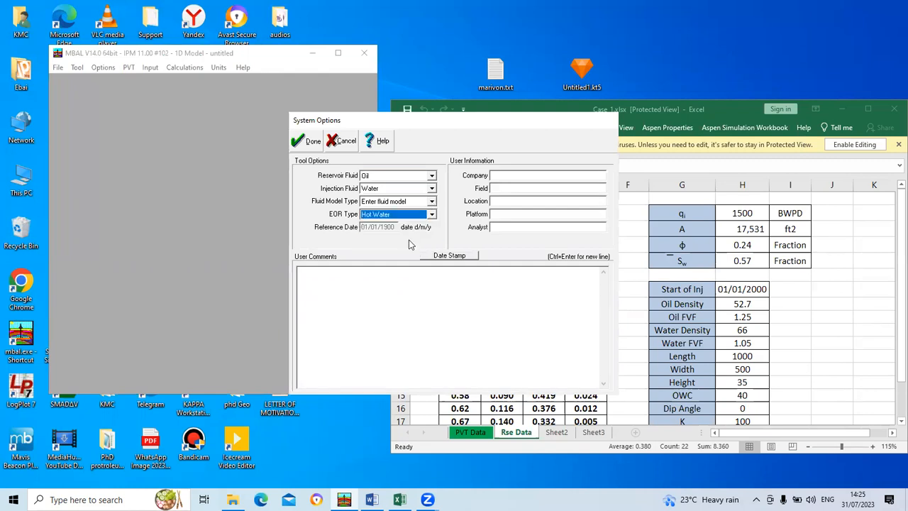
left_click(307, 141)
- Examine the hot water EOR input and EOR schedule in the reservoir parameters and close them
left_click(129, 68)
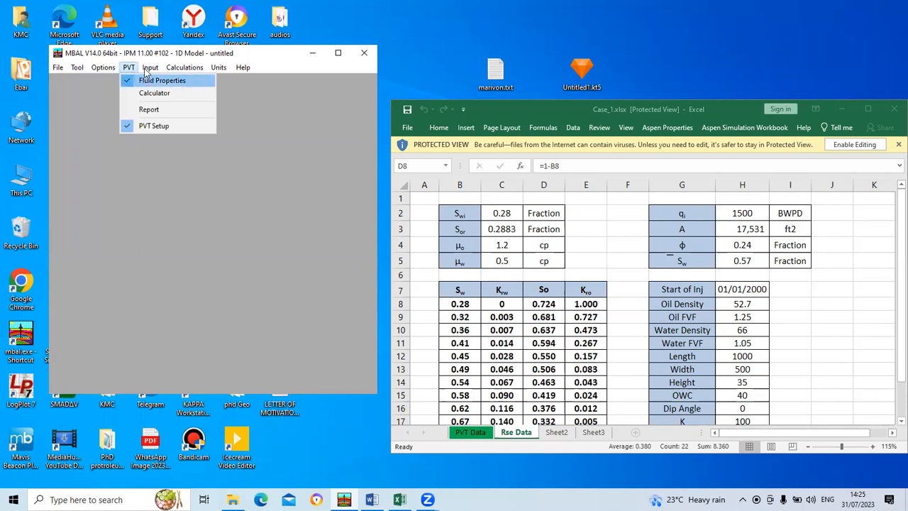
left_click(150, 68)
left_click(161, 82)
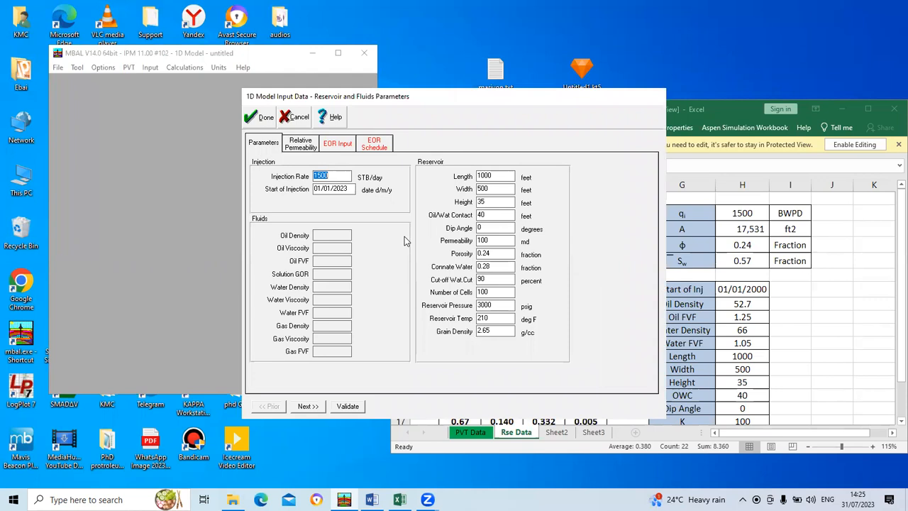
left_click(348, 146)
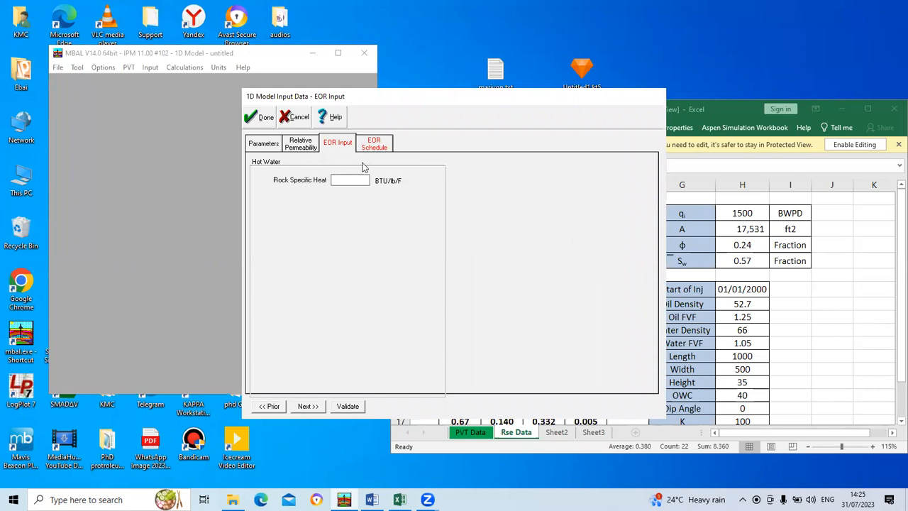
left_click(372, 148)
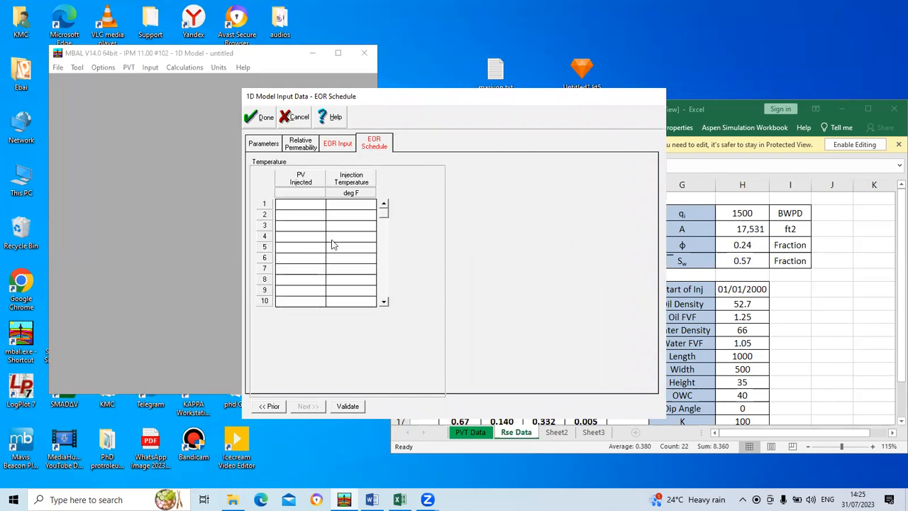
left_click(267, 118)
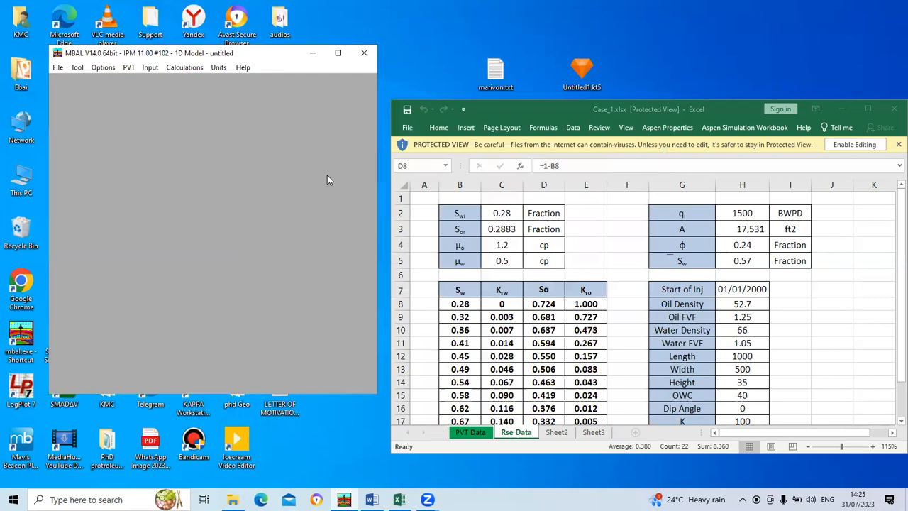
- Set the EOR type back to Surfactant/Polymer in the system options and accept the change
left_click(189, 69)
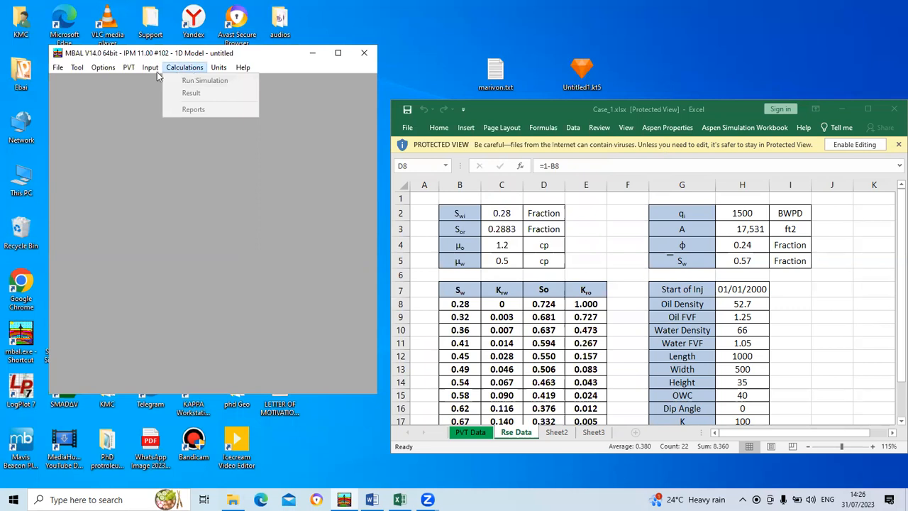
mouse_move(149, 76)
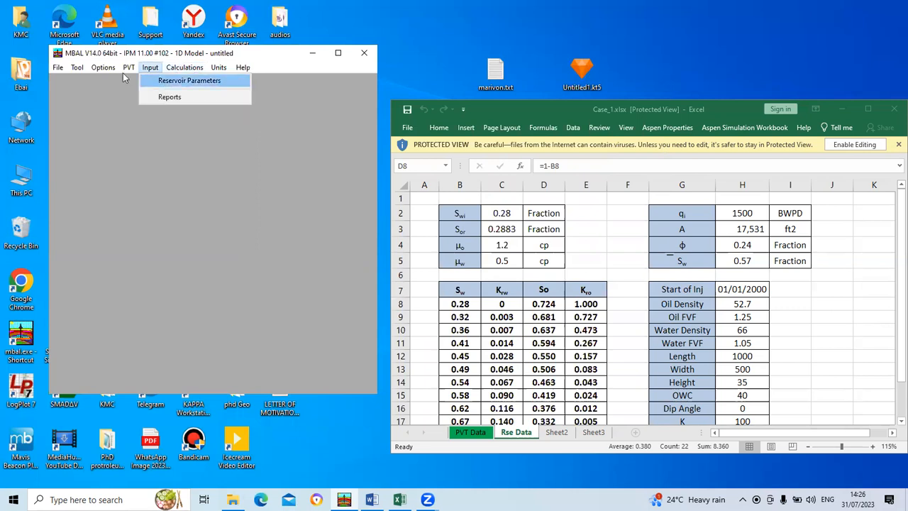
left_click(100, 69)
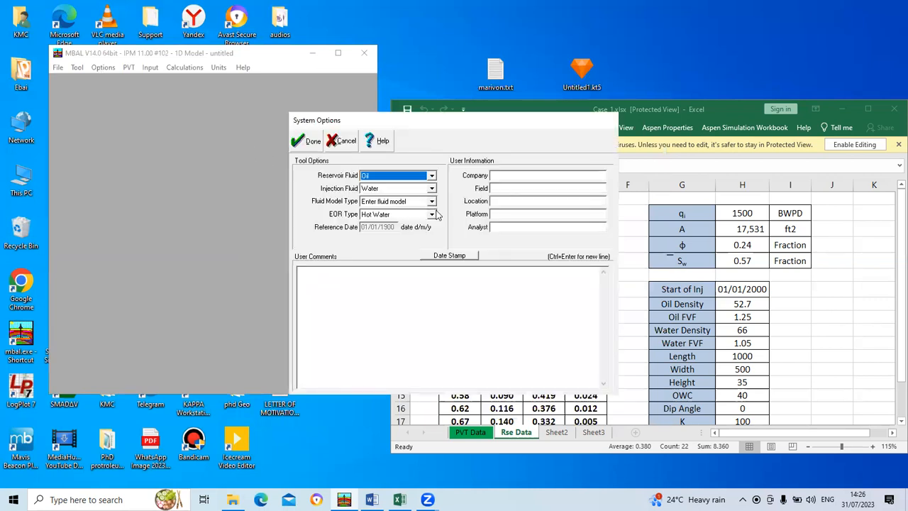
left_click(432, 214)
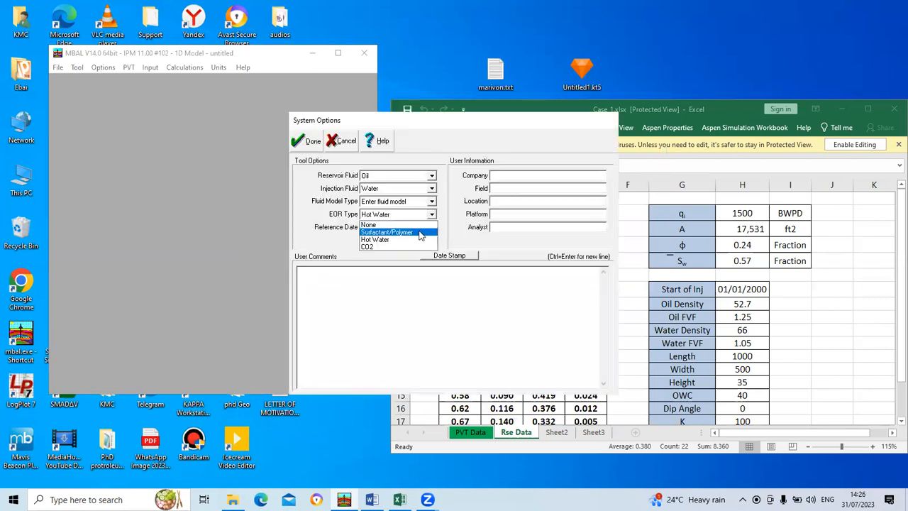
left_click(419, 235)
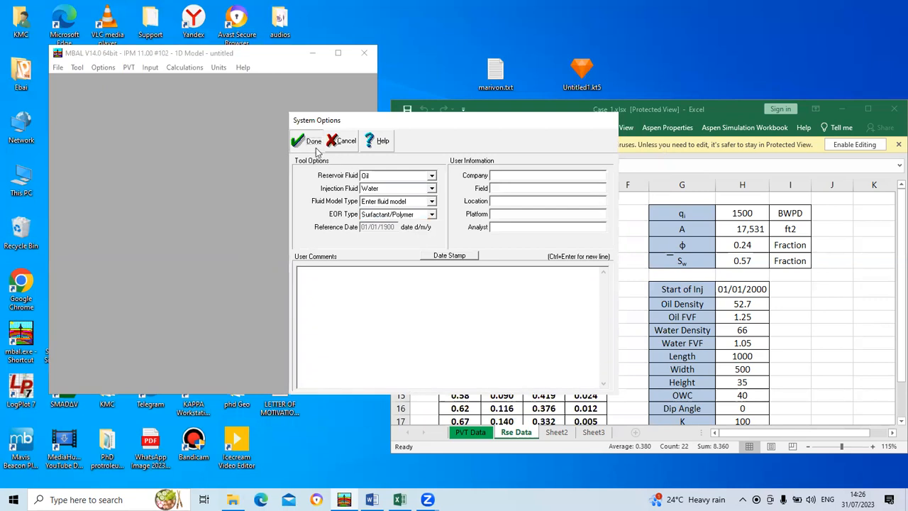
left_click(311, 141)
left_click(182, 68)
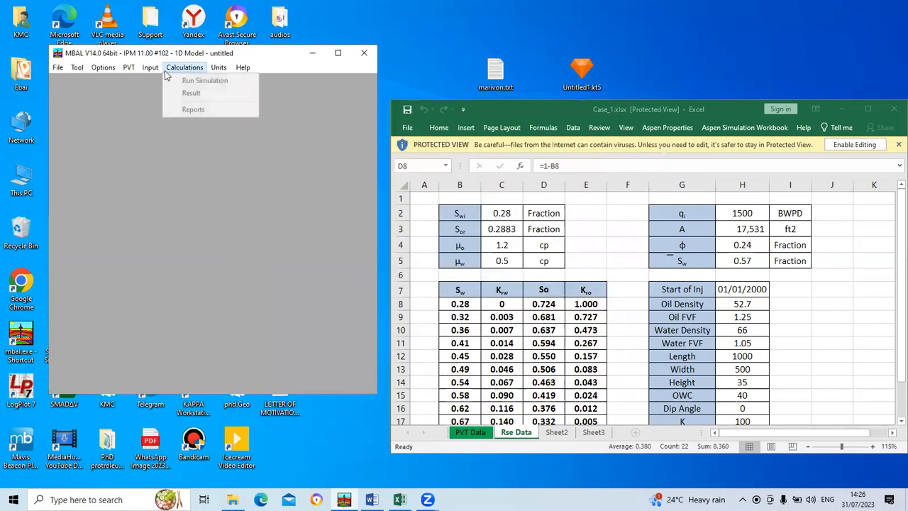
mouse_move(151, 70)
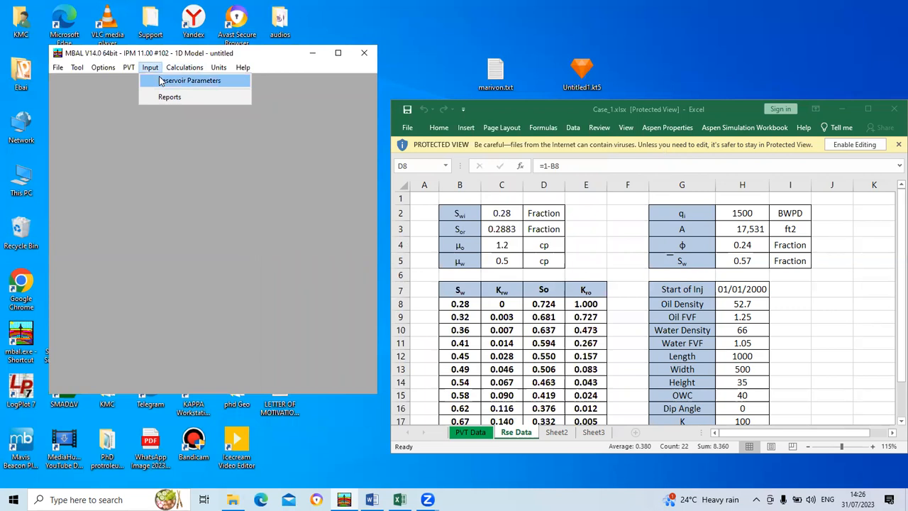
left_click(160, 80)
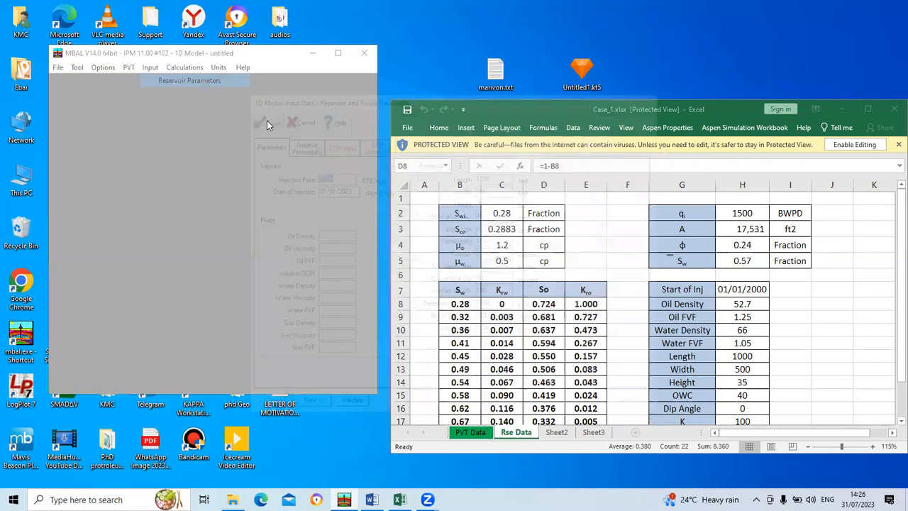
left_click(267, 120)
left_click(182, 68)
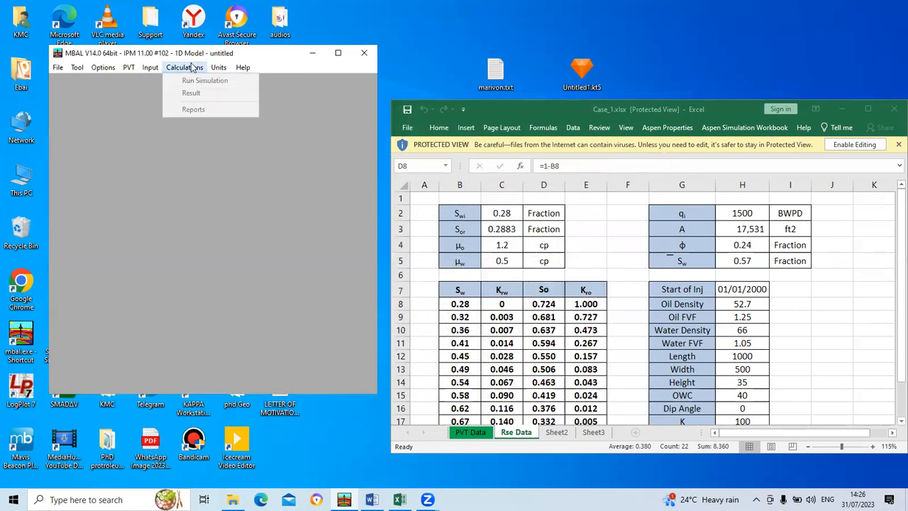
left_click(180, 69)
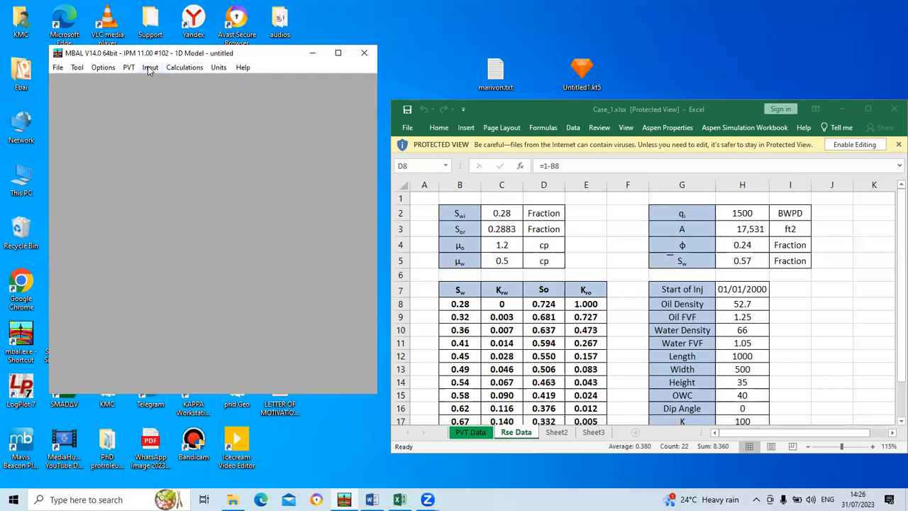
- Open the reservoir parameters, validate the polymer and surfactant EOR input and schedule, and accept the model data
left_click(151, 68)
left_click(164, 84)
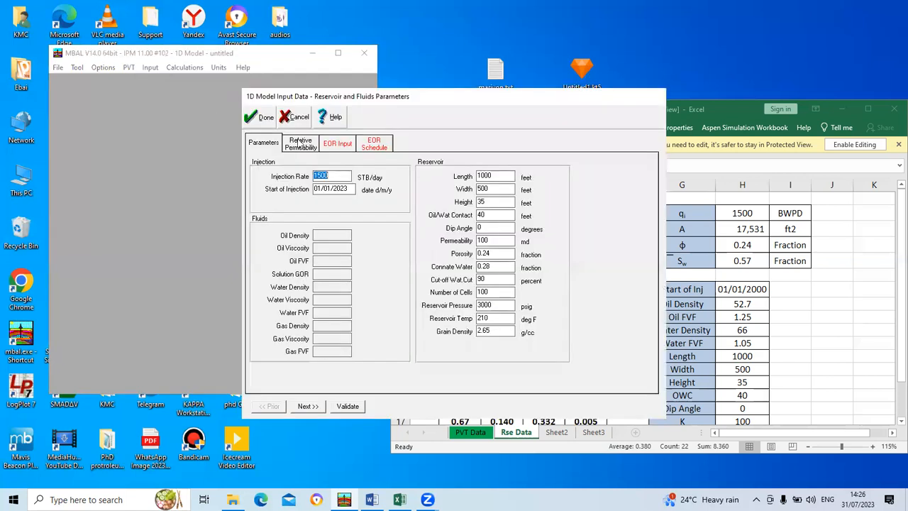
left_click(339, 146)
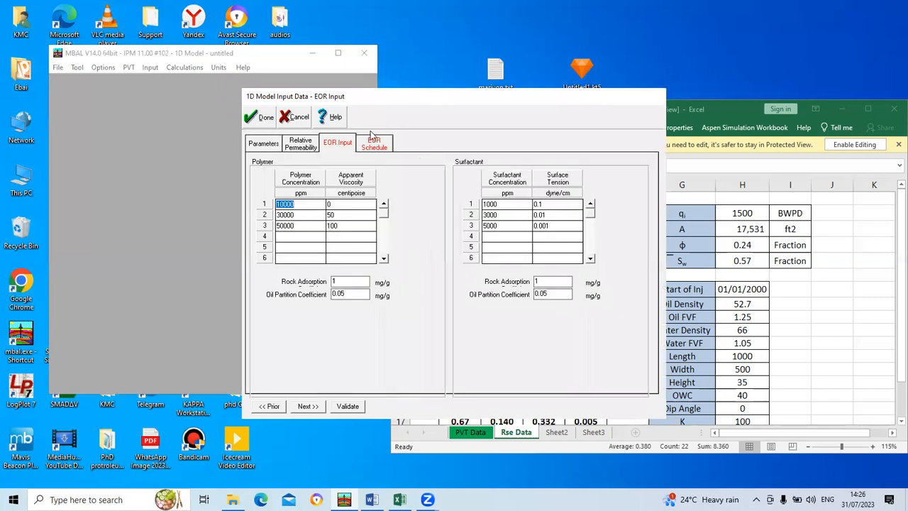
left_click(372, 144)
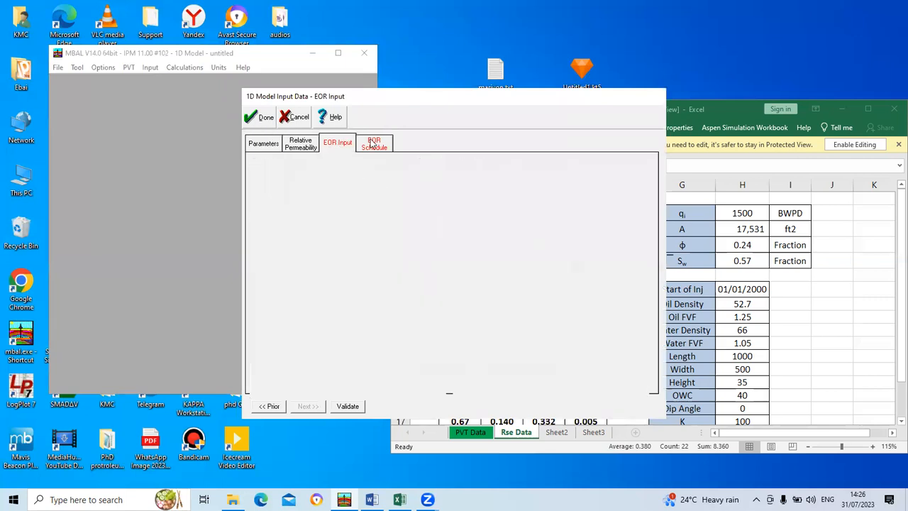
left_click(348, 406)
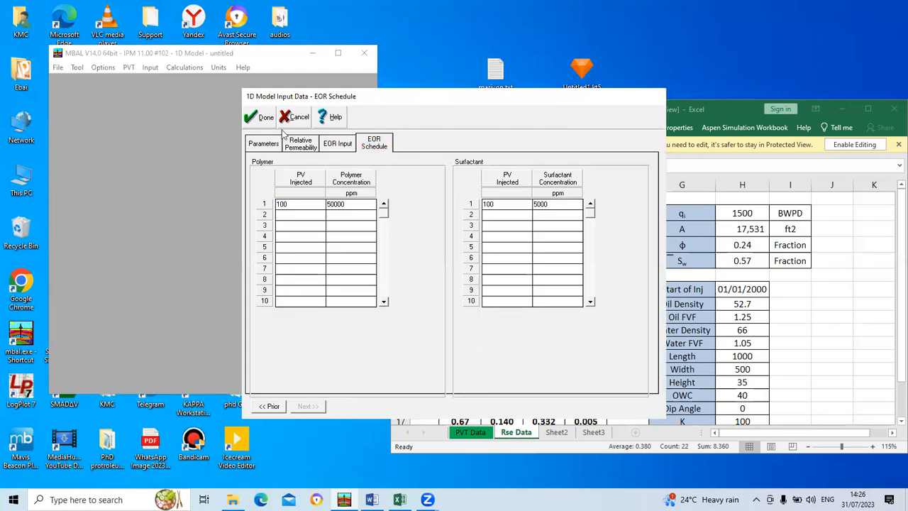
left_click(264, 116)
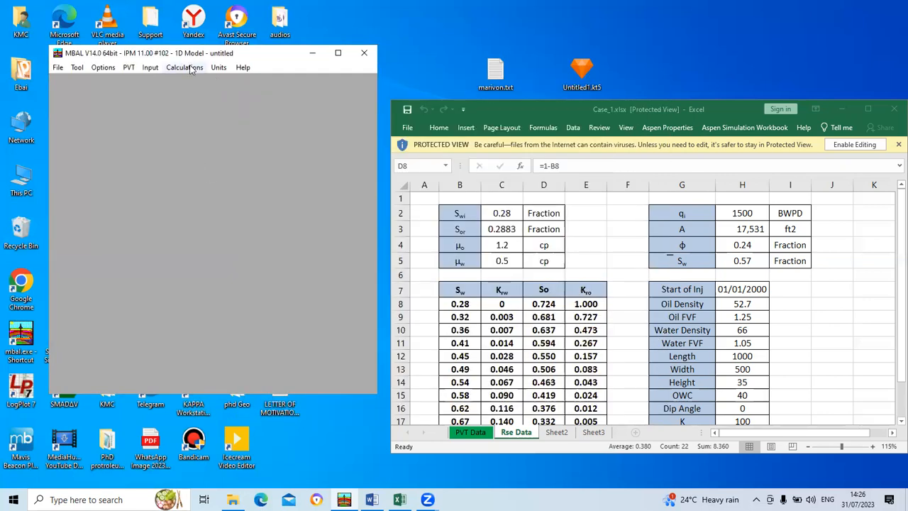
- Open the 1D calculation results plot and remove all the recovery factor curves from it
left_click(186, 68)
left_click(191, 94)
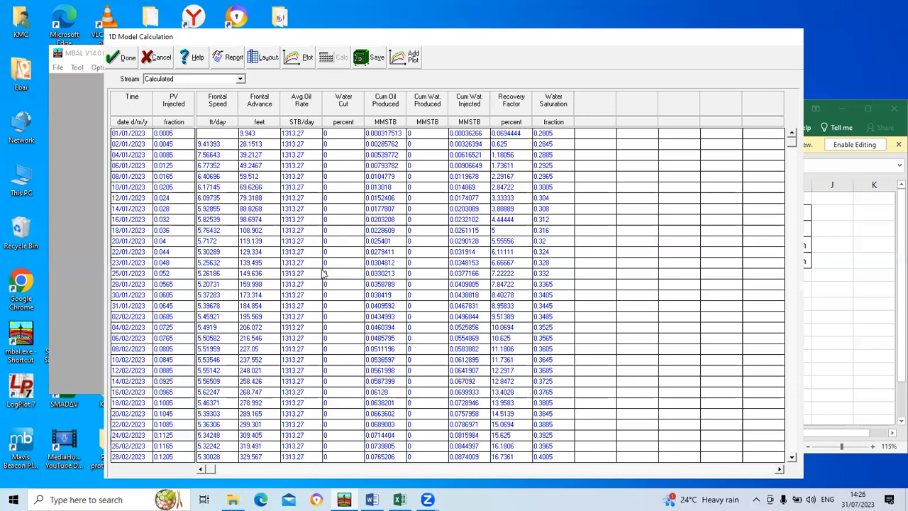
left_click(264, 73)
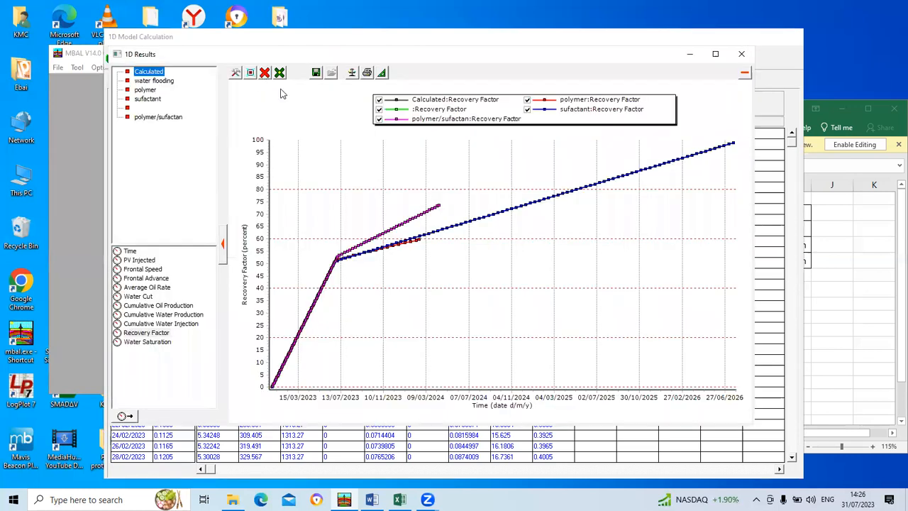
left_click(281, 147)
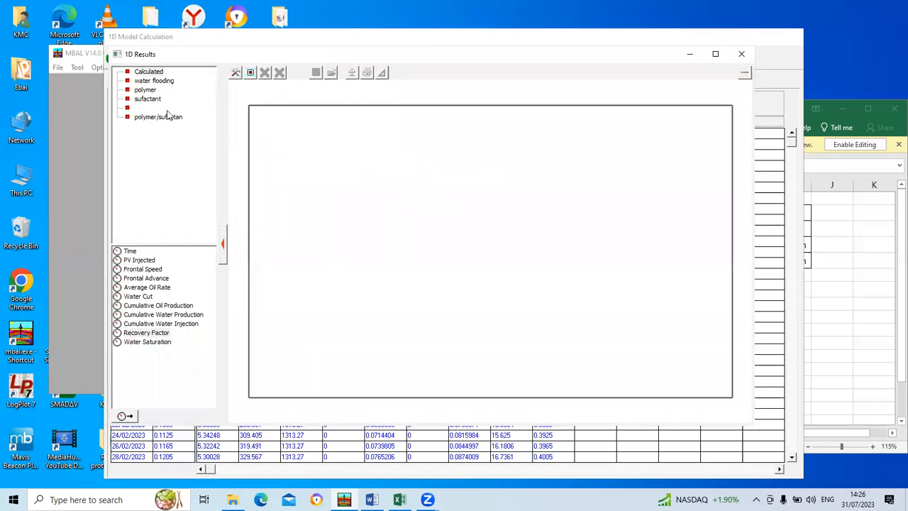
- Plot the cumulative oil production of the polymer, sufactant and polymer/sufactan cases together for comparison
left_click(149, 90)
double_click(164, 305)
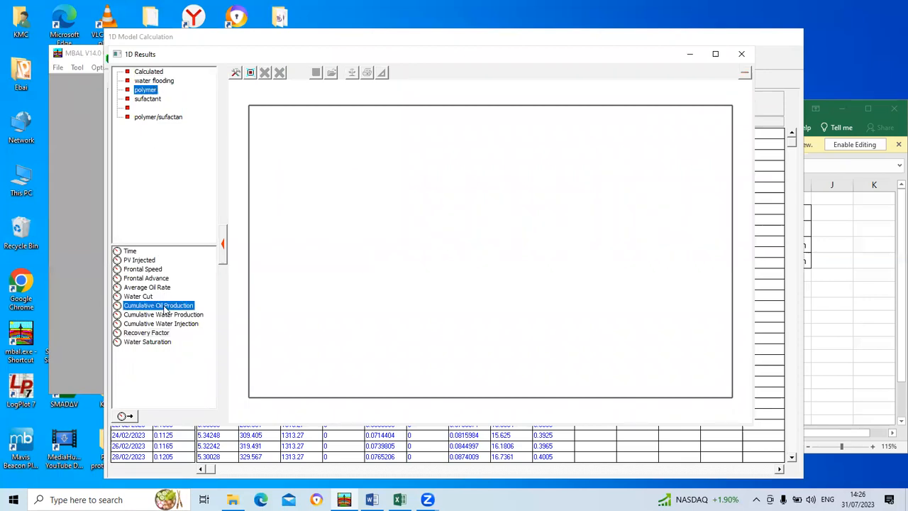
left_click(155, 100)
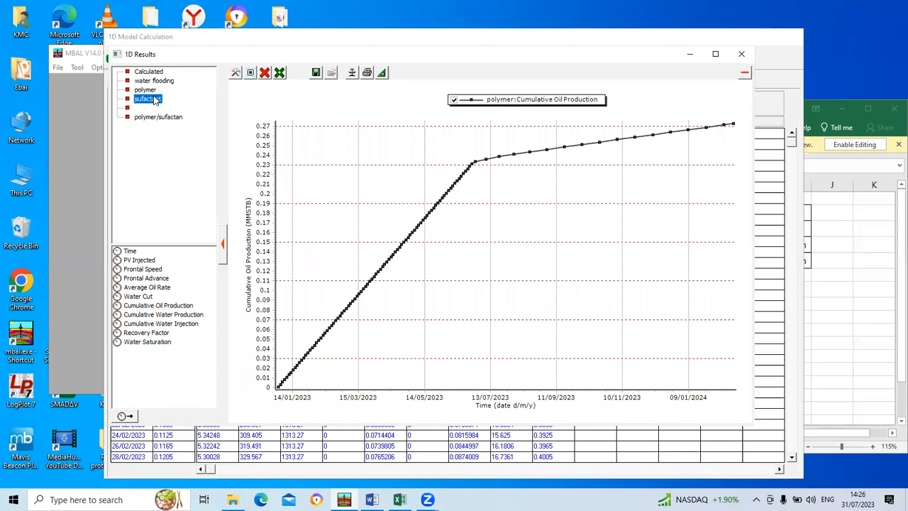
double_click(160, 306)
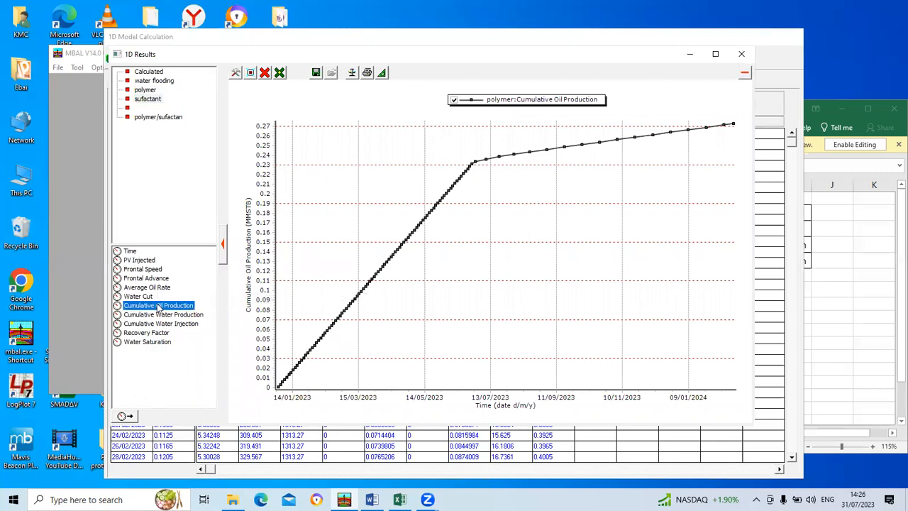
left_click(150, 117)
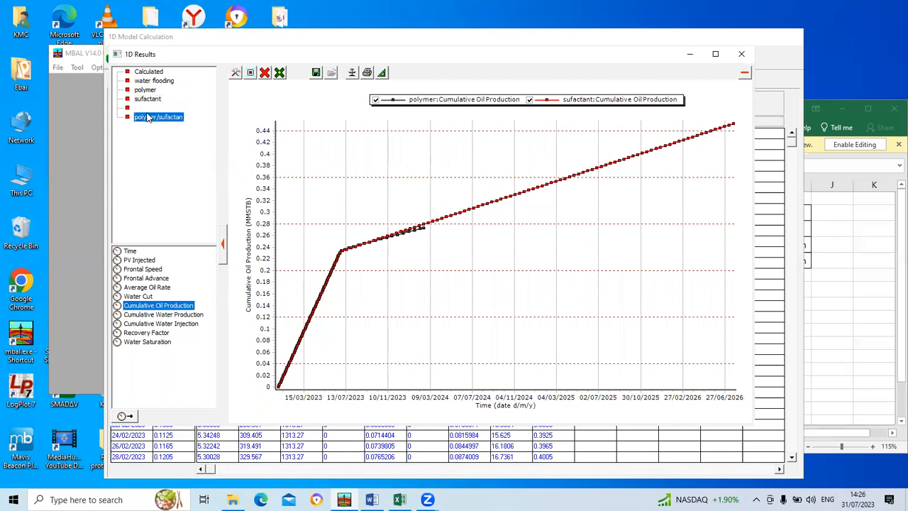
double_click(160, 306)
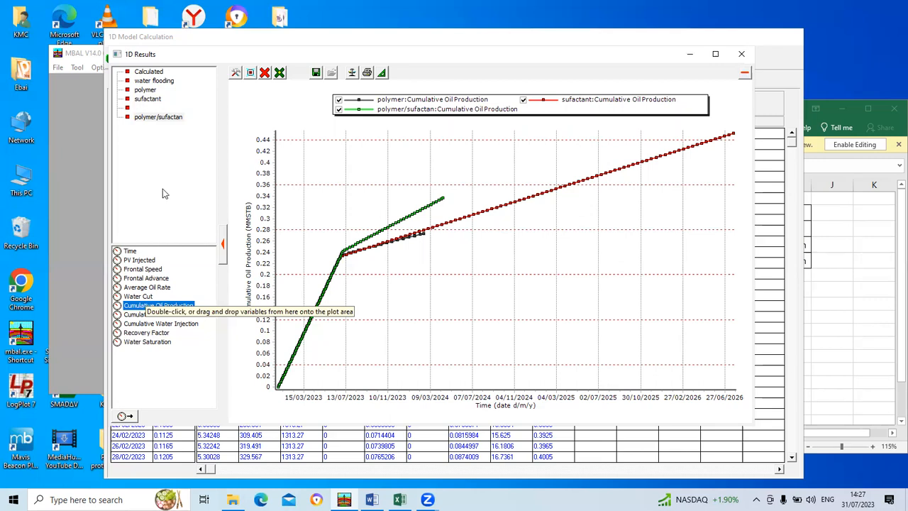
- Remove all cumulative oil production curves and plot the frontal speed of the polymer and sufactant cases
left_click(264, 73)
left_click(304, 120)
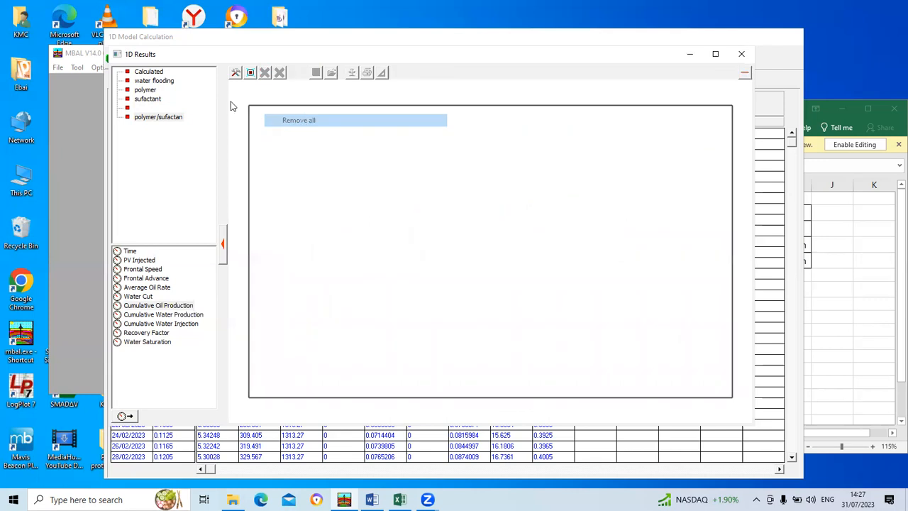
left_click(146, 90)
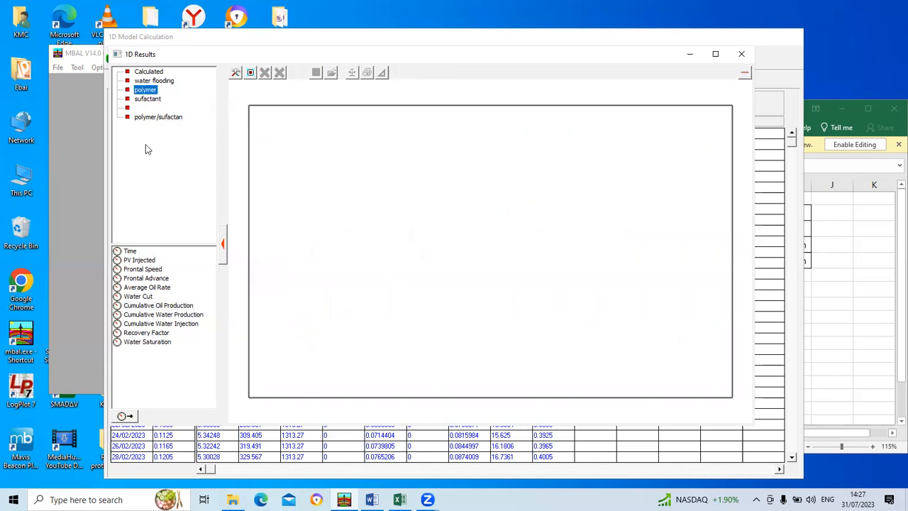
double_click(149, 271)
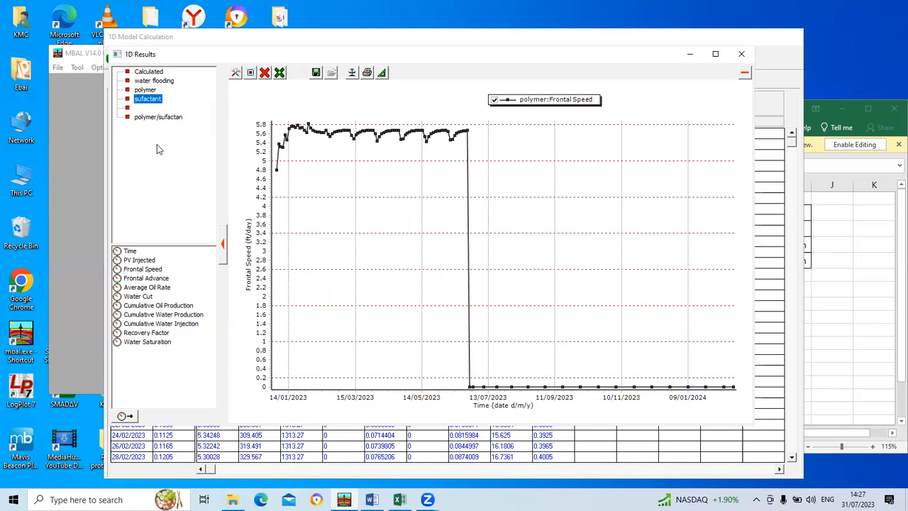
double_click(152, 272)
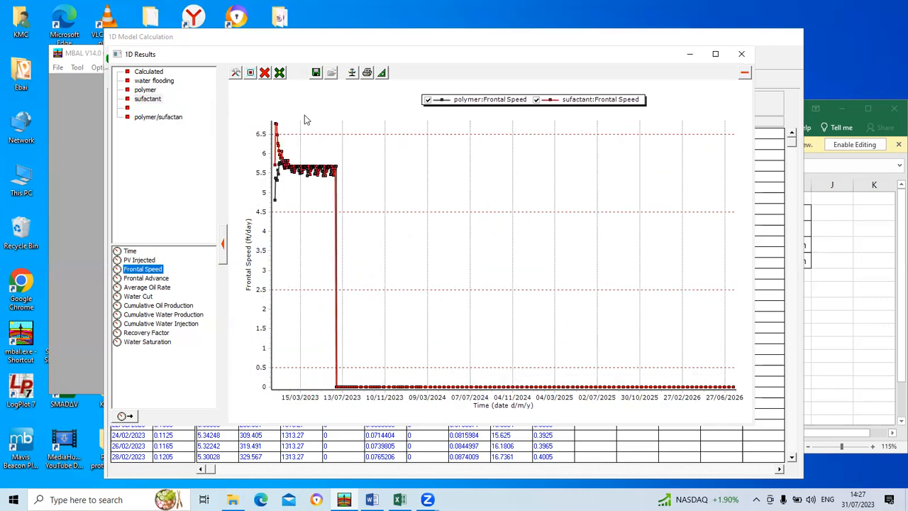
mouse_move(359, 188)
- Remove all frontal speed curves and close the 1D results plot
left_click(264, 73)
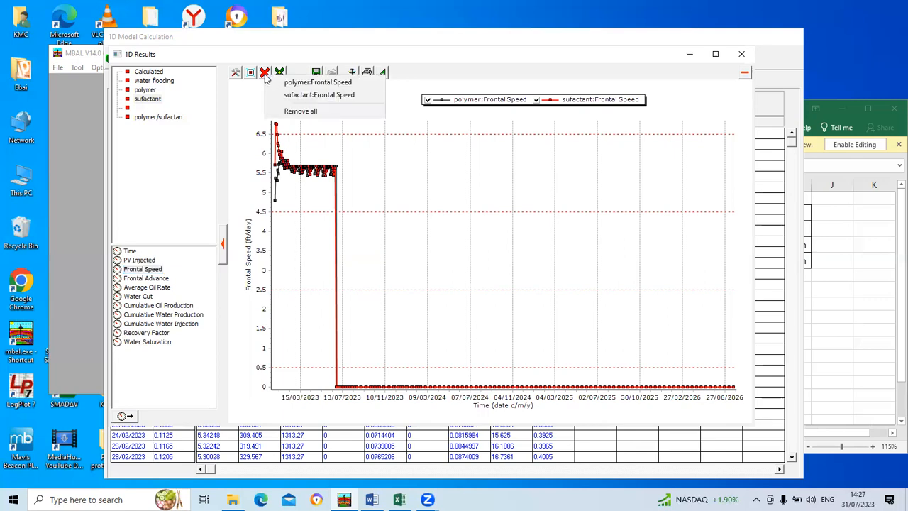
left_click(302, 112)
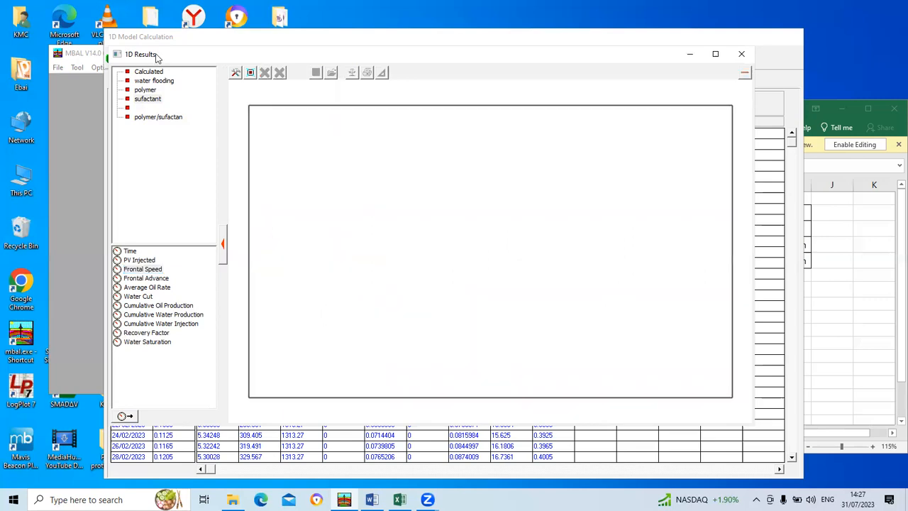
left_click(739, 54)
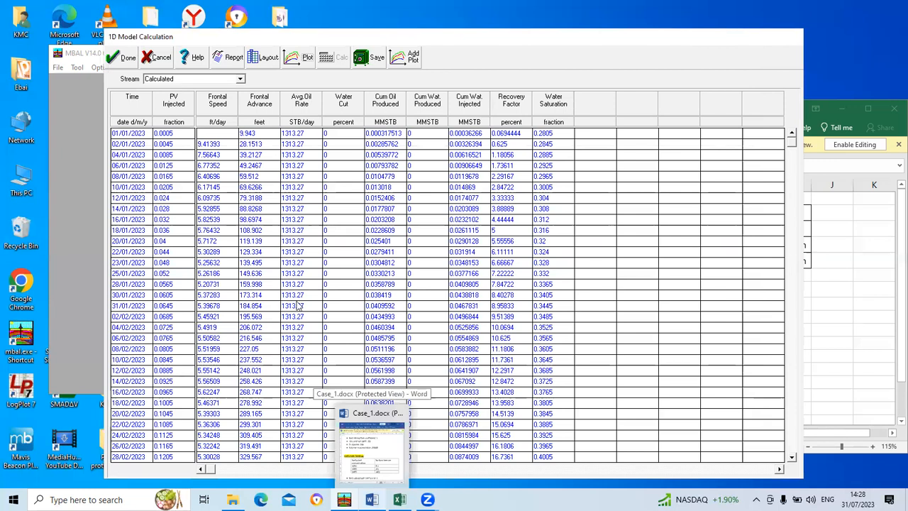
- Review the black oil PVT input data and the 1D model's reservoir and fluids parameters, accepting each one
left_click(132, 64)
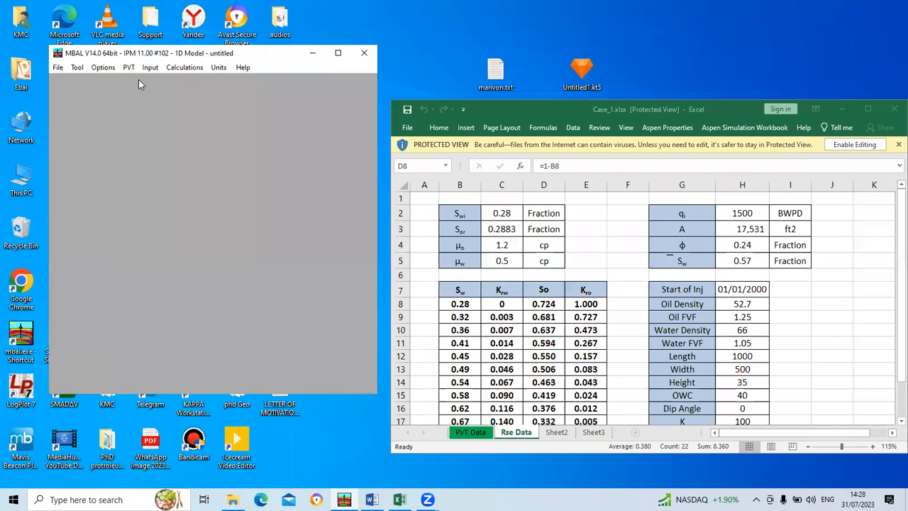
left_click(138, 79)
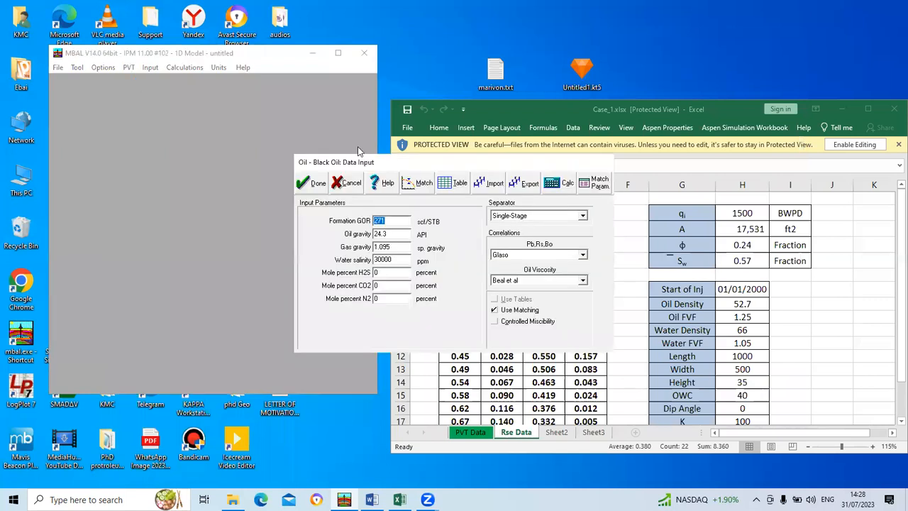
left_click(318, 186)
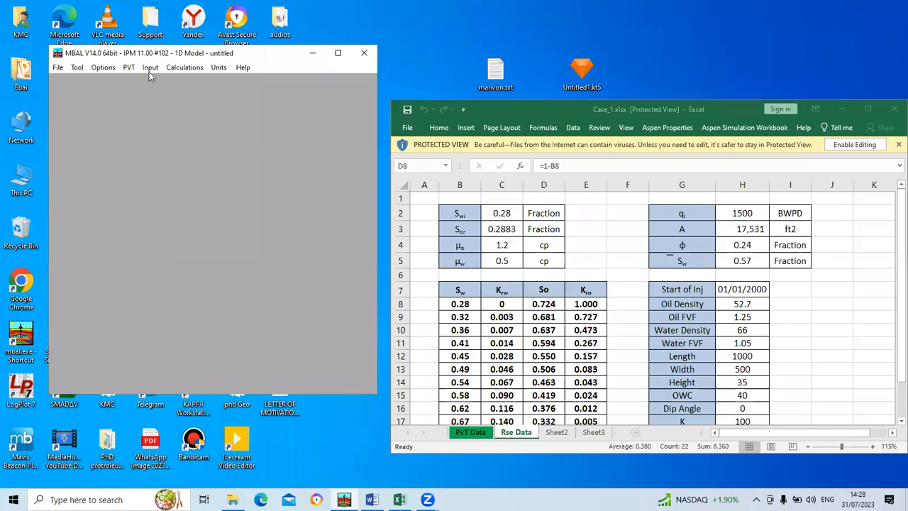
left_click(149, 72)
left_click(160, 80)
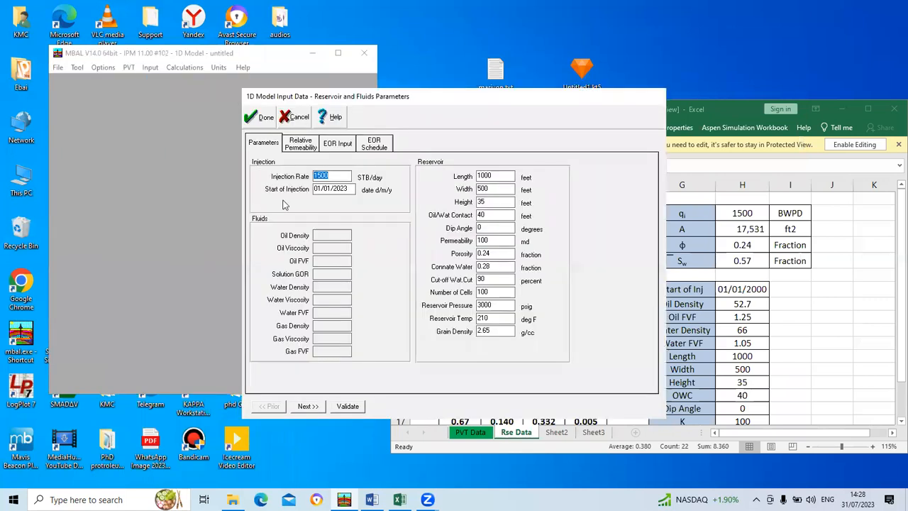
left_click(263, 118)
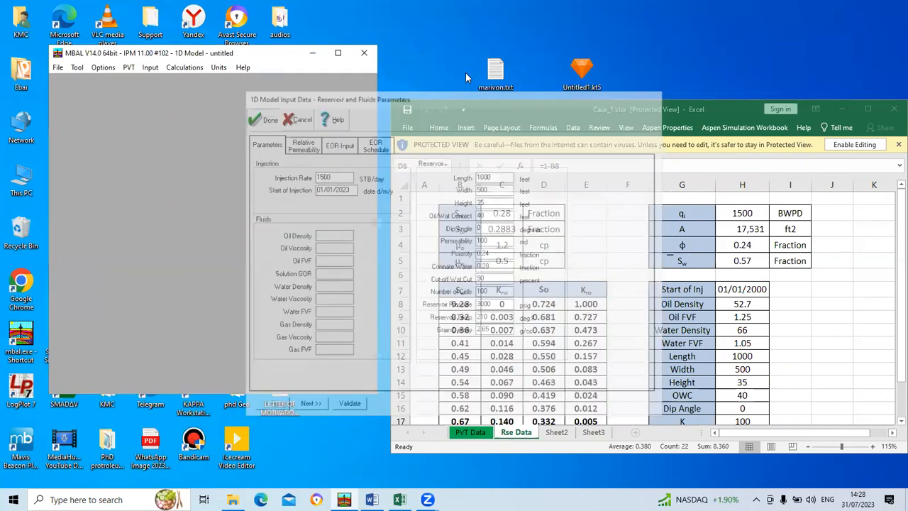